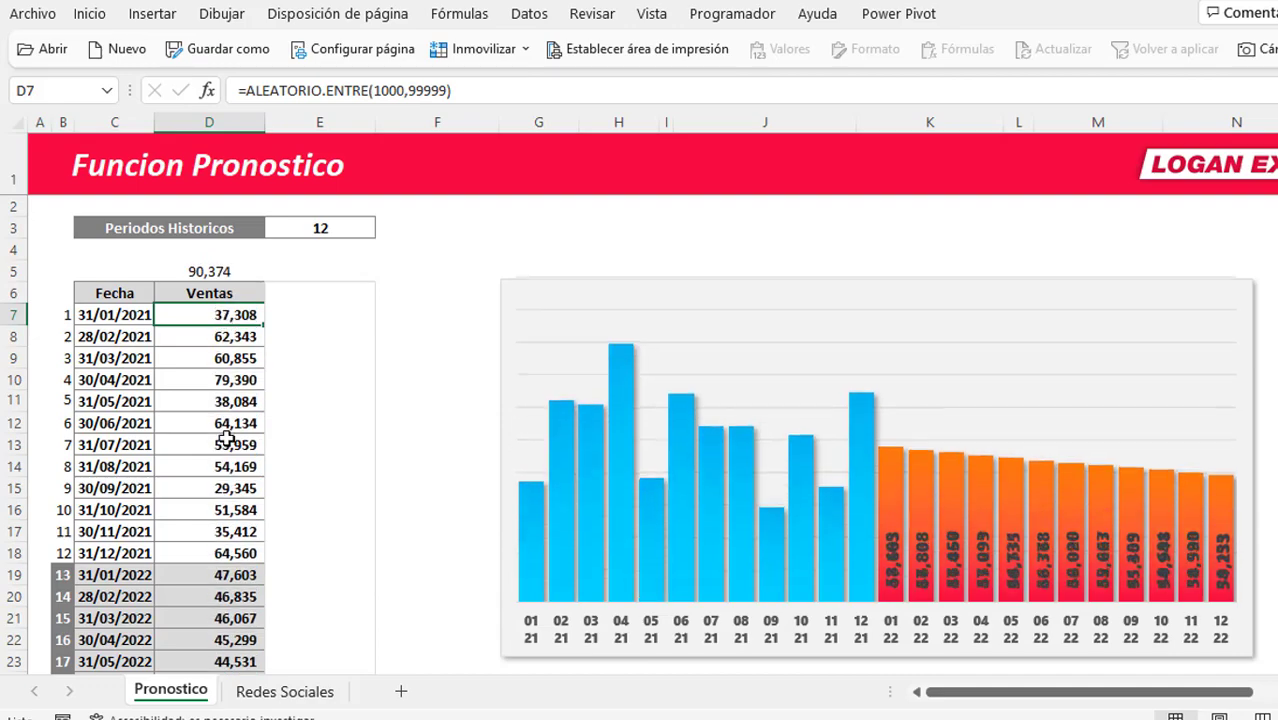
- Select the 2021 Ventas values D7:D18 and regenerate the random sales twice with F9
click(220, 440)
drag(215, 316, 220, 557)
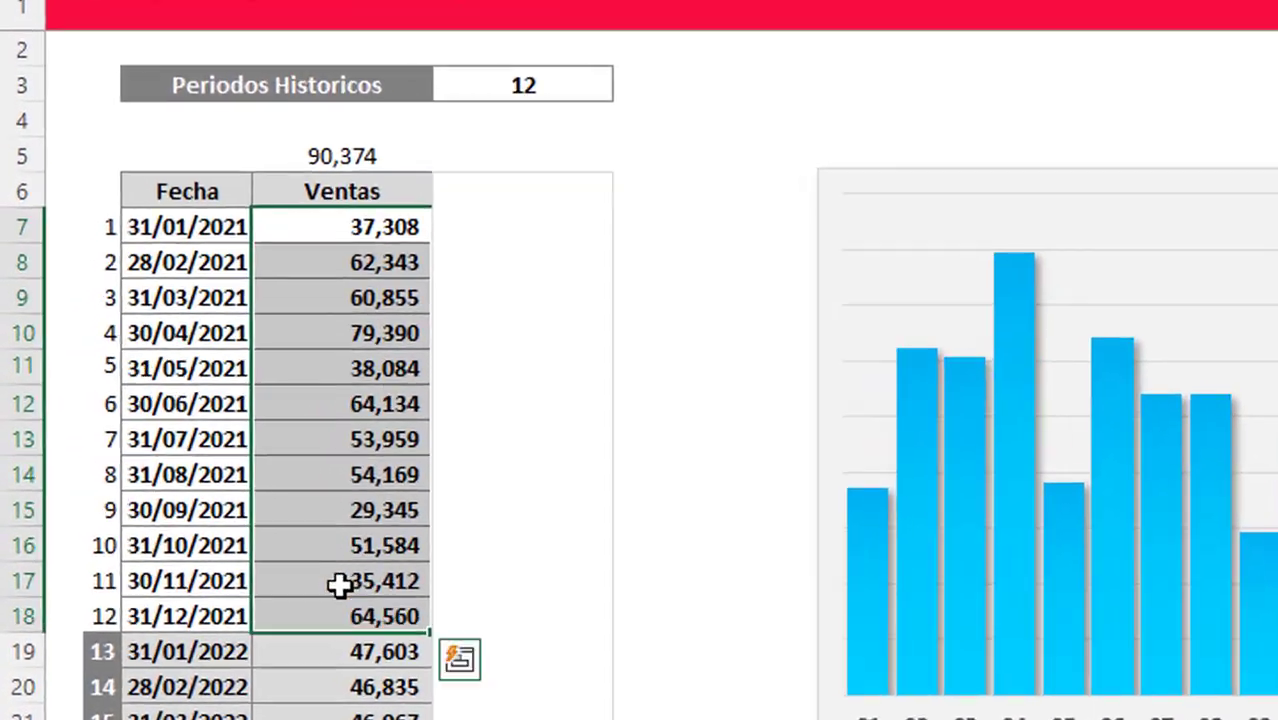
key(F9)
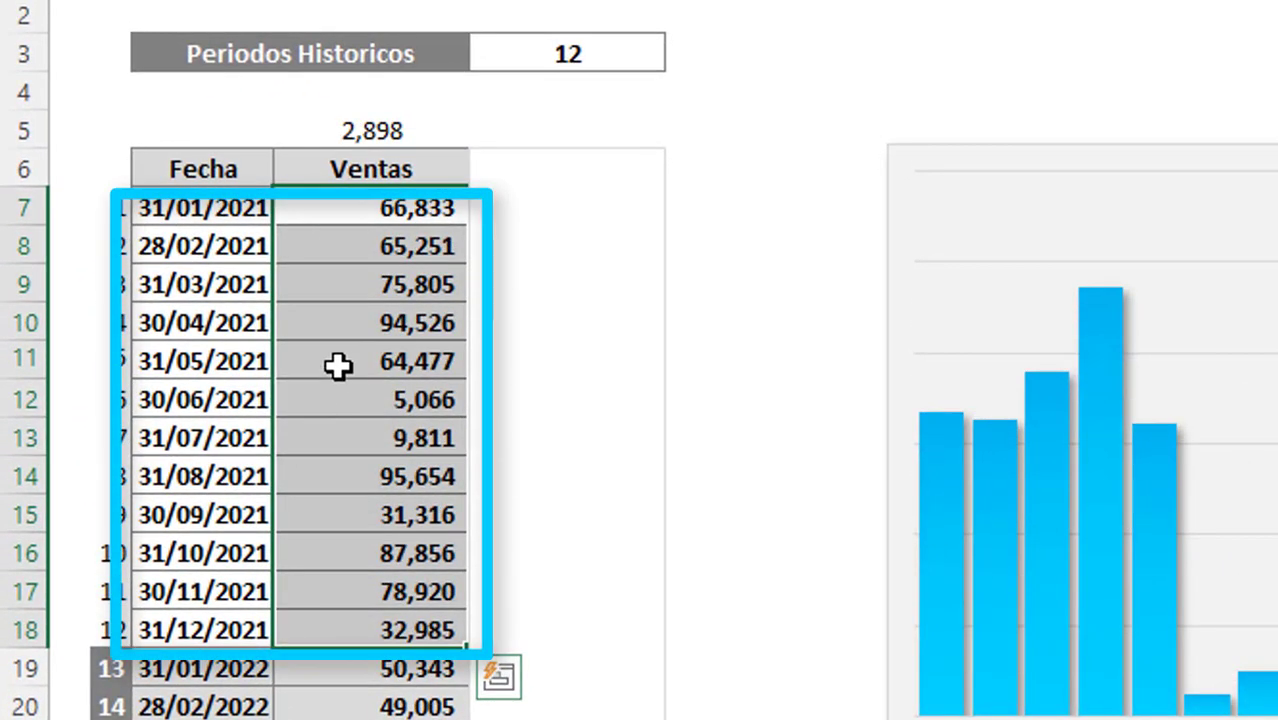
key(F9)
key(F9)
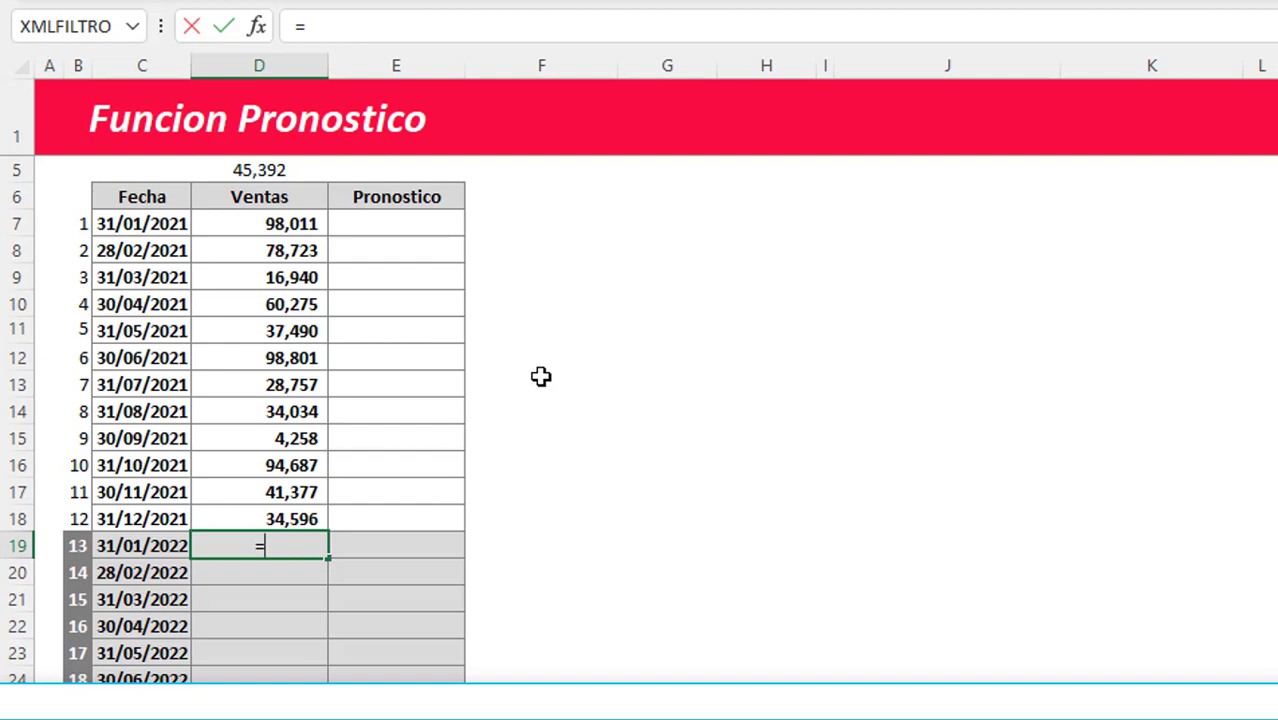
- Begin the PRONOSTICO formula in D19 and move to its known Ventas values argument
text(pro)
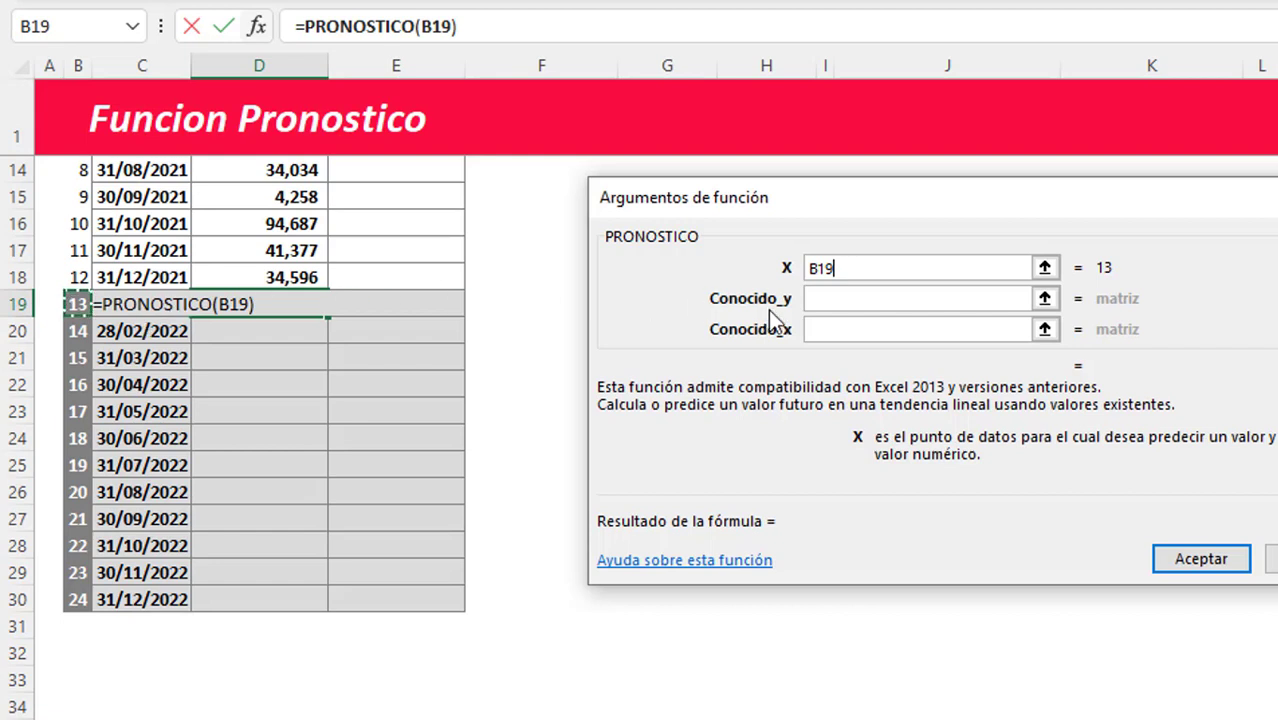
click(864, 297)
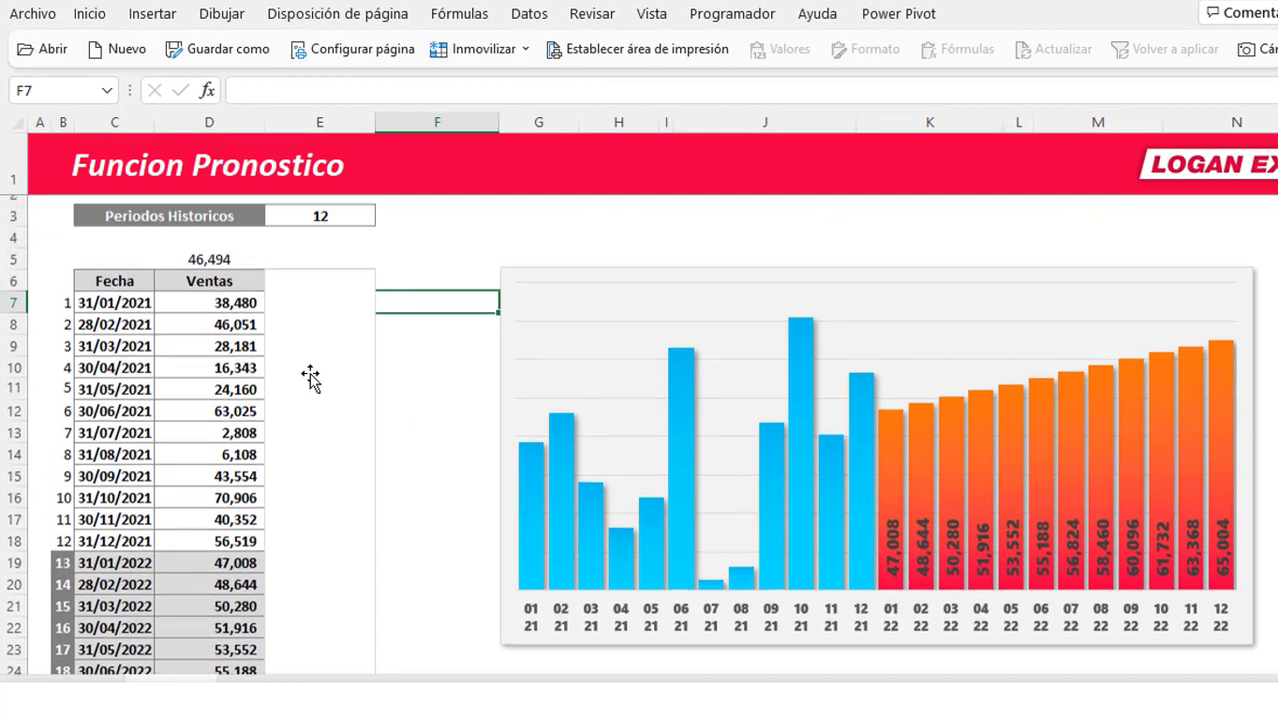
- Check a Ventas cell's random formula and recalculate the sales three times
click(219, 381)
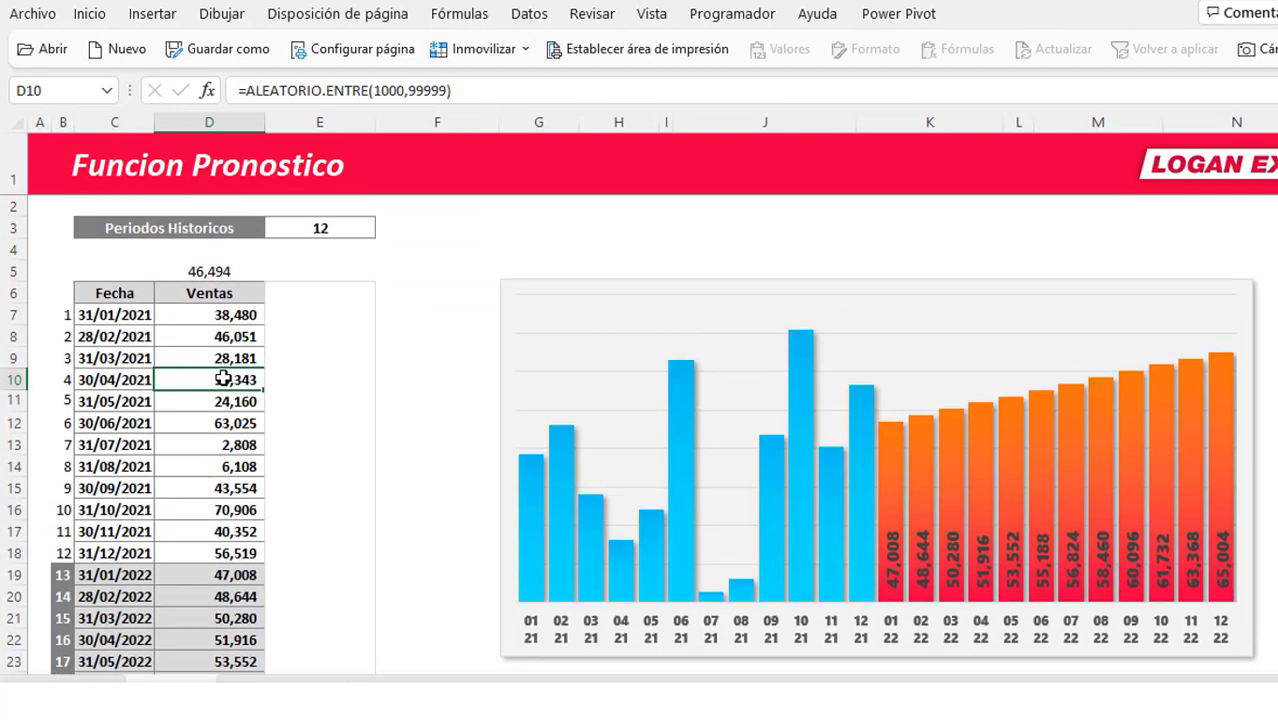
key(F9)
click(422, 340)
scroll(422, 340, down, 2)
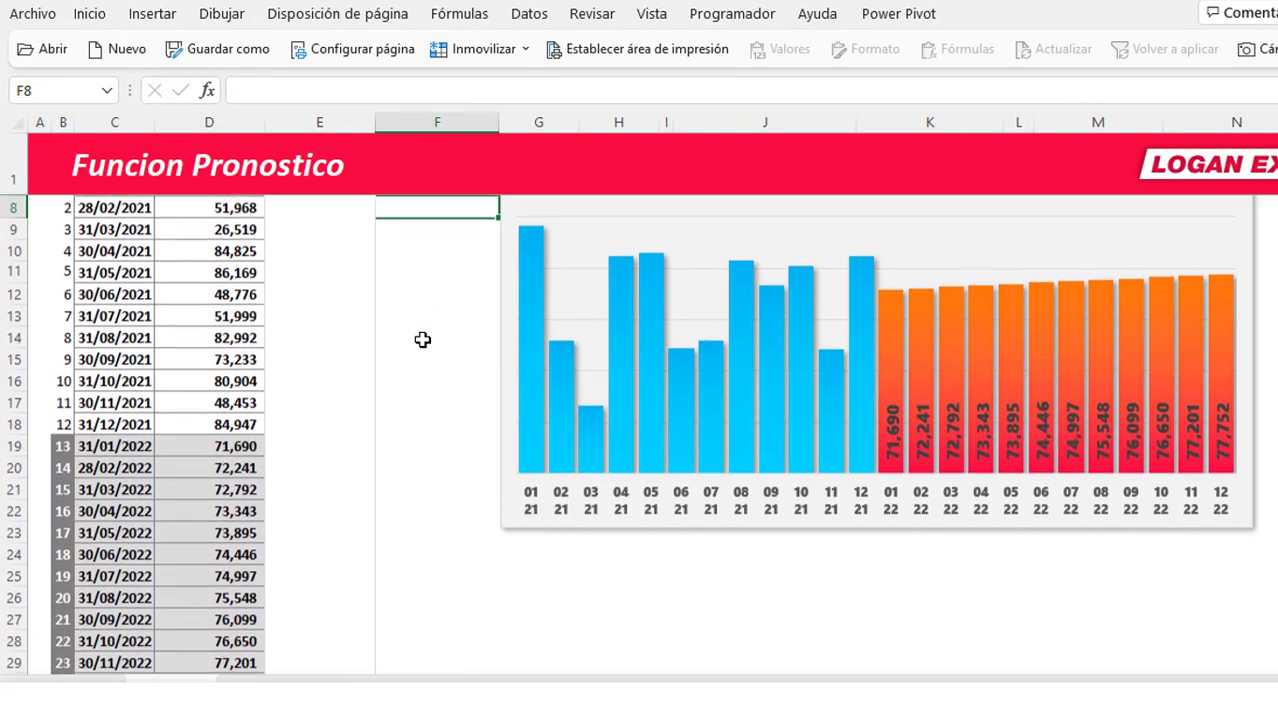
scroll(422, 340, up, 1)
scroll(422, 338, up, 1)
click(222, 318)
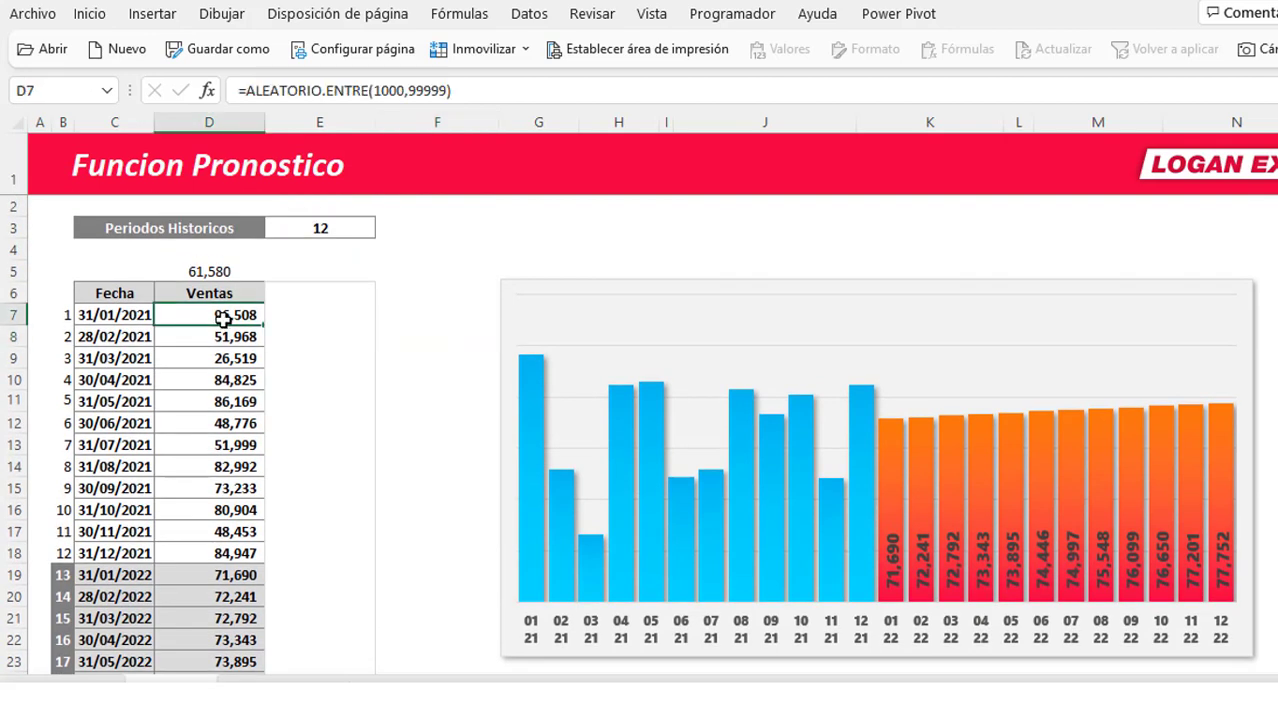
key(F9)
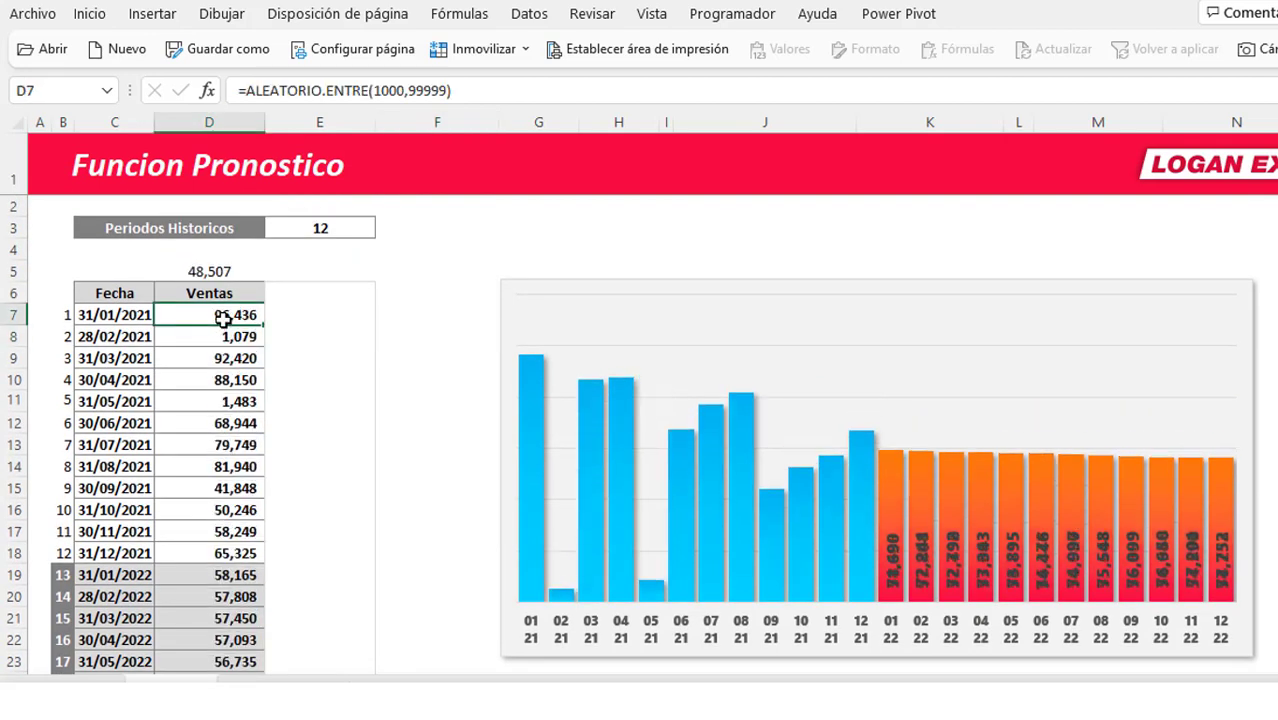
key(F9)
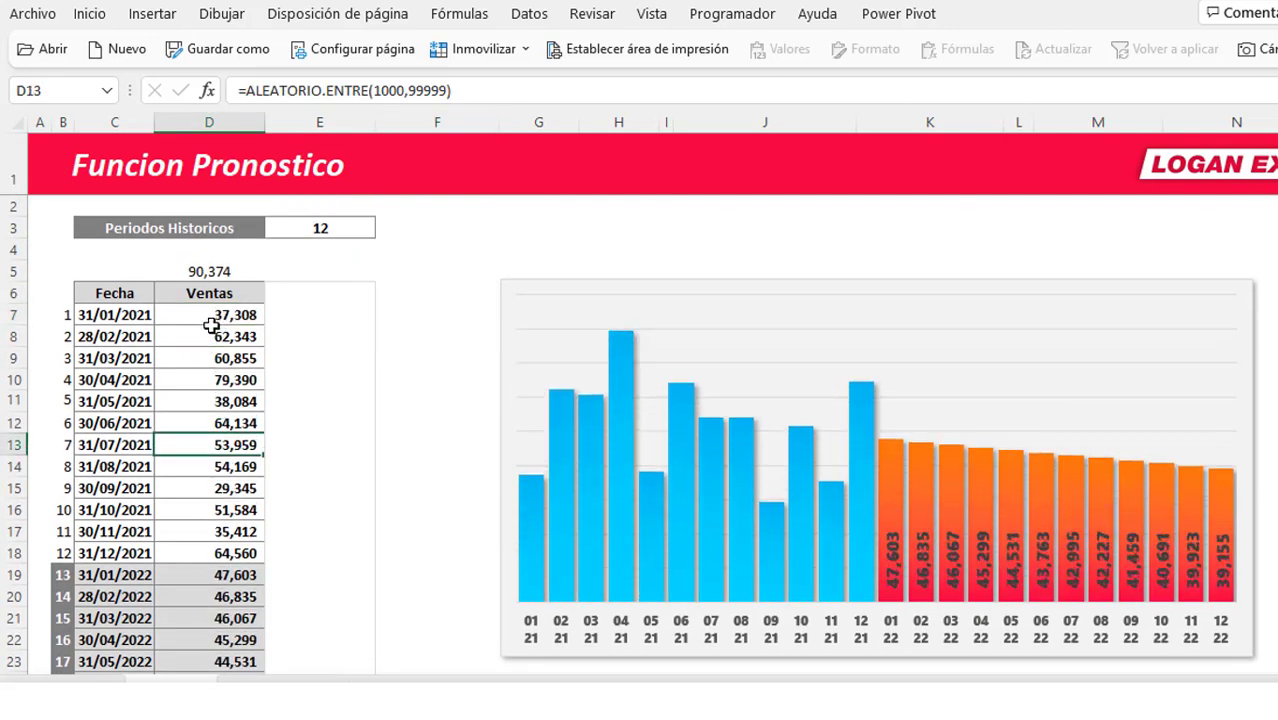
- Select D7:D18 and recalculate repeatedly, watching the 2022 forecast values change
drag(214, 318, 210, 553)
key(F9)
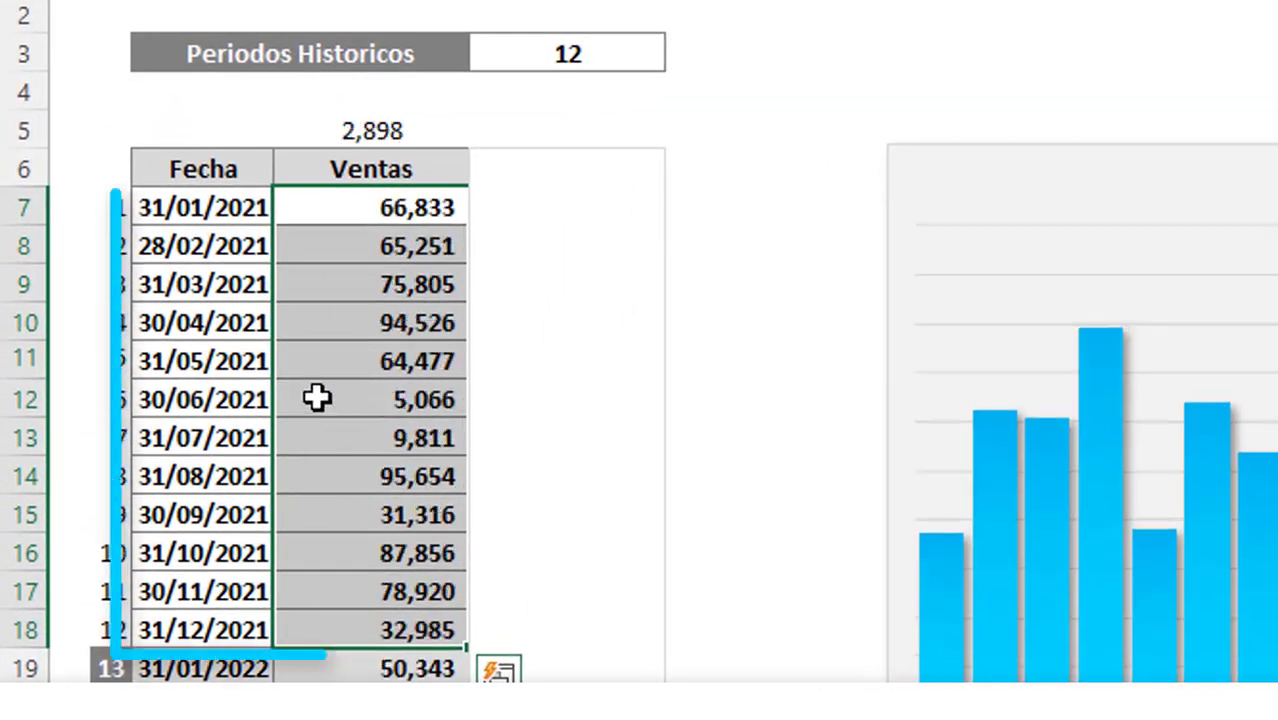
key(F9)
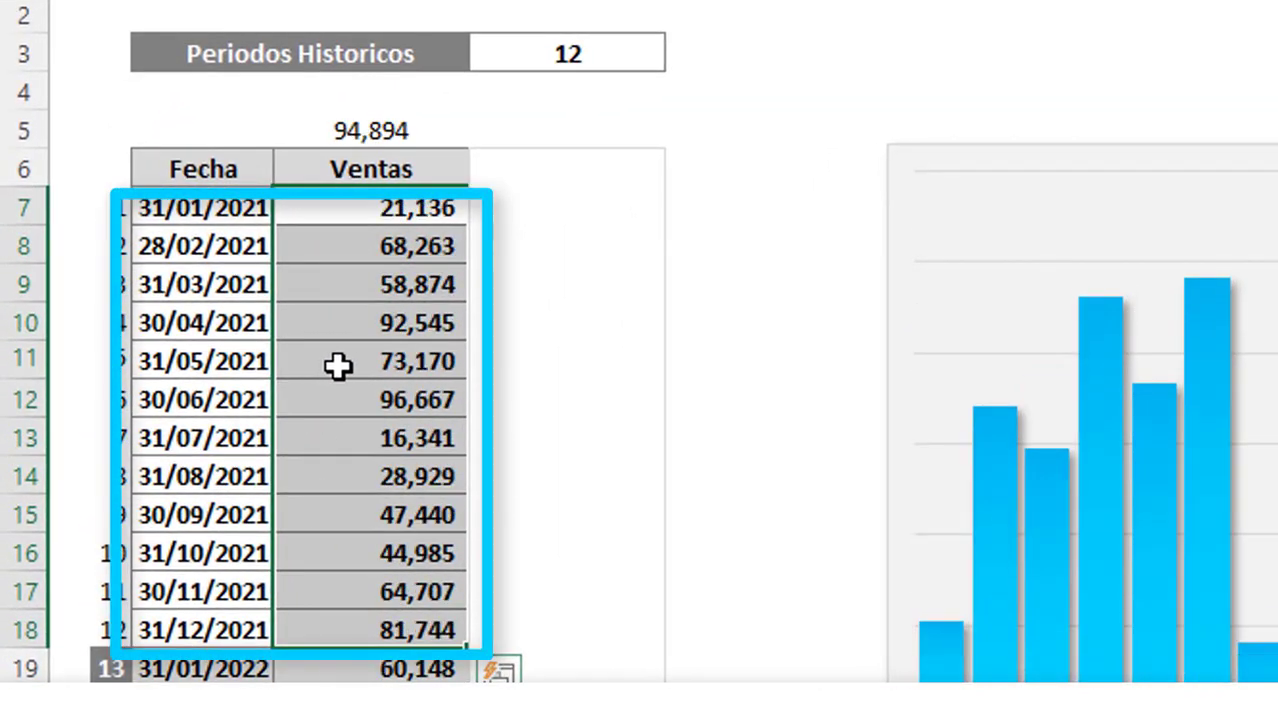
key(F9)
scroll(343, 366, down, 3)
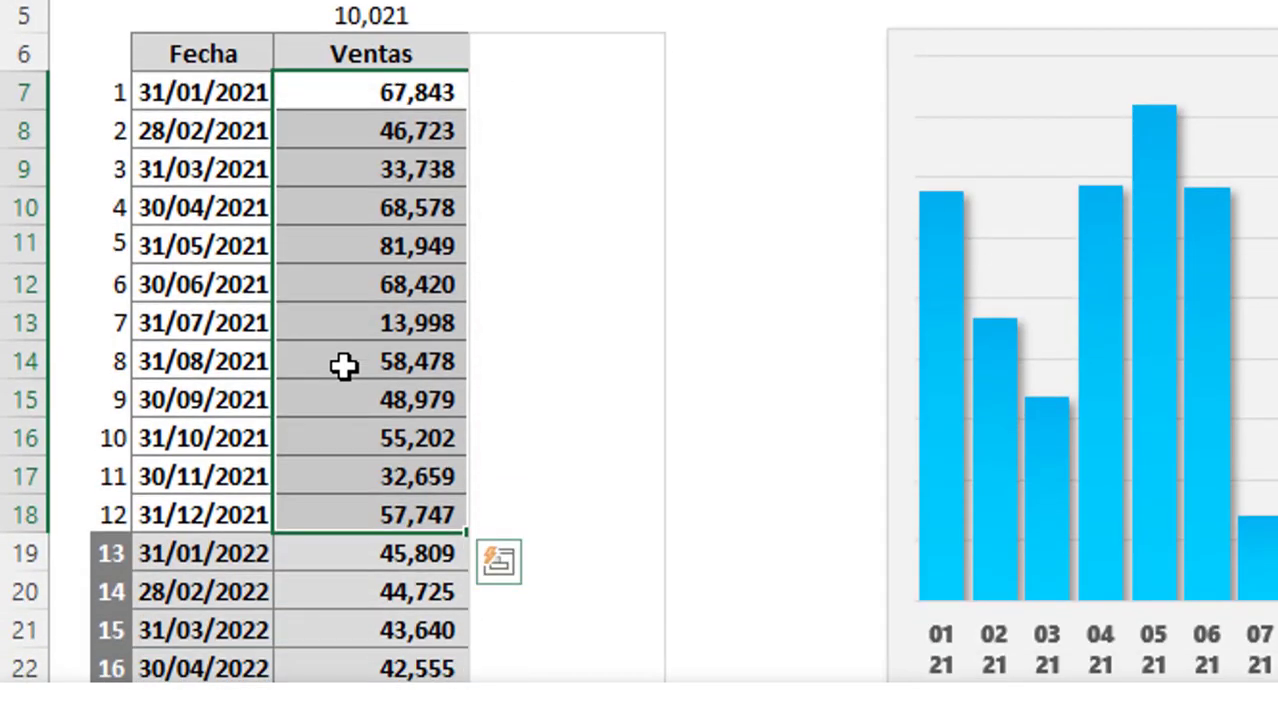
click(393, 318)
scroll(371, 254, down, 2)
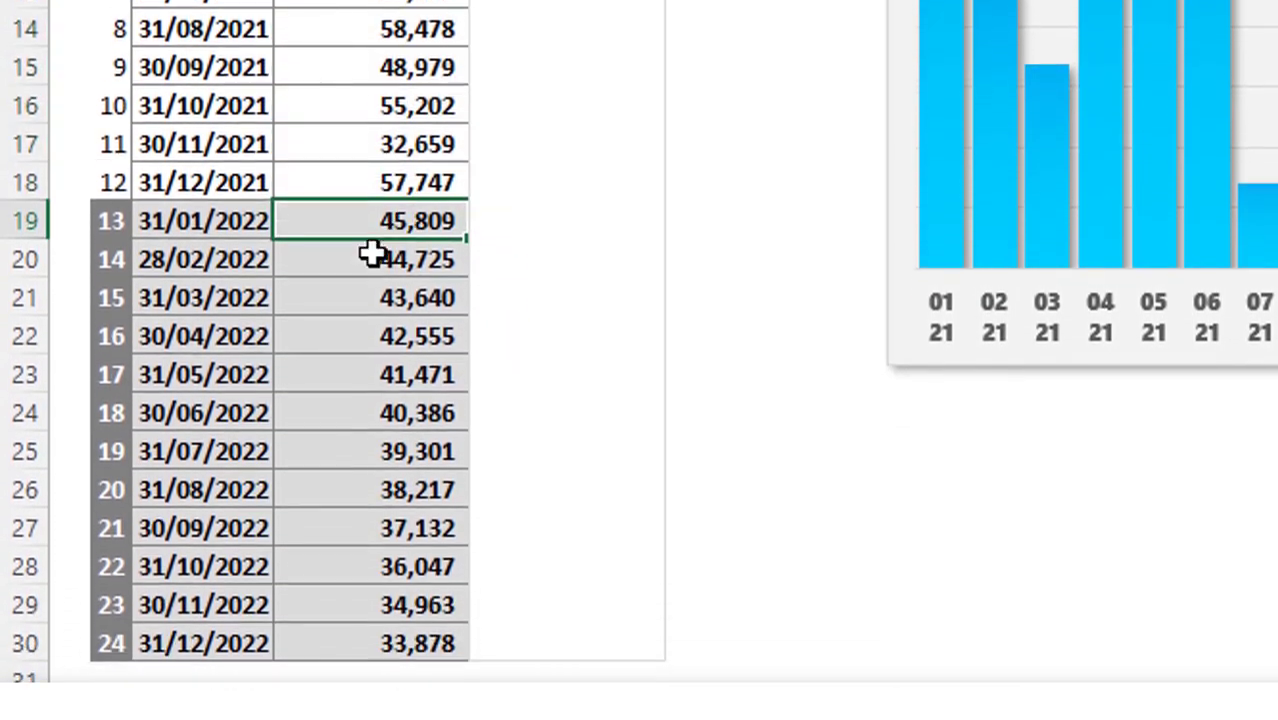
key(F9)
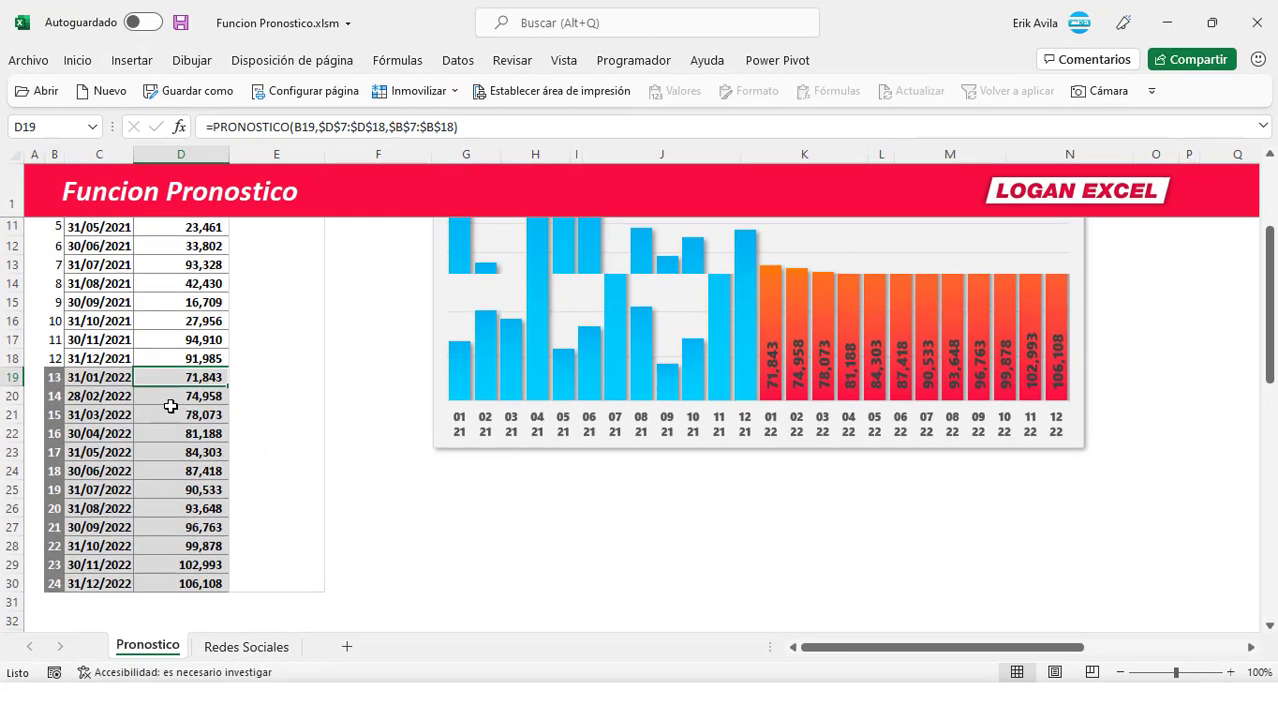
key(F9)
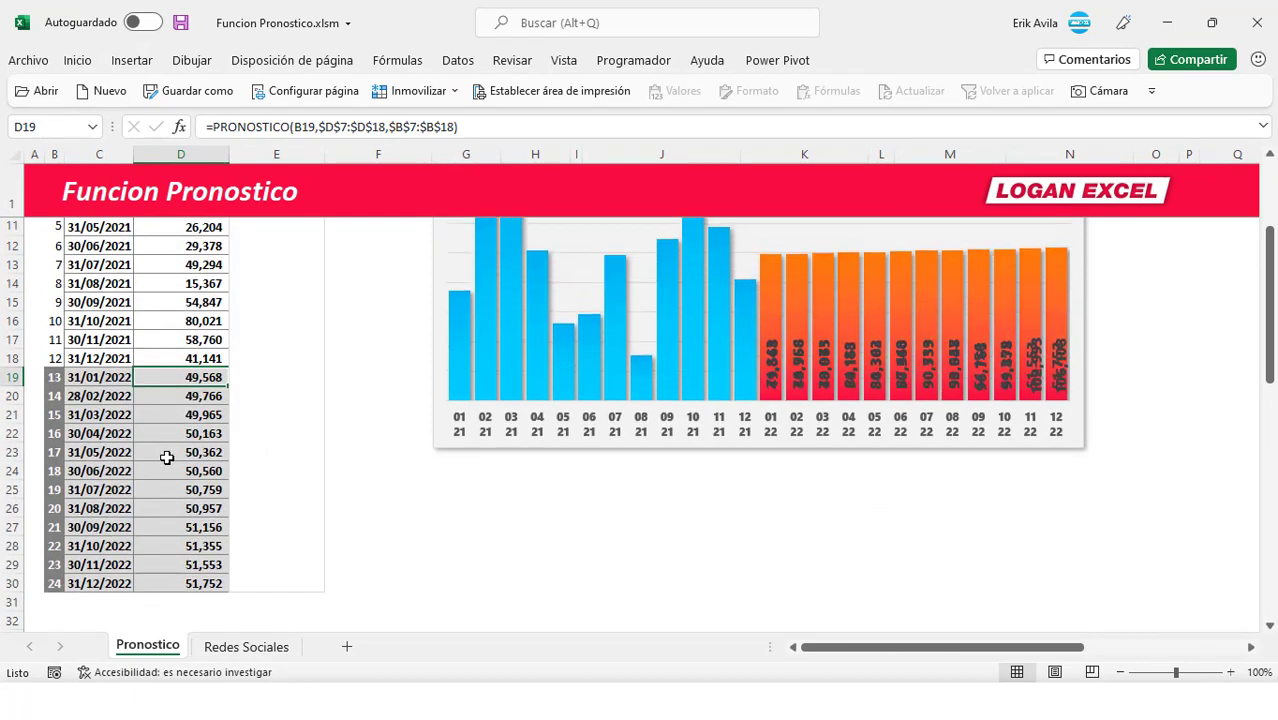
- Recalculate the random sales and forecast three more times
scroll(167, 455, up, 1)
key(F9)
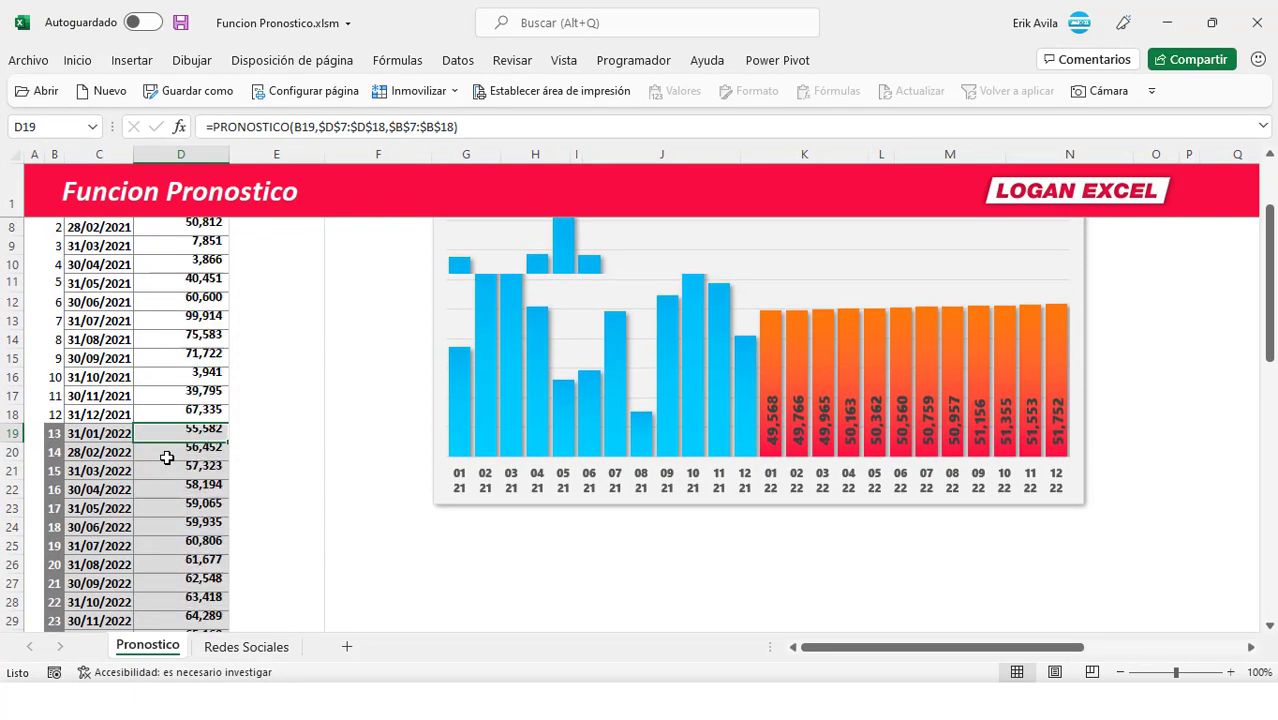
scroll(167, 457, up, 1)
key(F9)
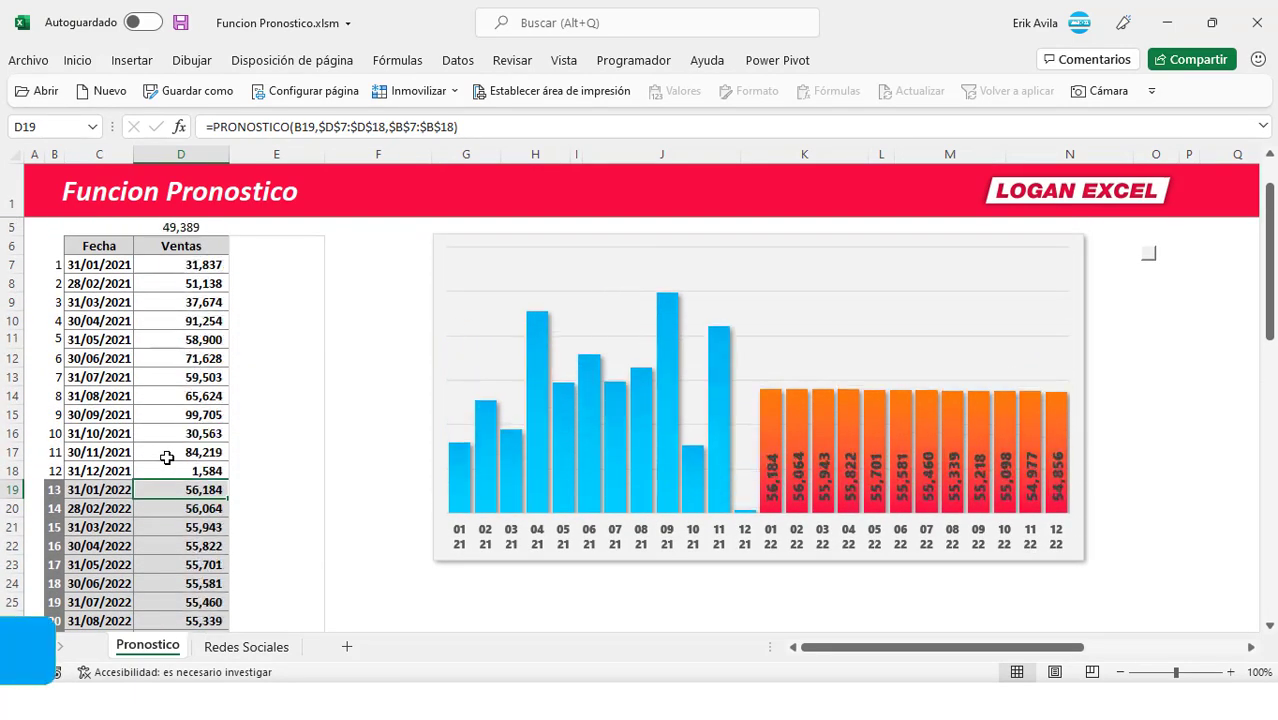
key(F9)
scroll(175, 430, up, 1)
scroll(190, 410, down, 1)
scroll(197, 403, up, 1)
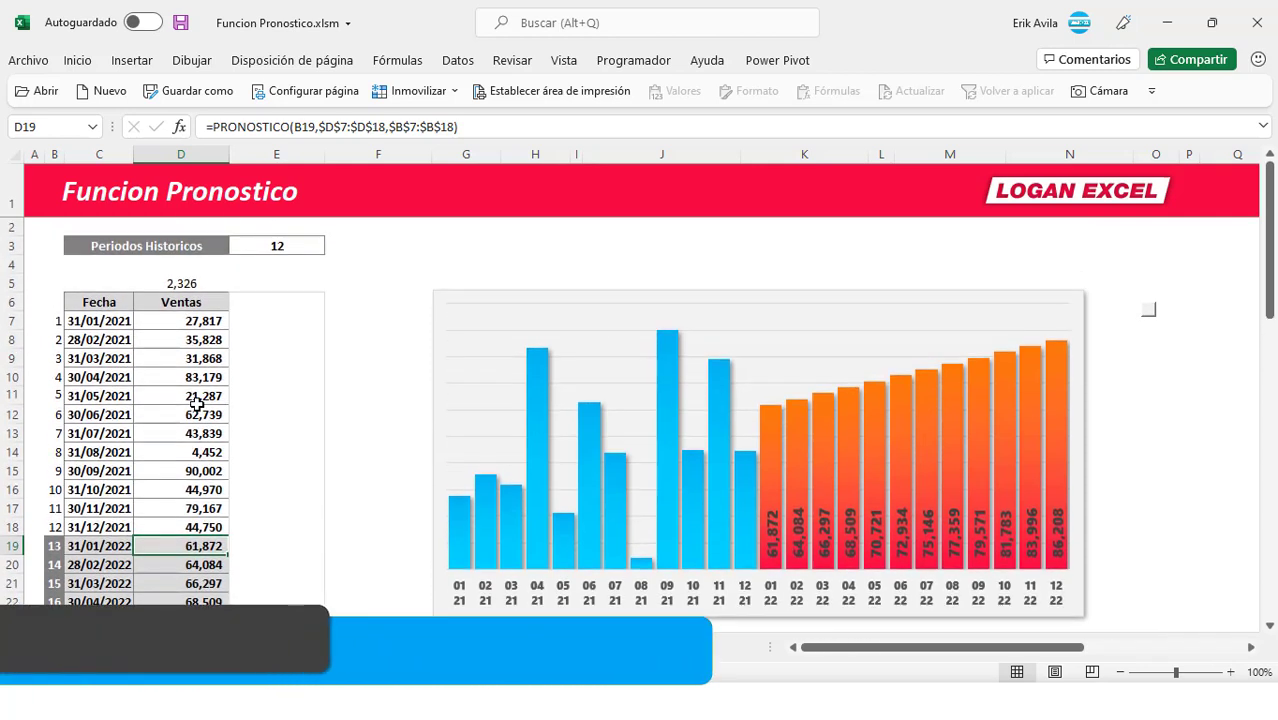
- Select the historical Ventas and the 2022 forecast ranges to compare their status-bar totals
drag(190, 321, 190, 506)
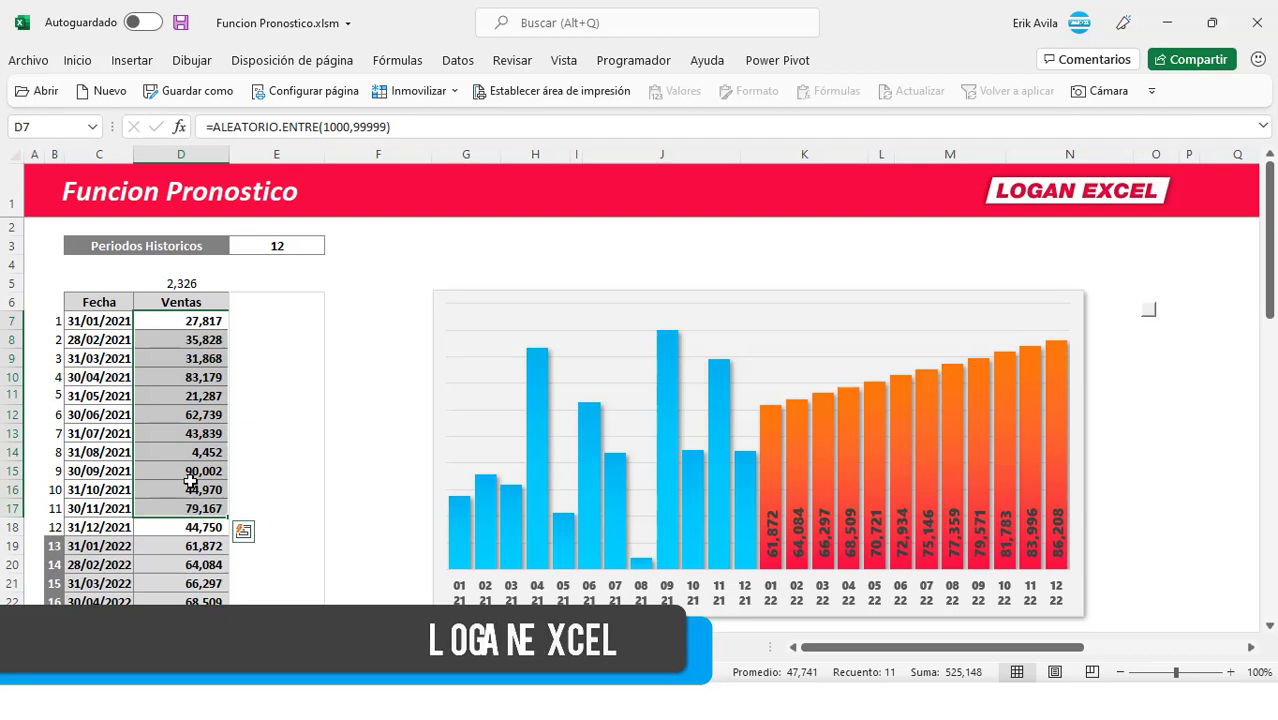
scroll(190, 460, down, 1)
drag(181, 264, 175, 459)
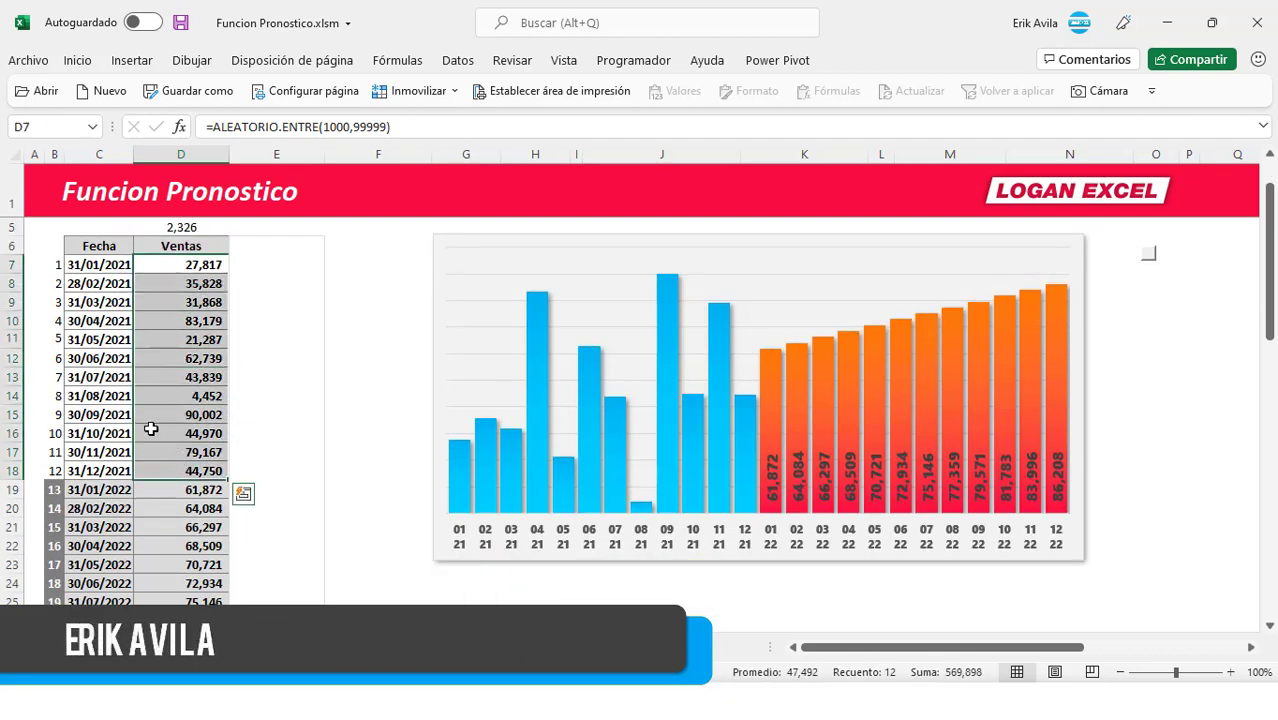
scroll(151, 428, down, 1)
scroll(151, 428, down, 1)
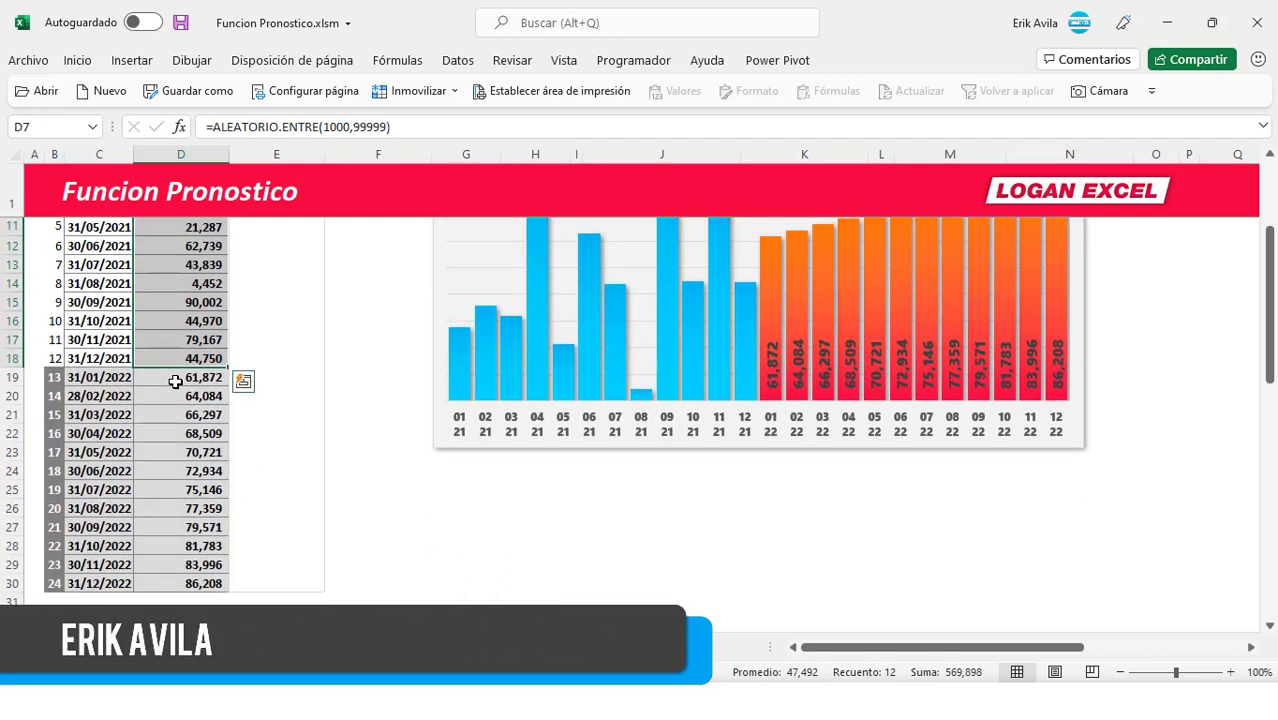
drag(177, 377, 176, 583)
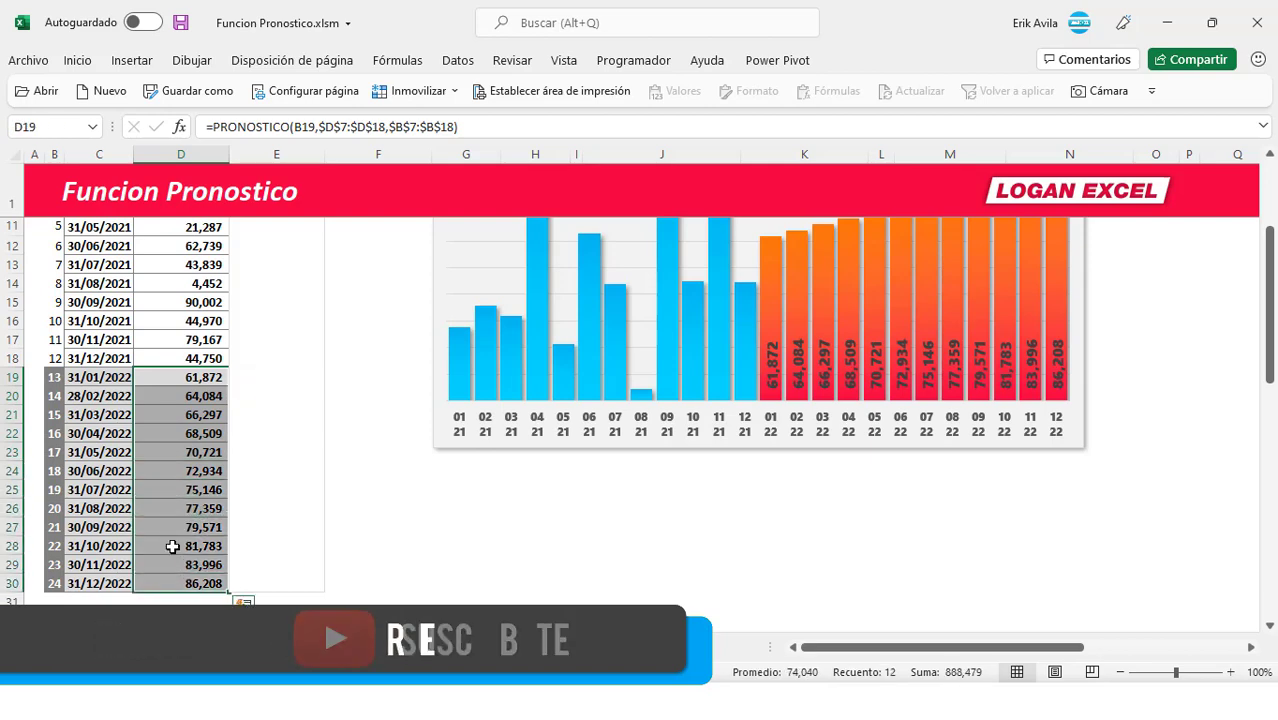
scroll(165, 520, up, 1)
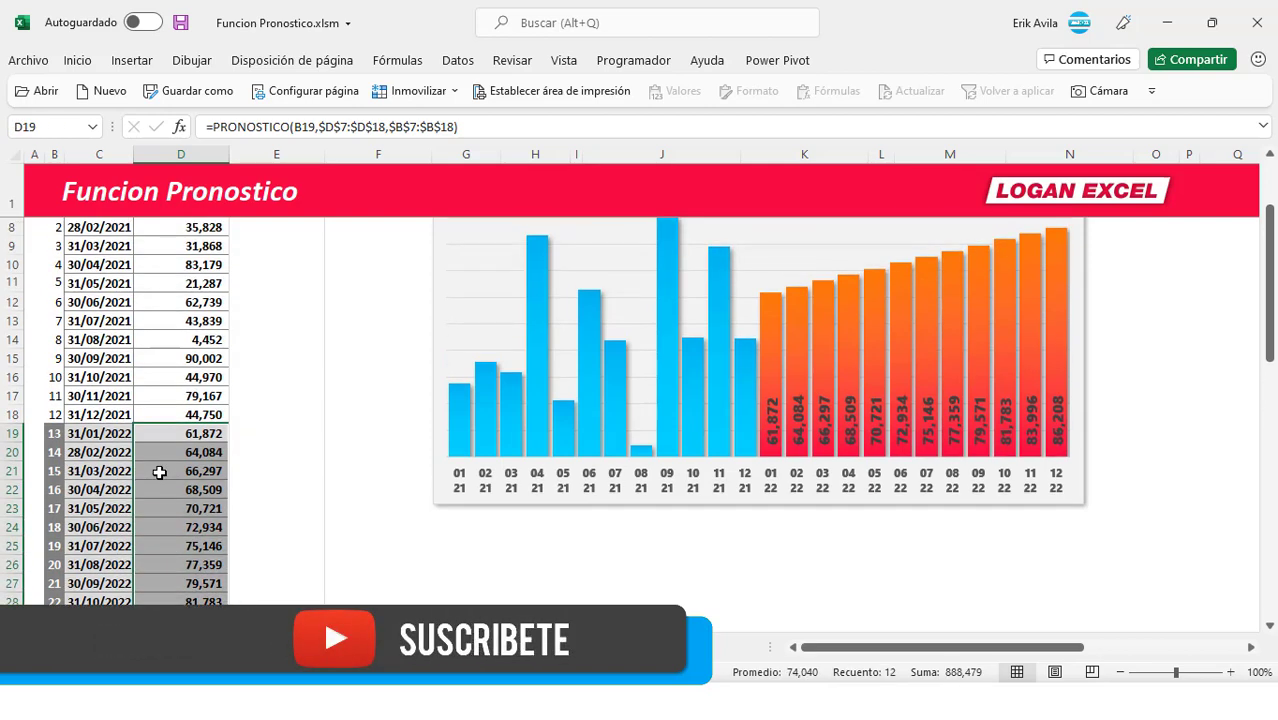
scroll(159, 472, up, 1)
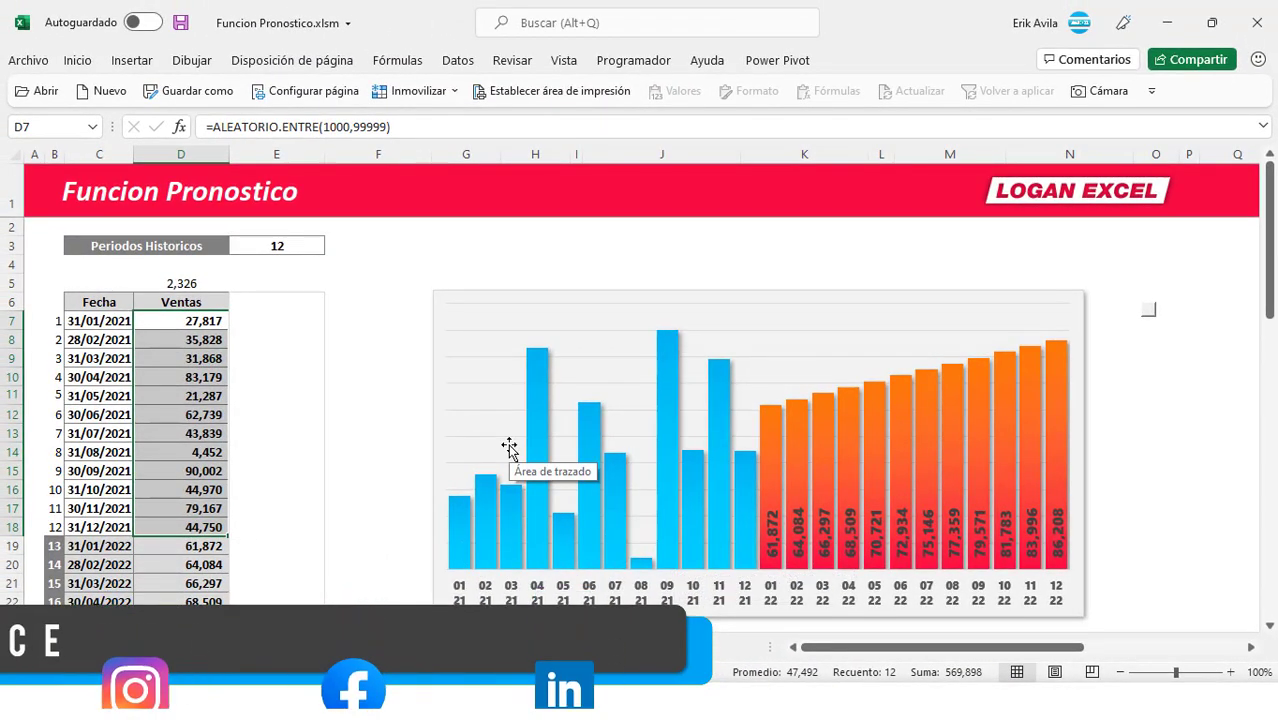
scroll(747, 522, down, 3)
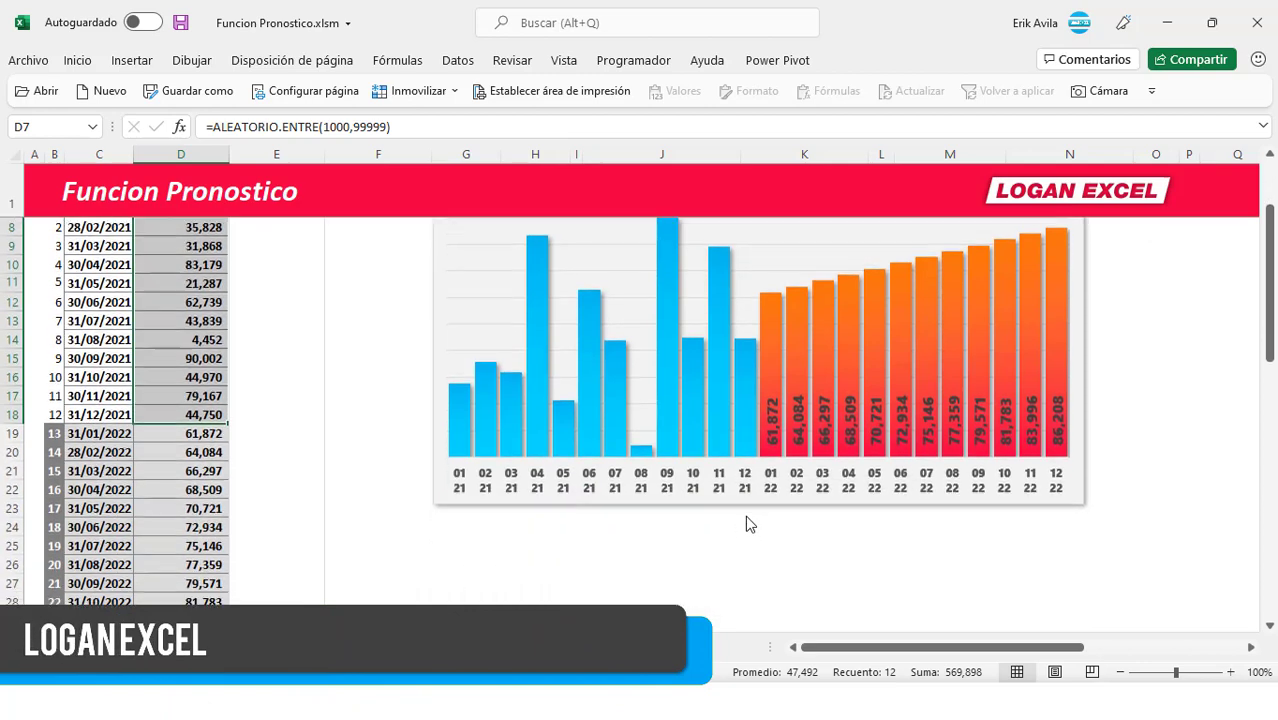
scroll(762, 447, up, 2)
scroll(764, 443, up, 2)
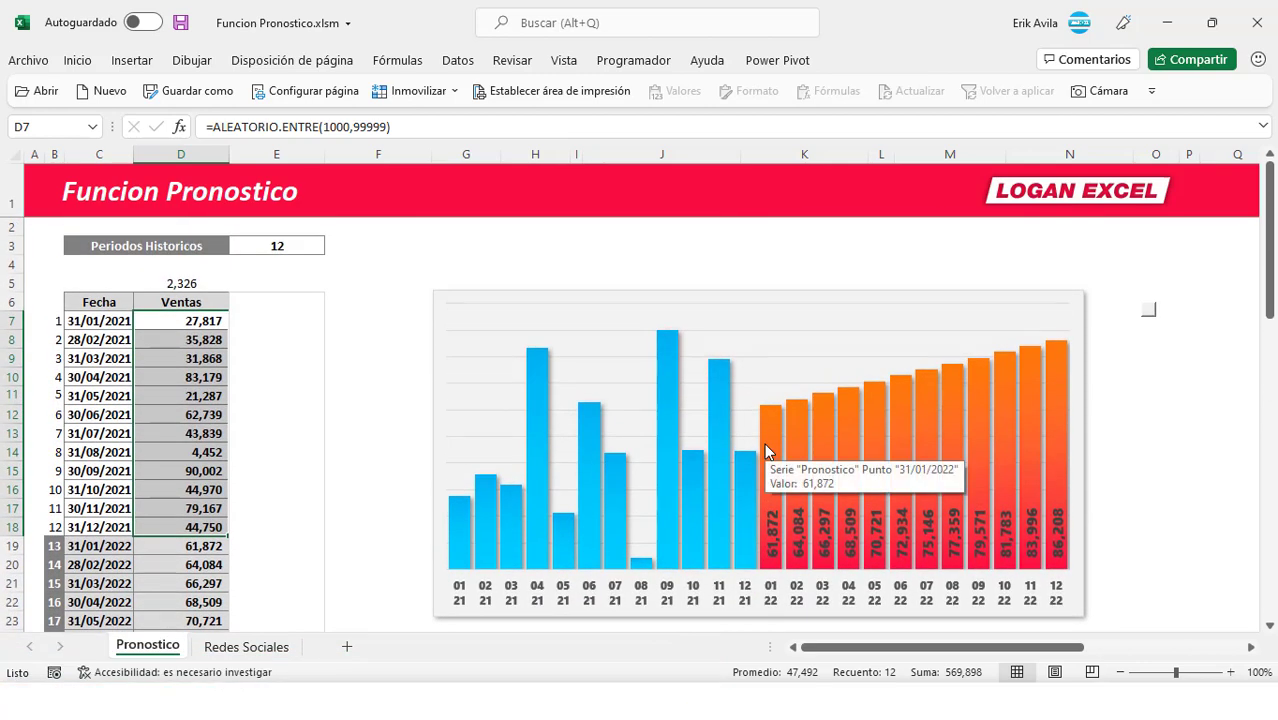
scroll(764, 443, down, 2)
scroll(790, 450, up, 1)
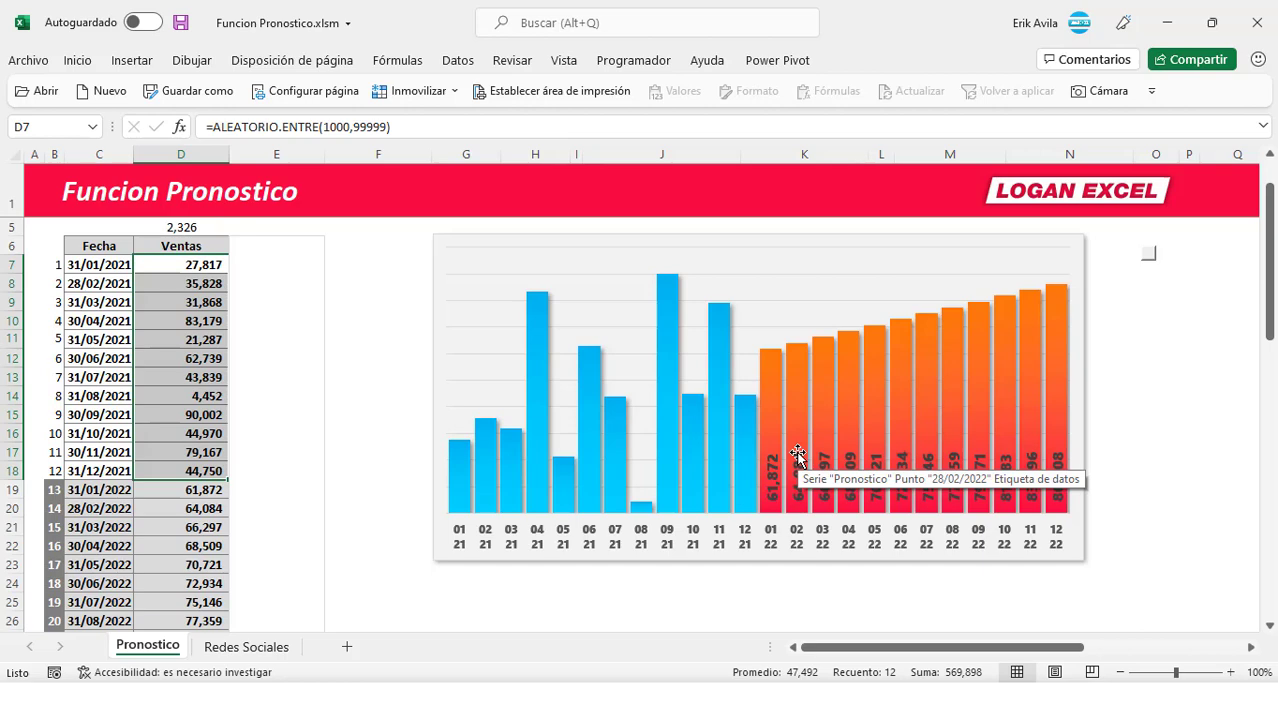
scroll(797, 455, up, 1)
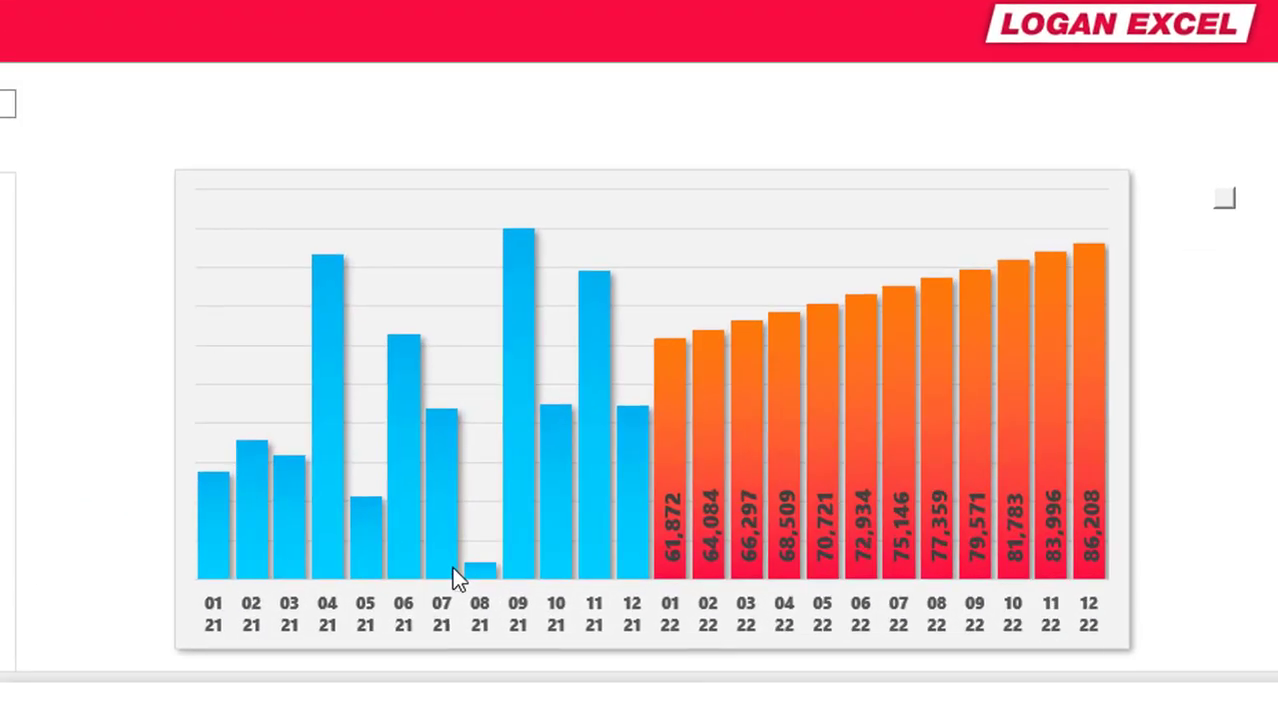
mouse_move(622, 560)
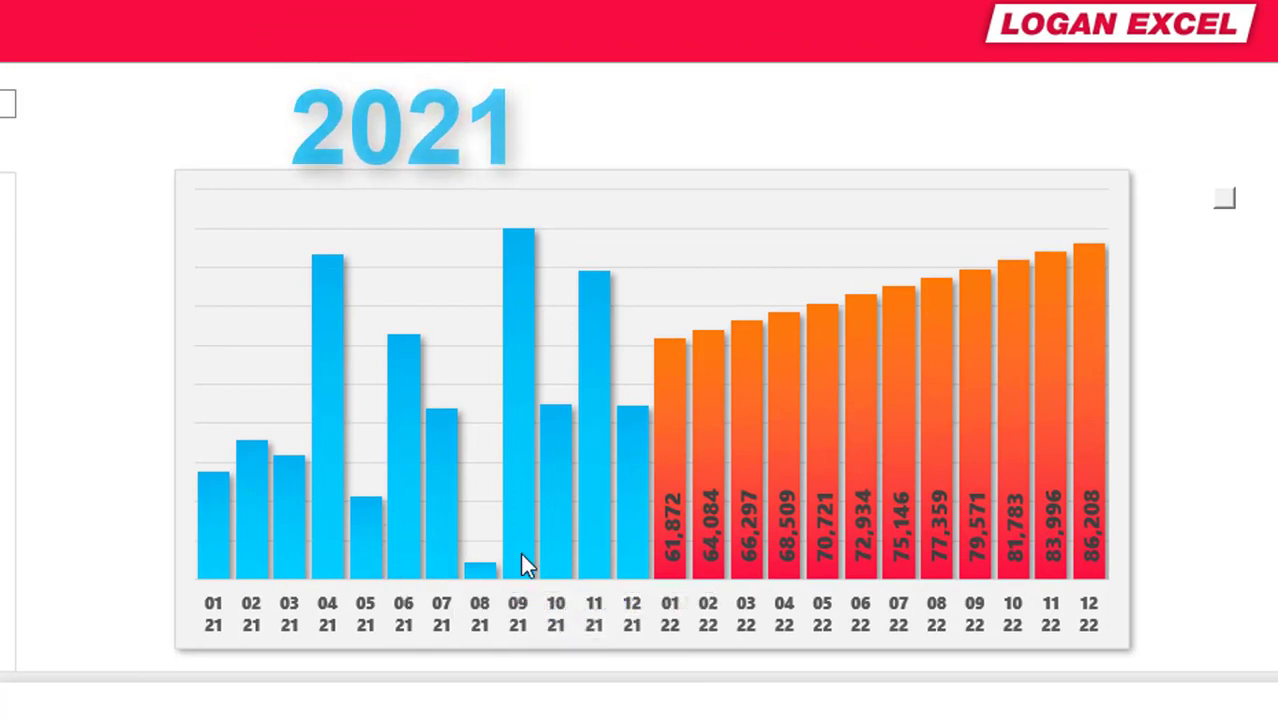
scroll(416, 338, down, 1)
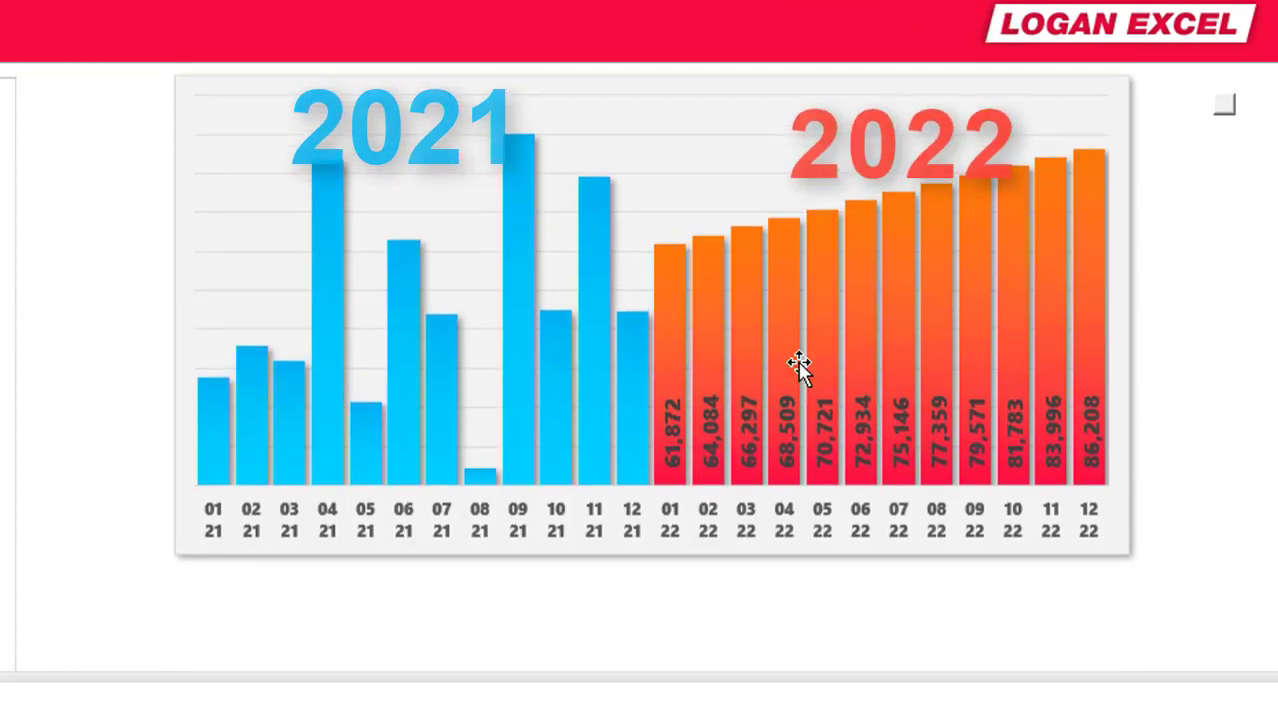
scroll(799, 366, up, 1)
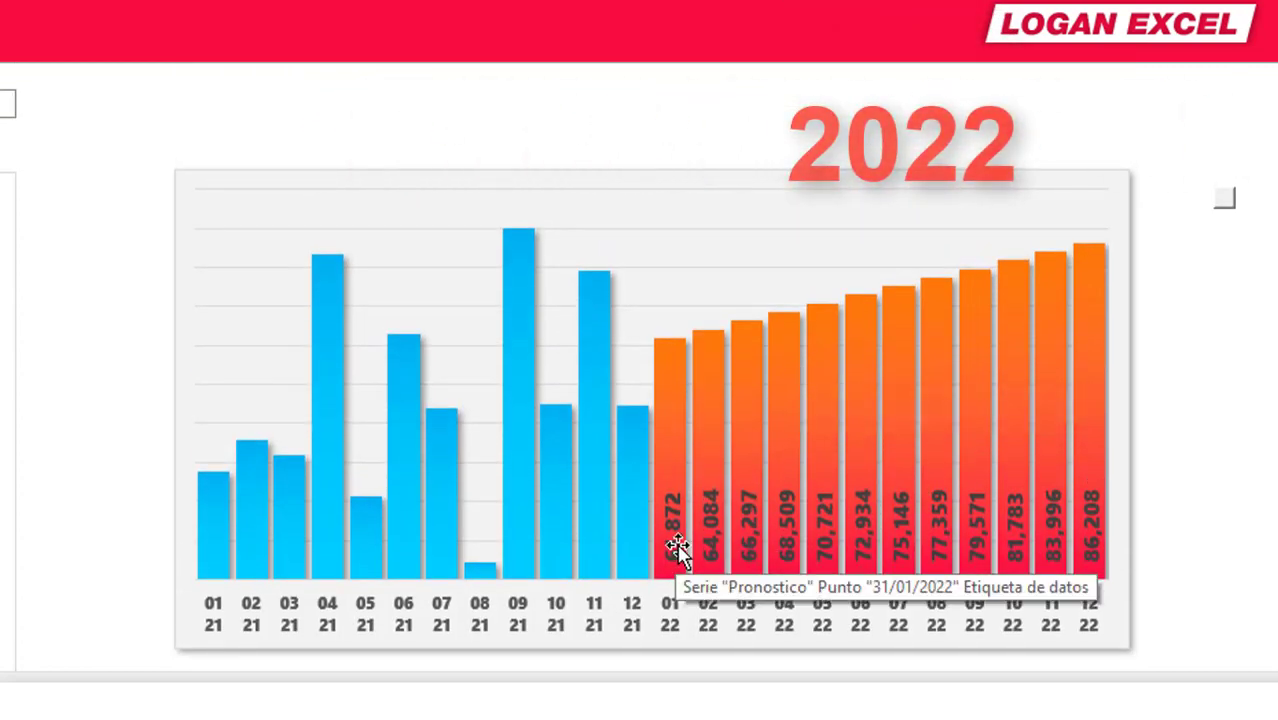
scroll(677, 548, down, 1)
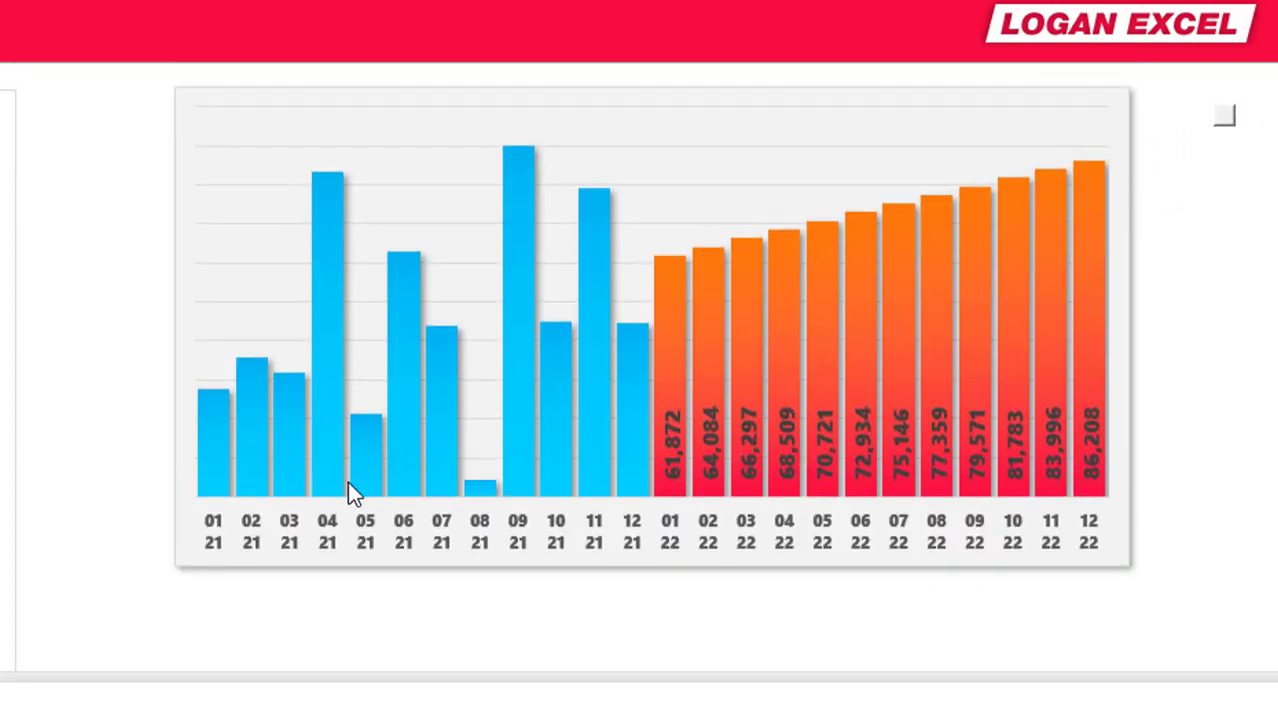
- Recalculate twice, then clear the 2021 Ventas values in D7:D18
key(F9)
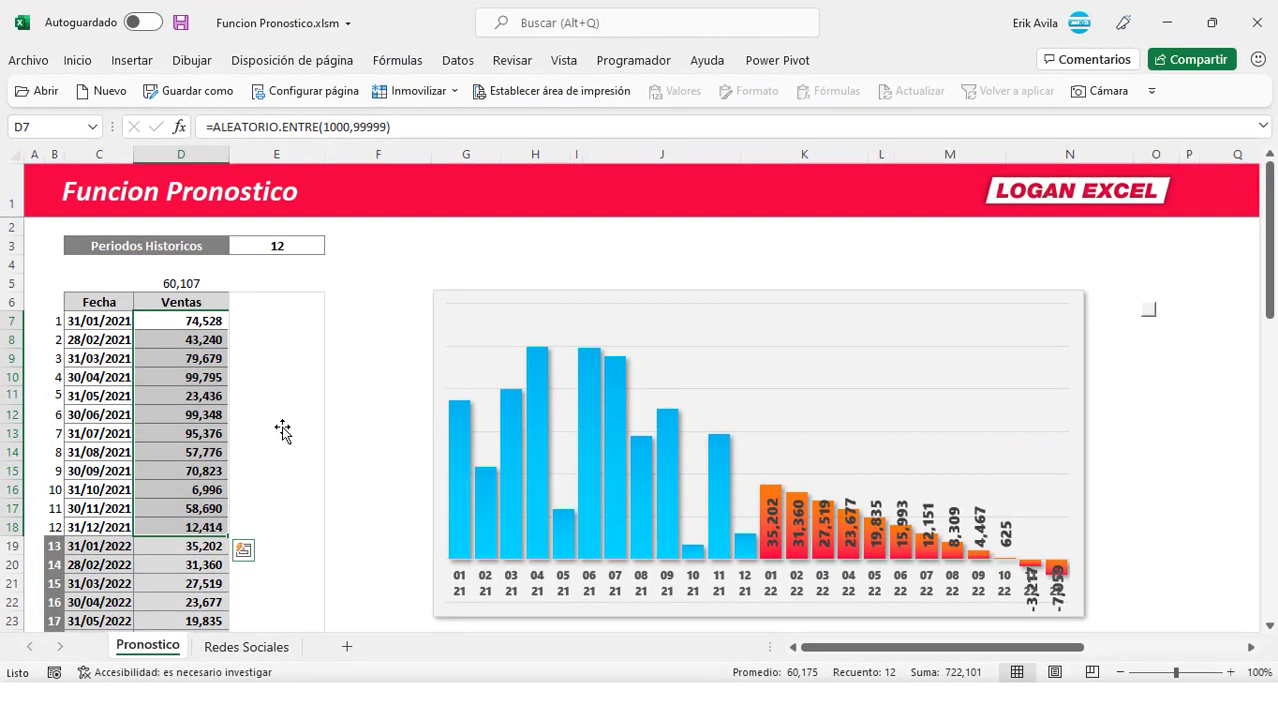
key(F9)
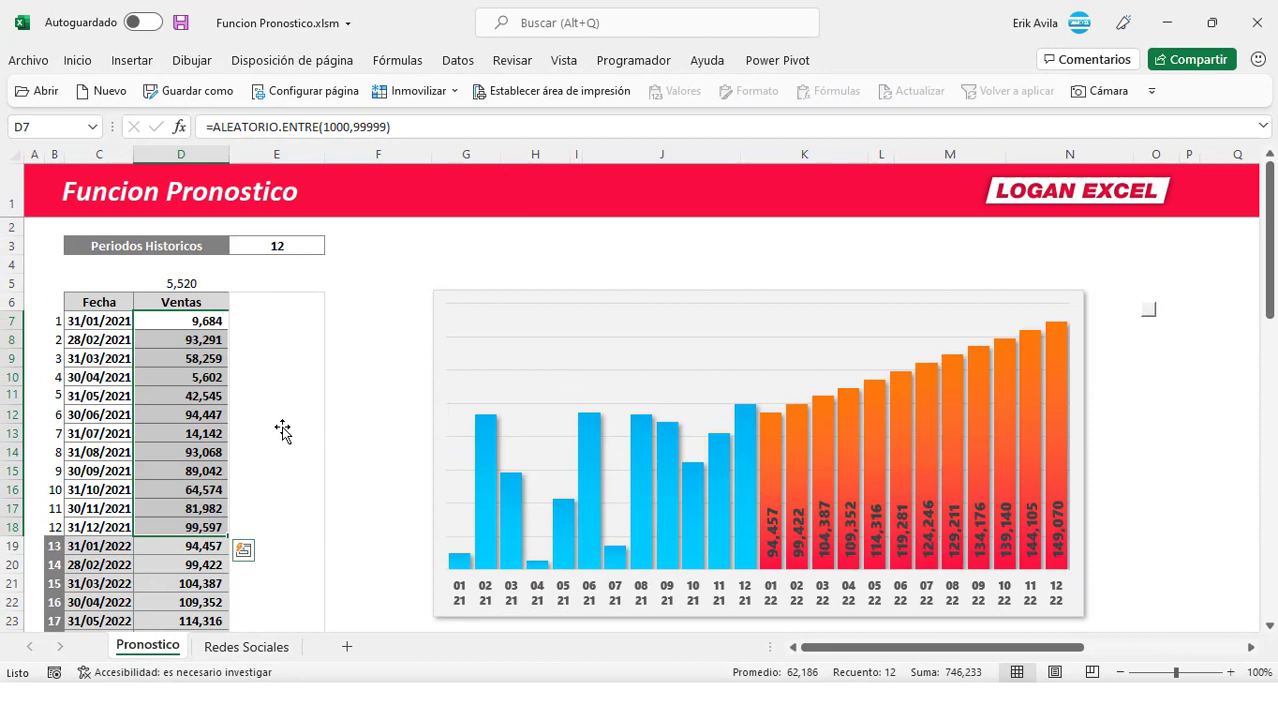
scroll(282, 430, down, 2)
scroll(282, 430, down, 3)
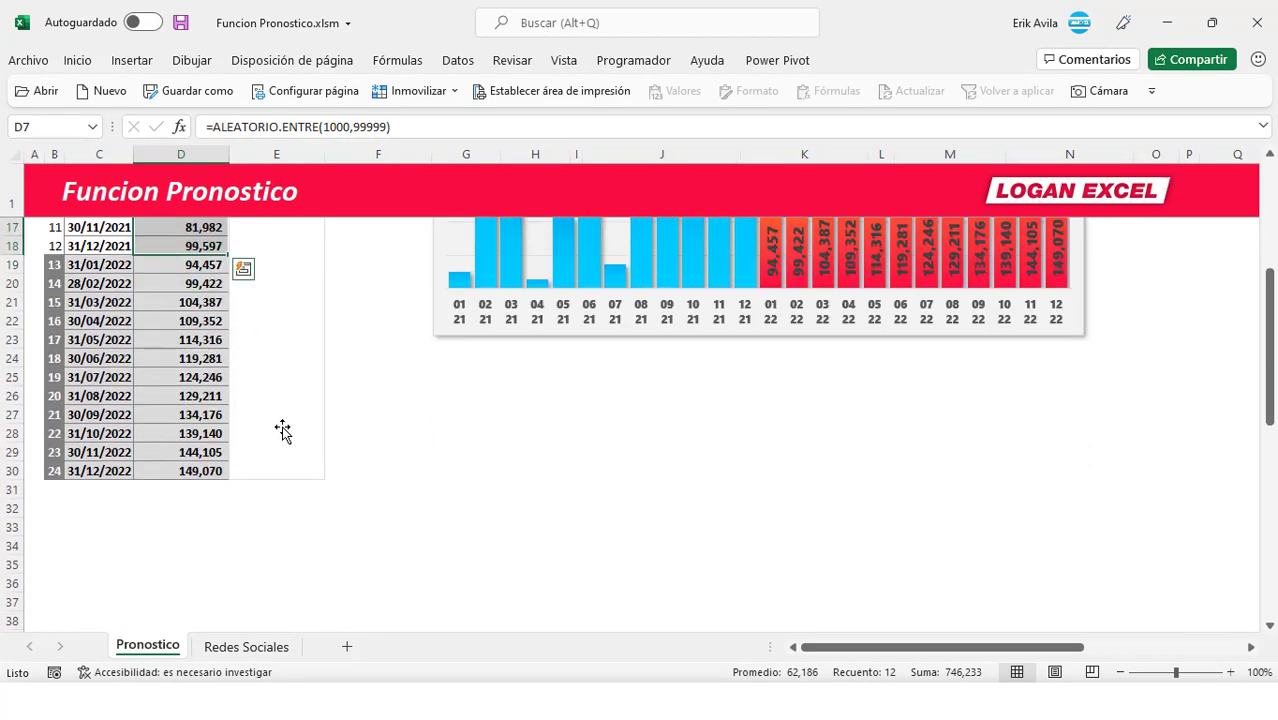
scroll(282, 430, up, 2)
scroll(282, 430, up, 4)
key(Delete)
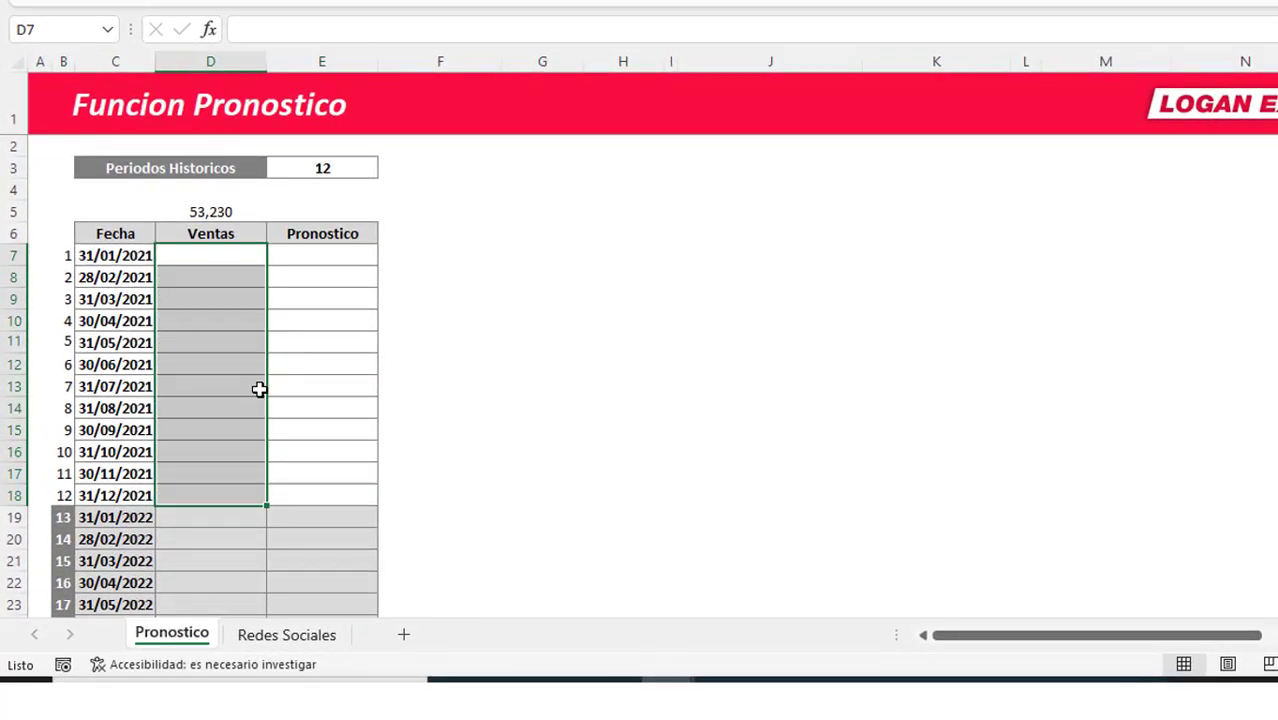
- Copy D5's random-sales formula into the 2021 Ventas cells D7:D18
click(194, 212)
key(ctrl+c)
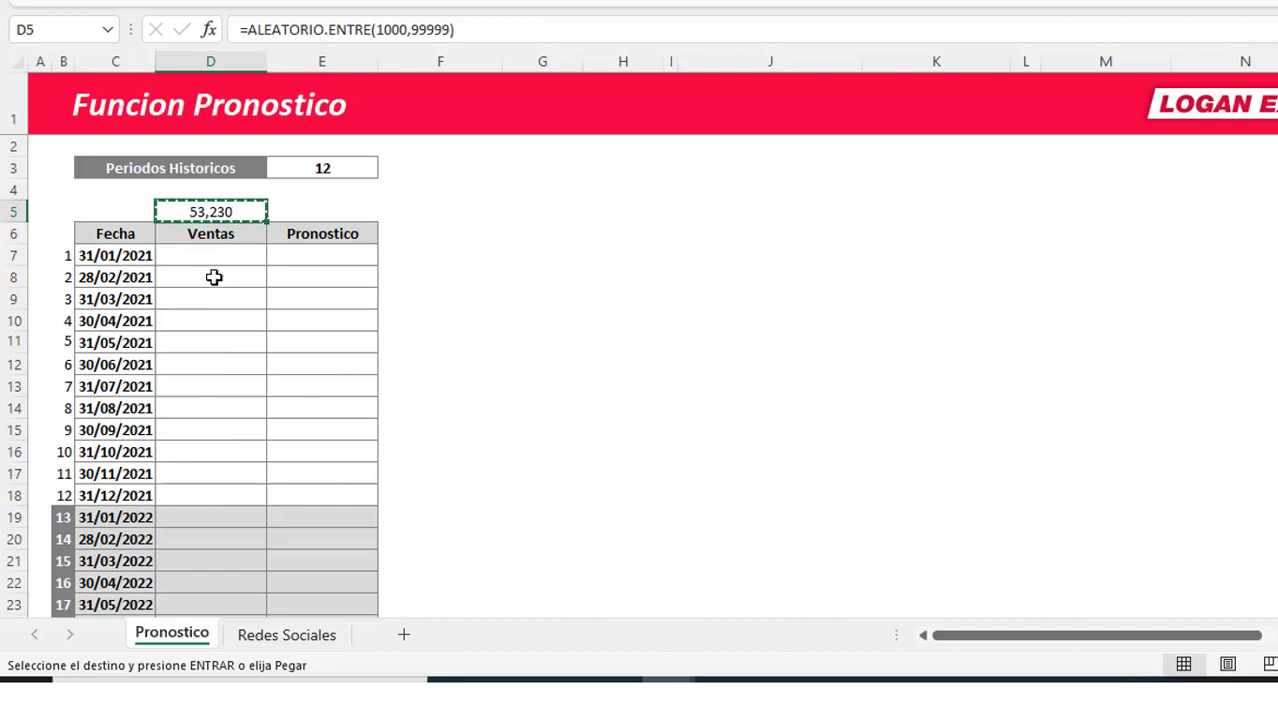
drag(214, 257, 214, 495)
key(ctrl+v)
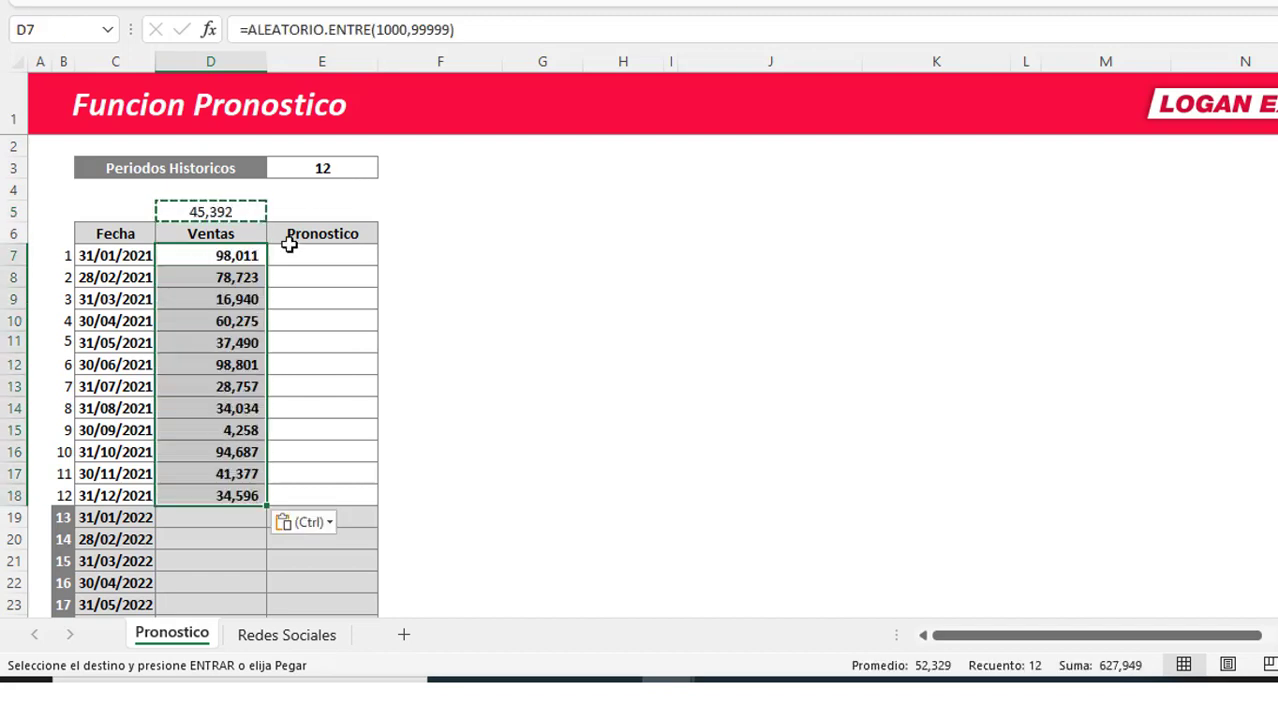
click(216, 336)
- Review the 2022 rows and column B period numbers, then start a formula in D19
scroll(214, 340, down, 3)
click(214, 321)
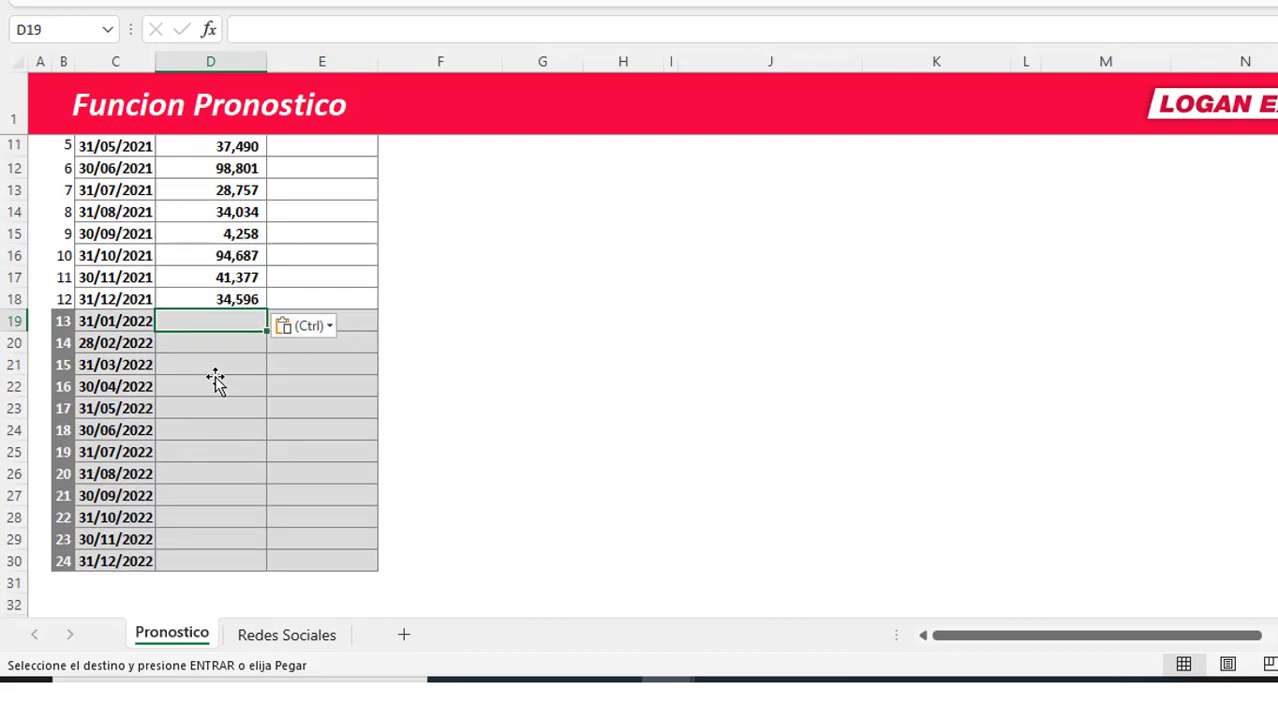
scroll(215, 380, down, 1)
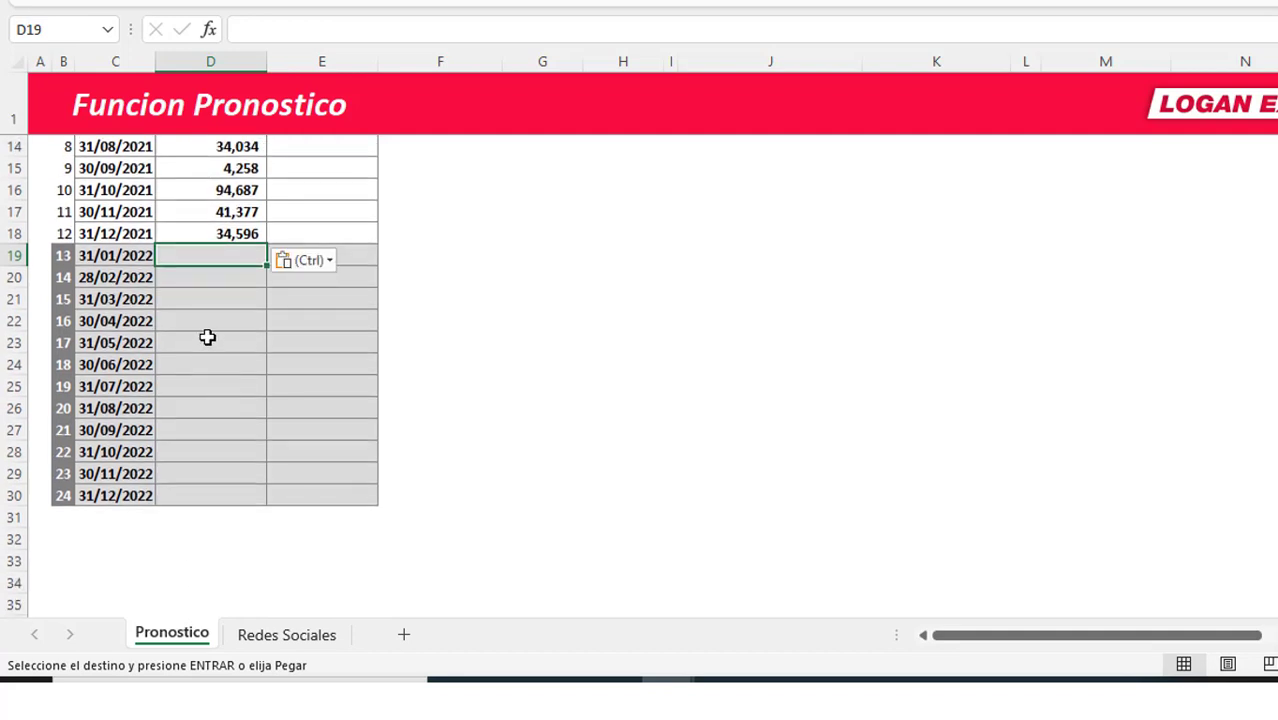
drag(210, 256, 231, 493)
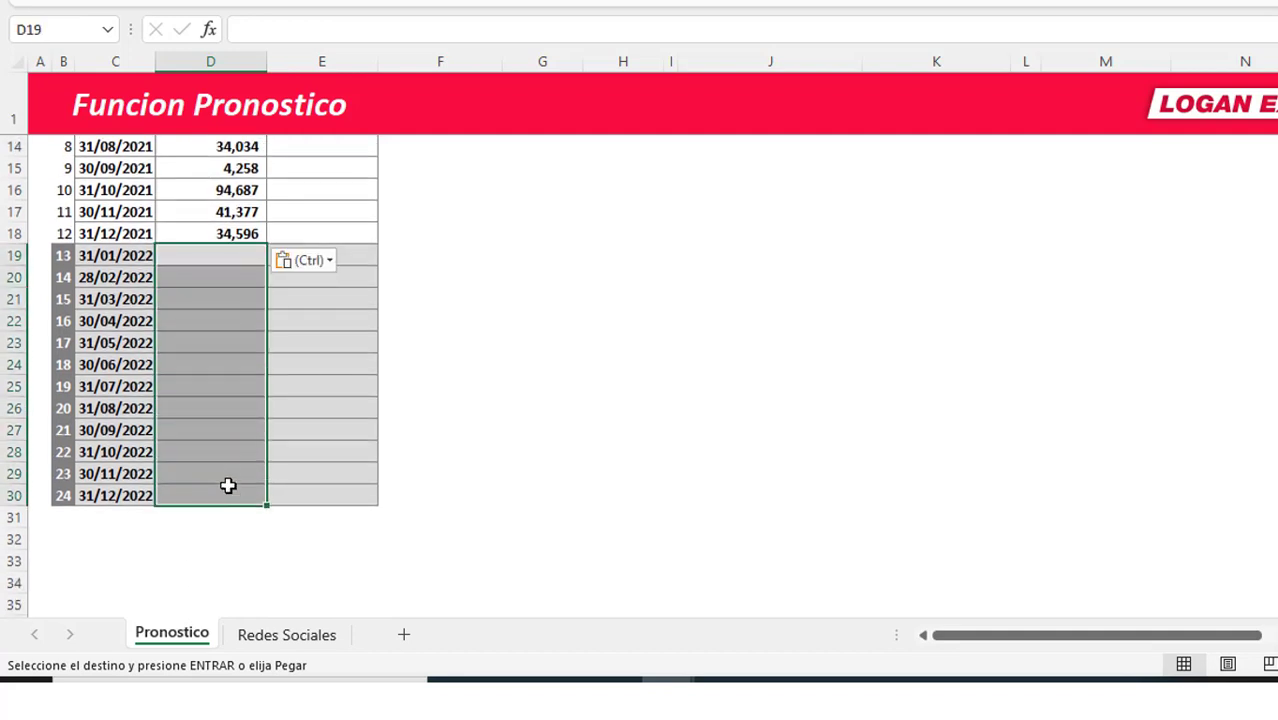
click(210, 386)
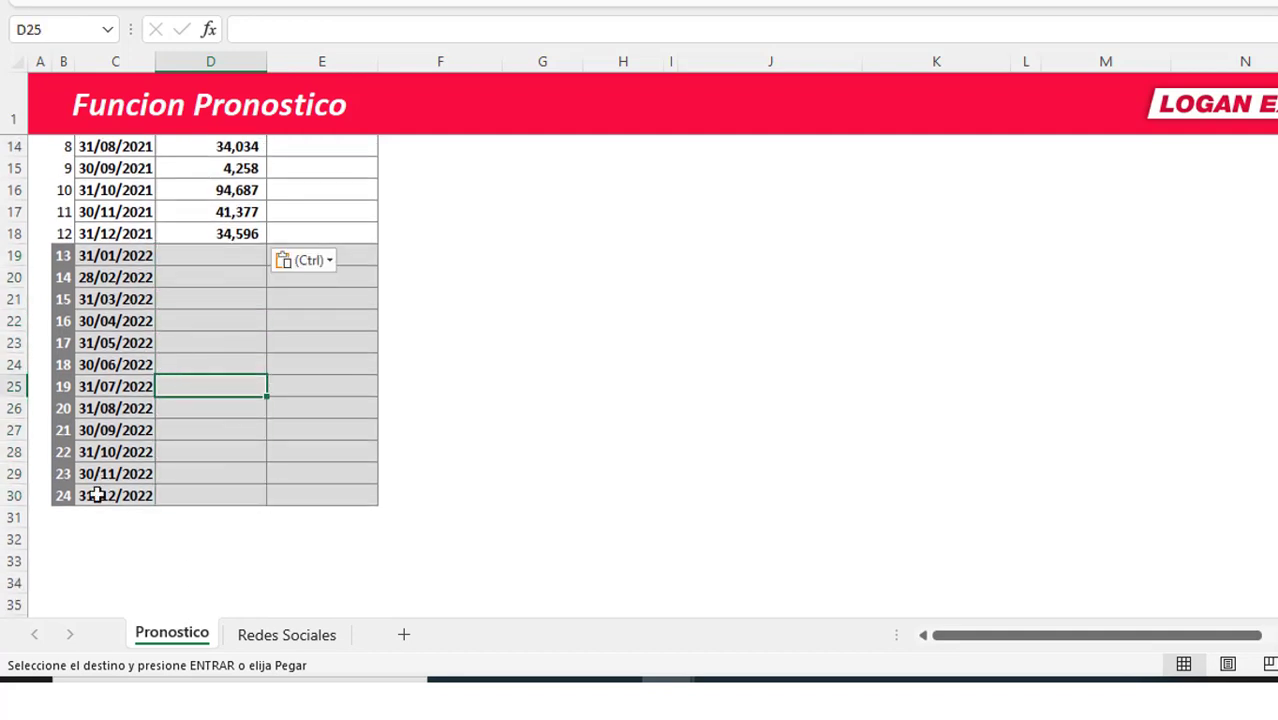
click(63, 495)
click(220, 267)
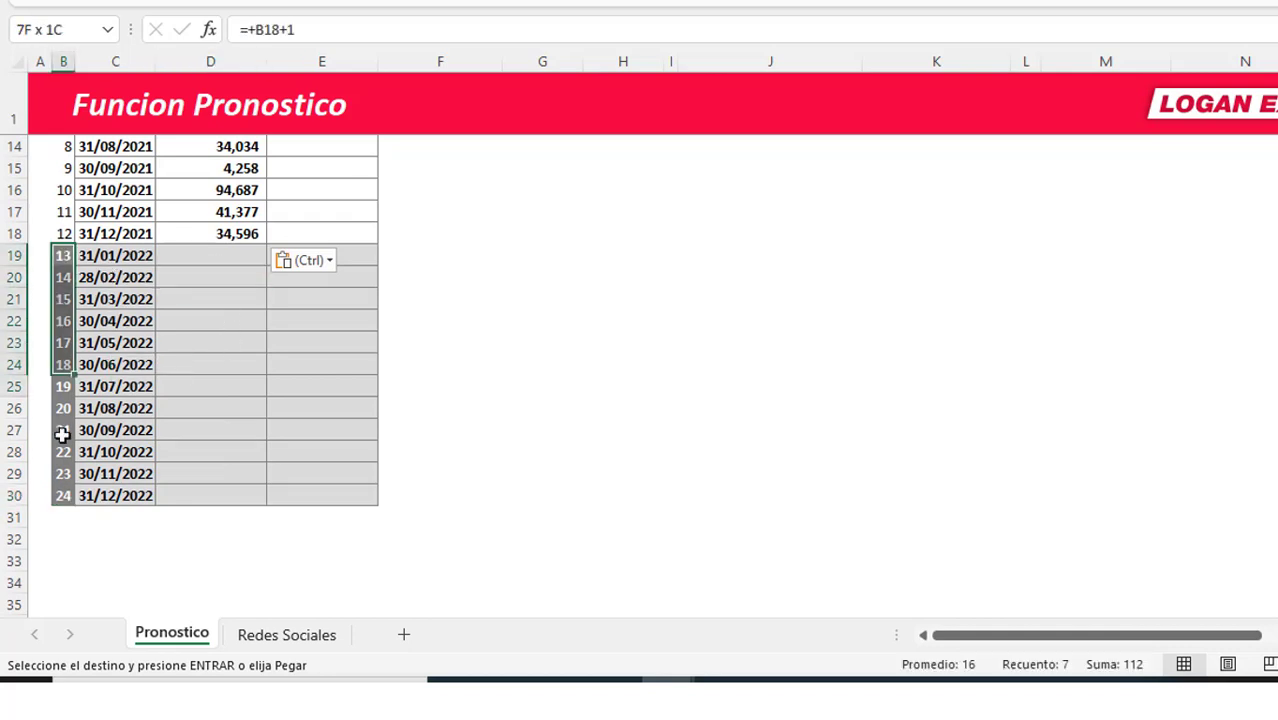
drag(63, 256, 63, 491)
click(243, 326)
scroll(251, 362, up, 3)
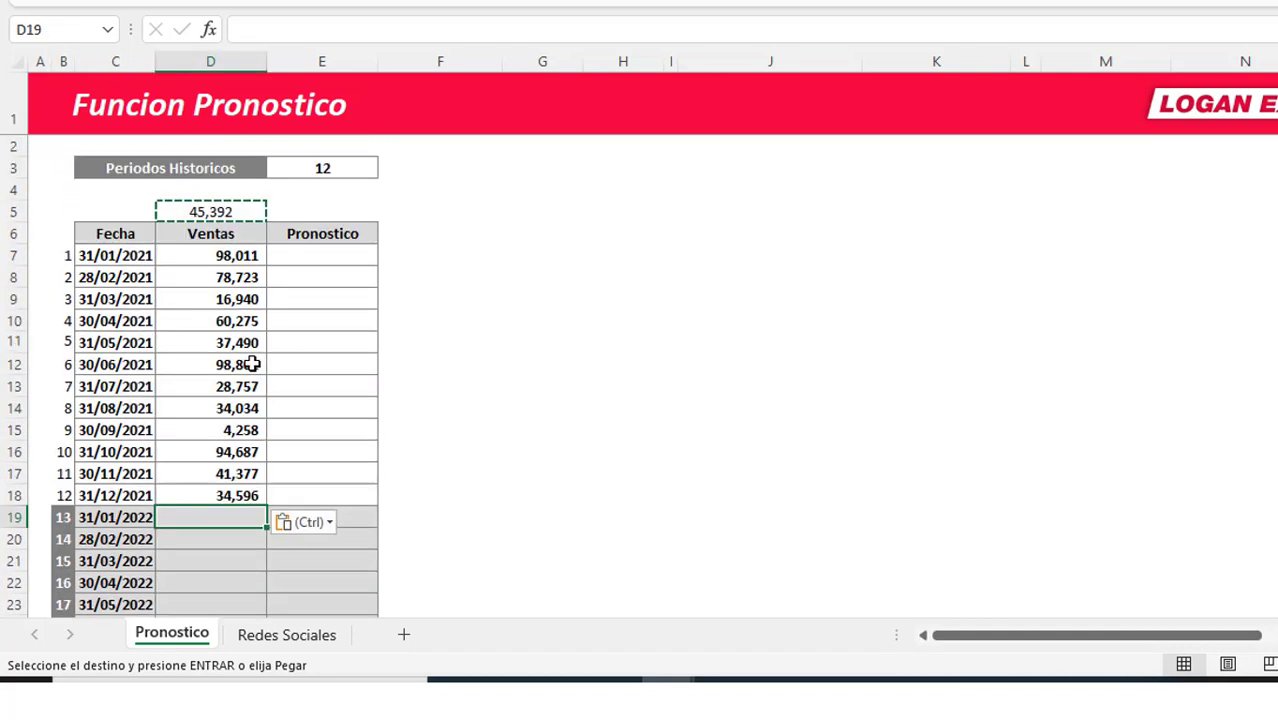
scroll(399, 396, down, 1)
text(=)
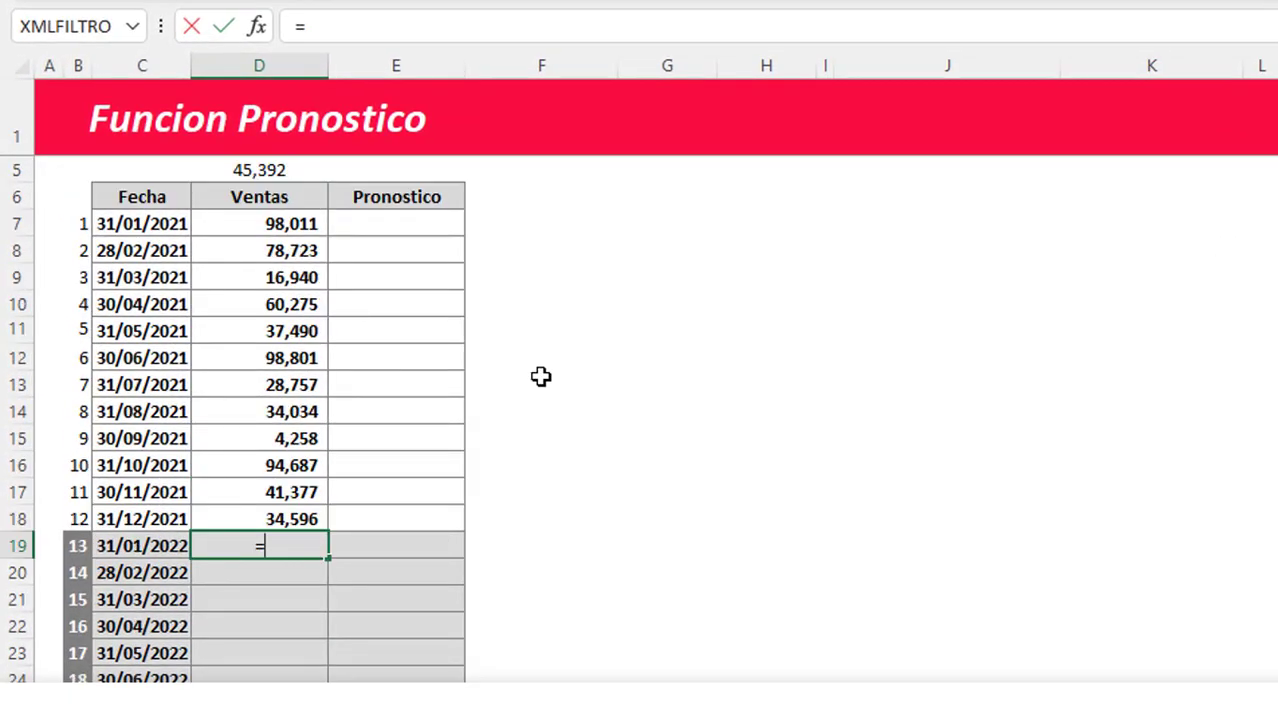
- Enter =PRONOSTICO( in D19 and set its X argument to B19
text(pro)
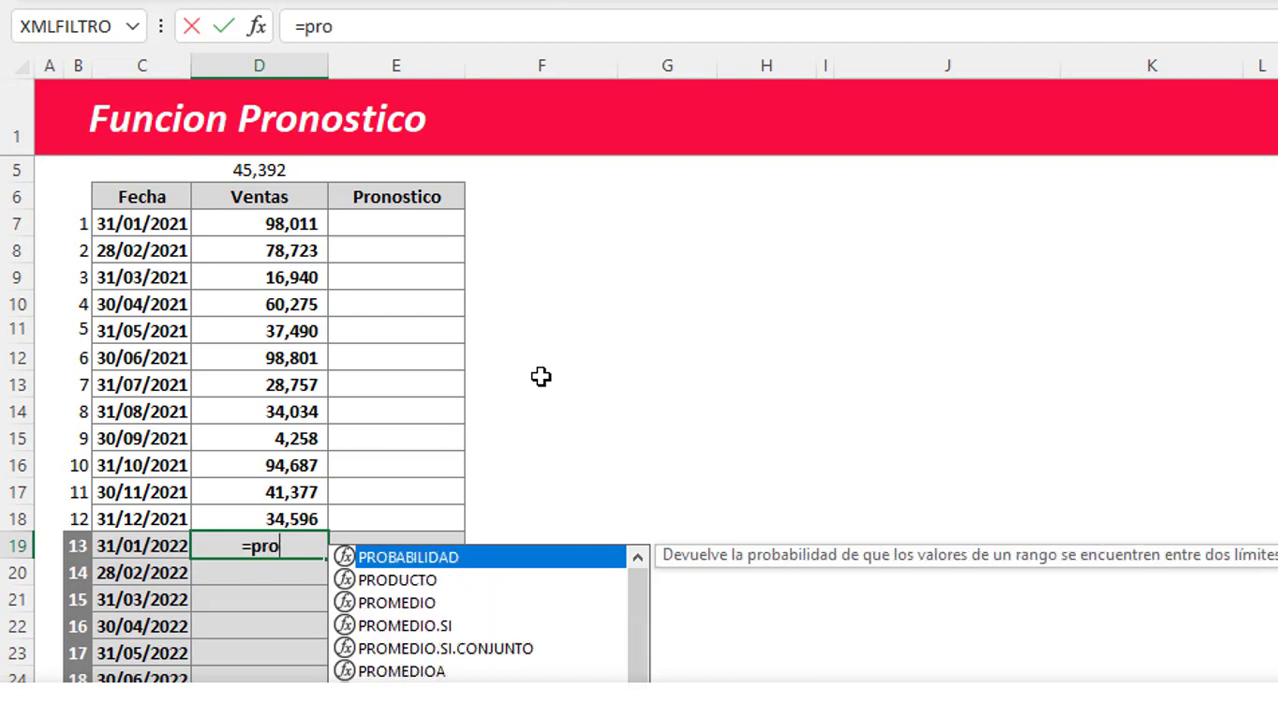
text(nos)
text(tico()
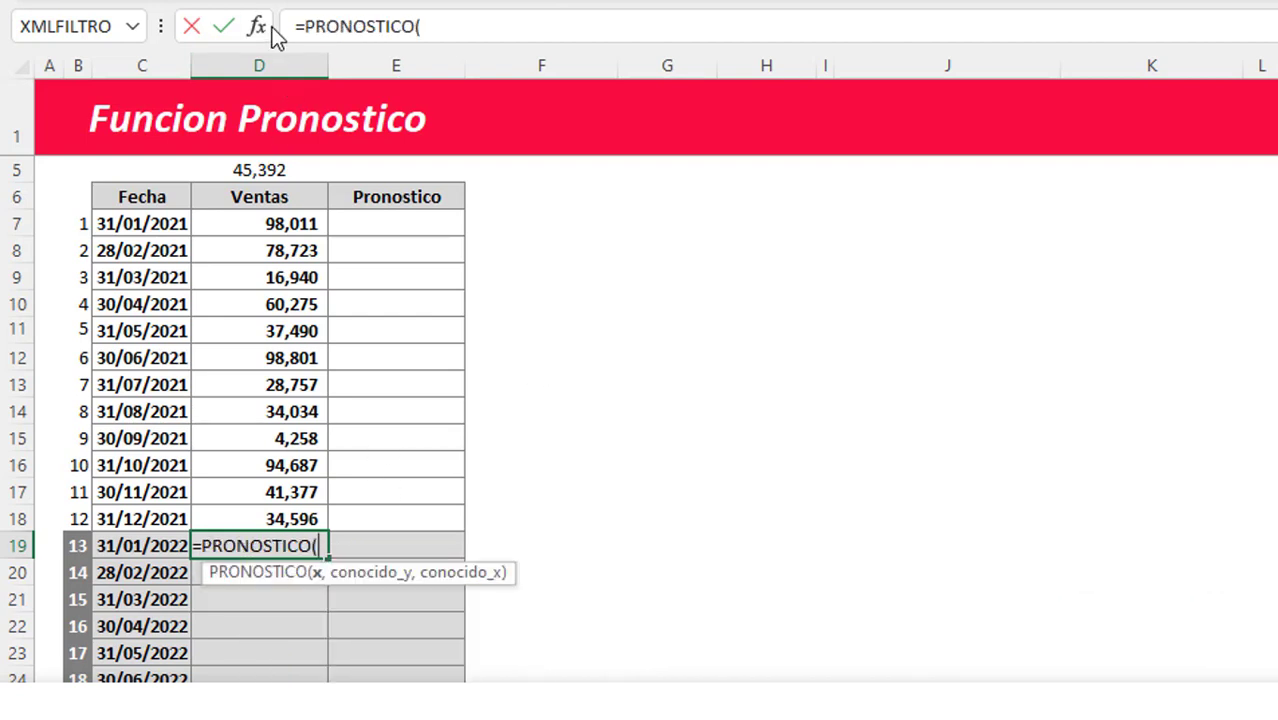
click(257, 26)
scroll(358, 467, down, 3)
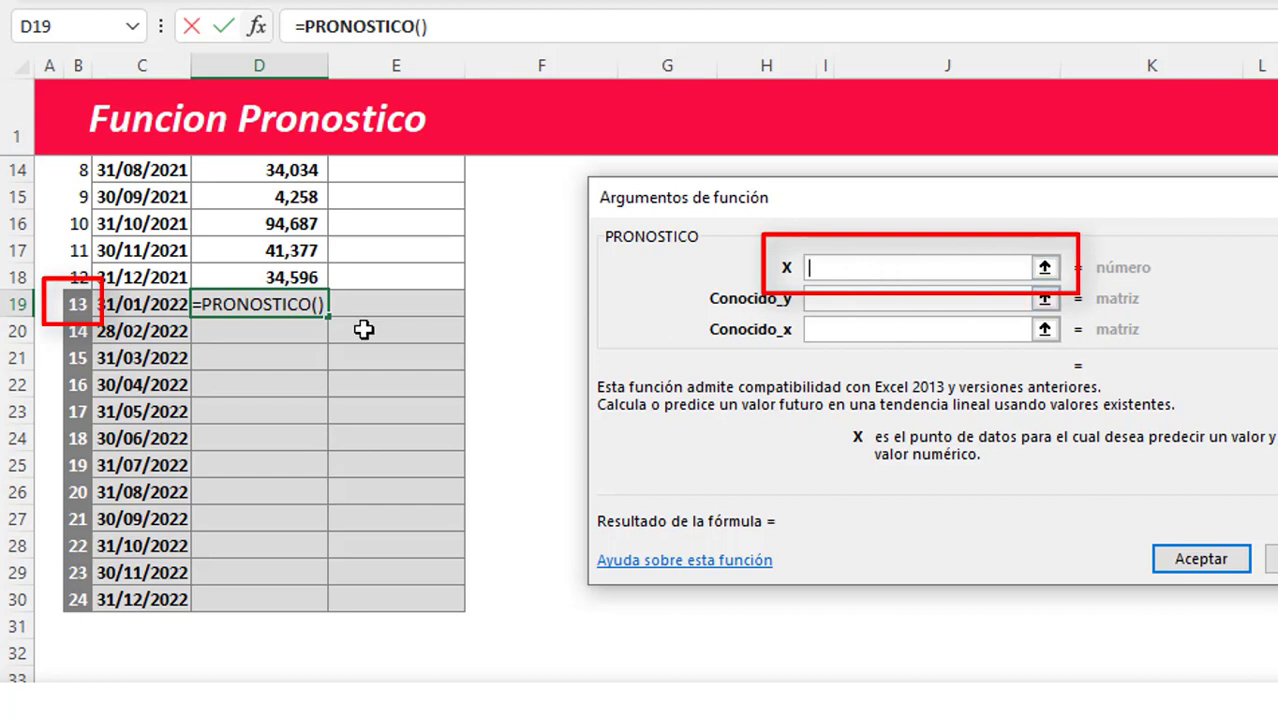
click(84, 305)
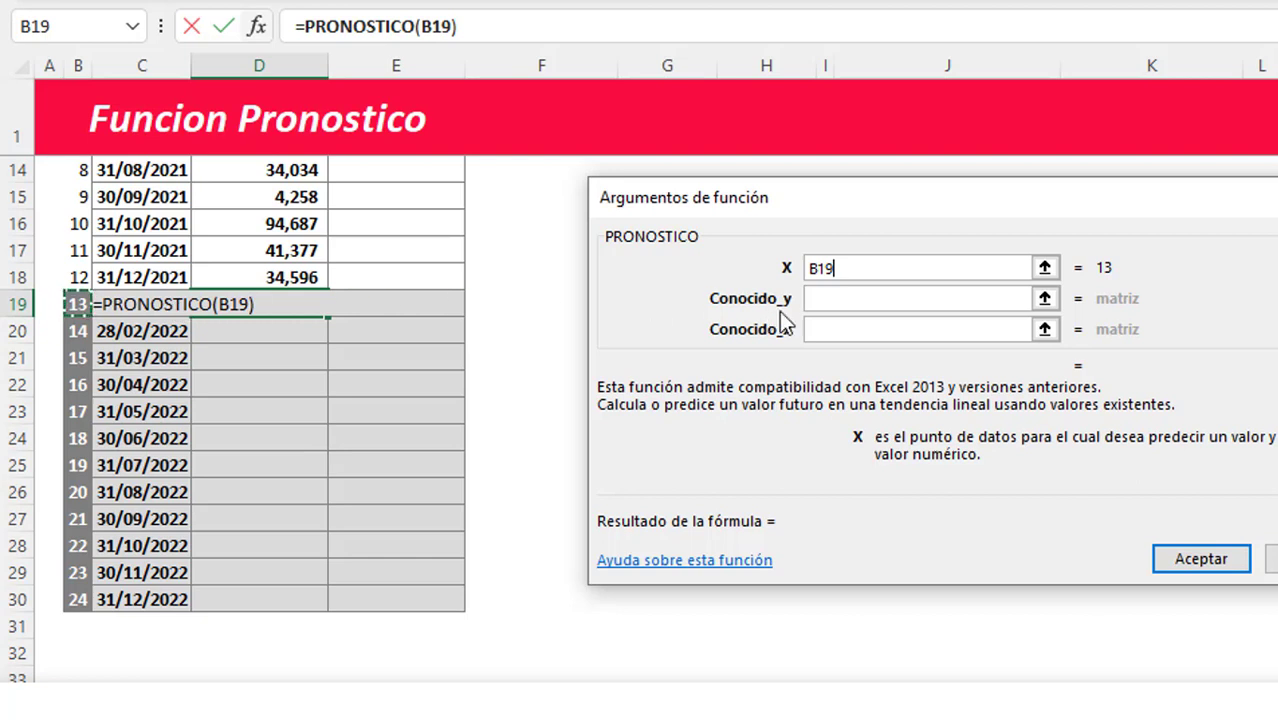
- Set Conocido_y to $D$7:$D$18 and Conocido_x to $B$7:$B$18, confirming a 53,236 forecast
click(864, 297)
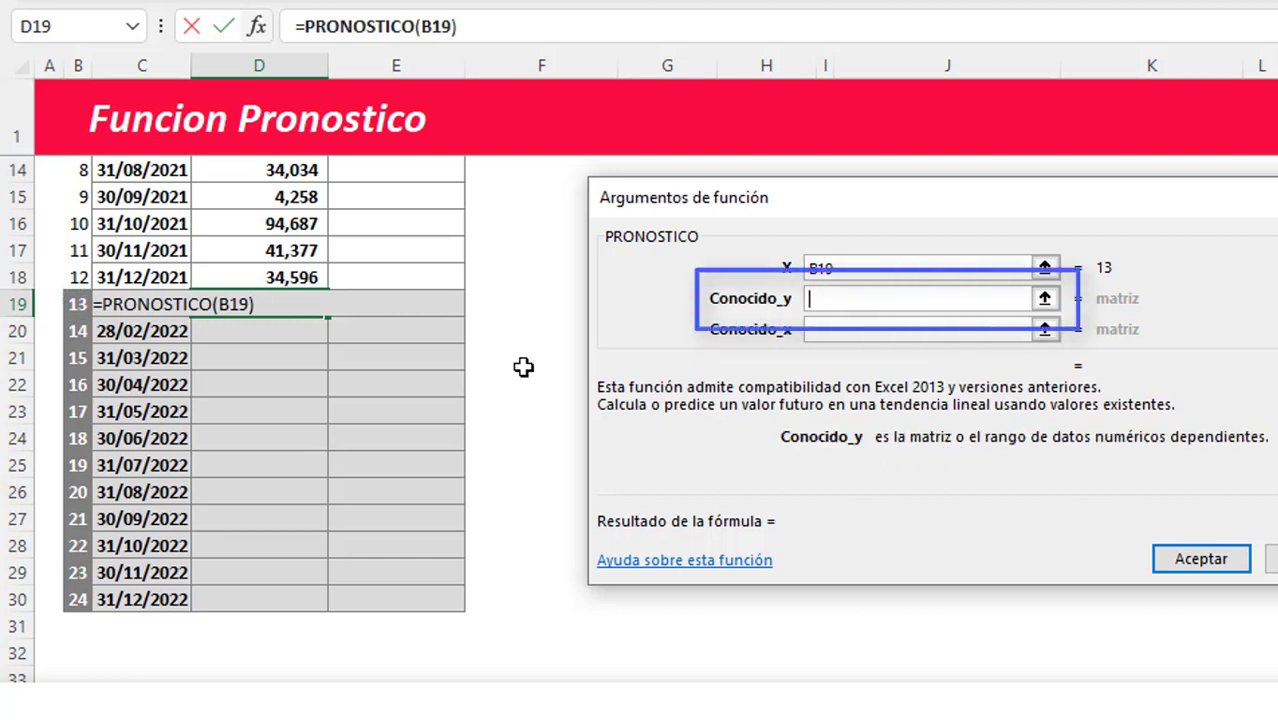
drag(299, 278, 297, 120)
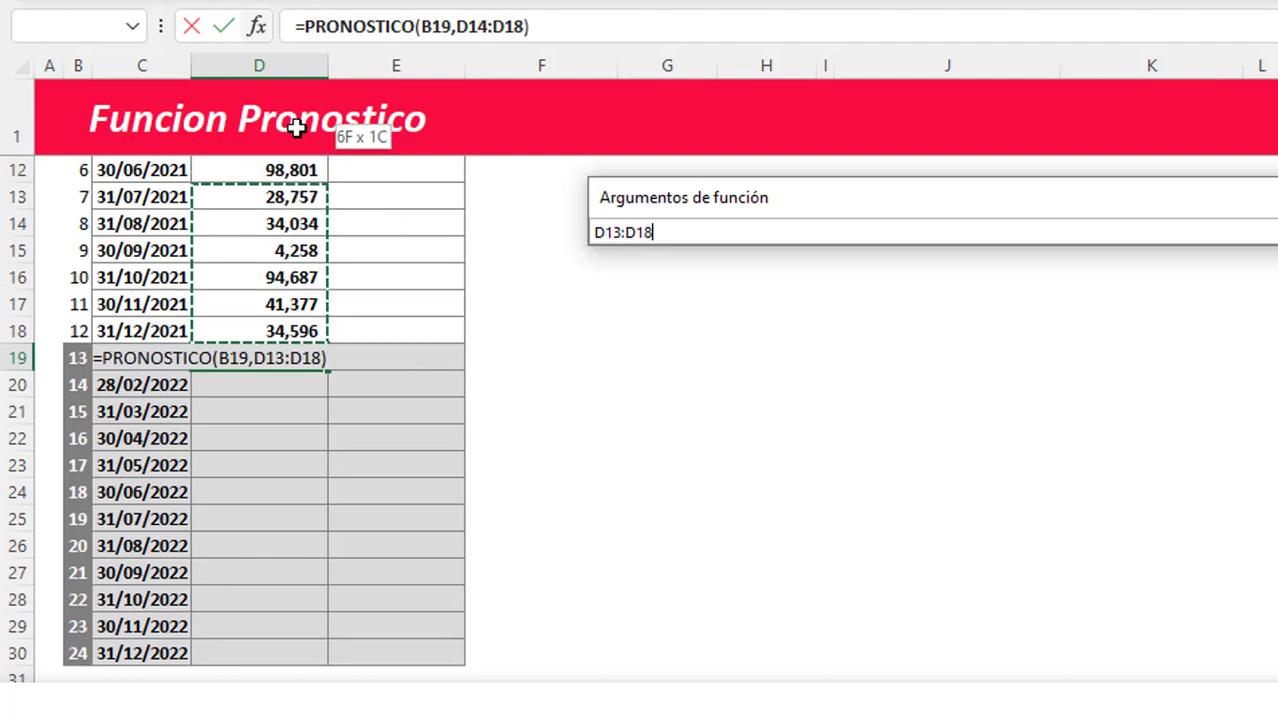
drag(297, 120, 288, 251)
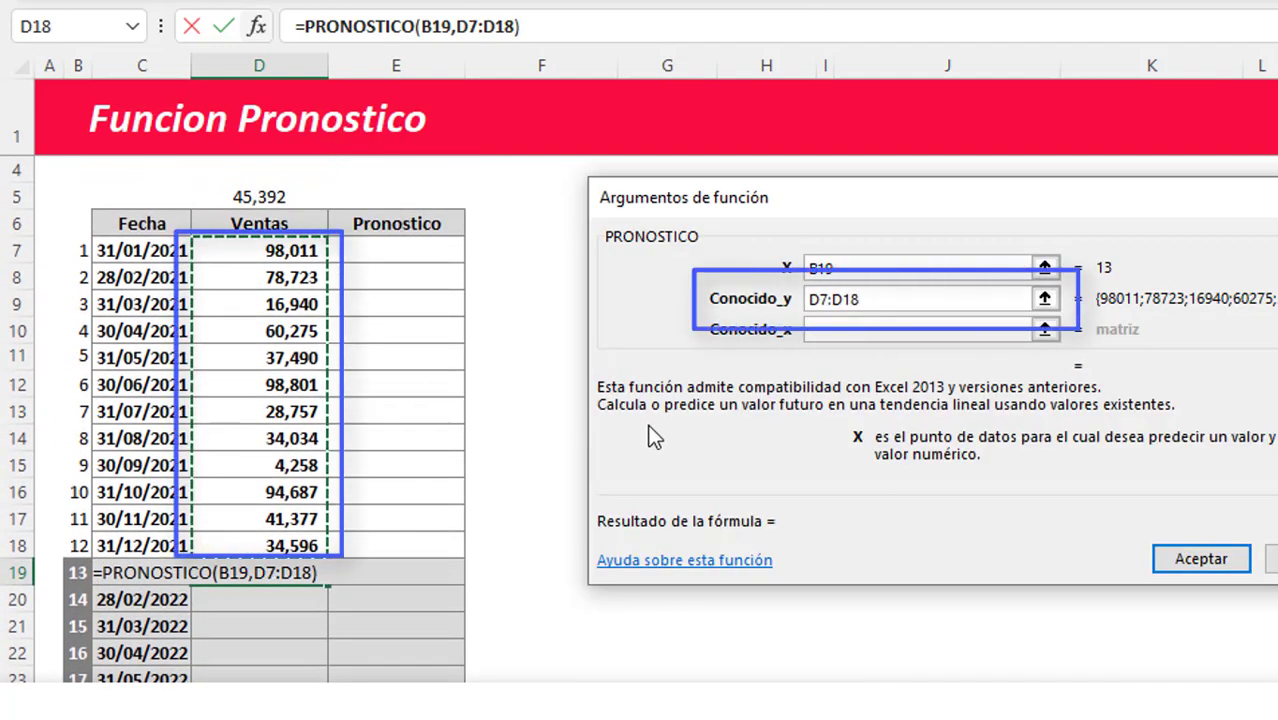
key(F4)
click(878, 329)
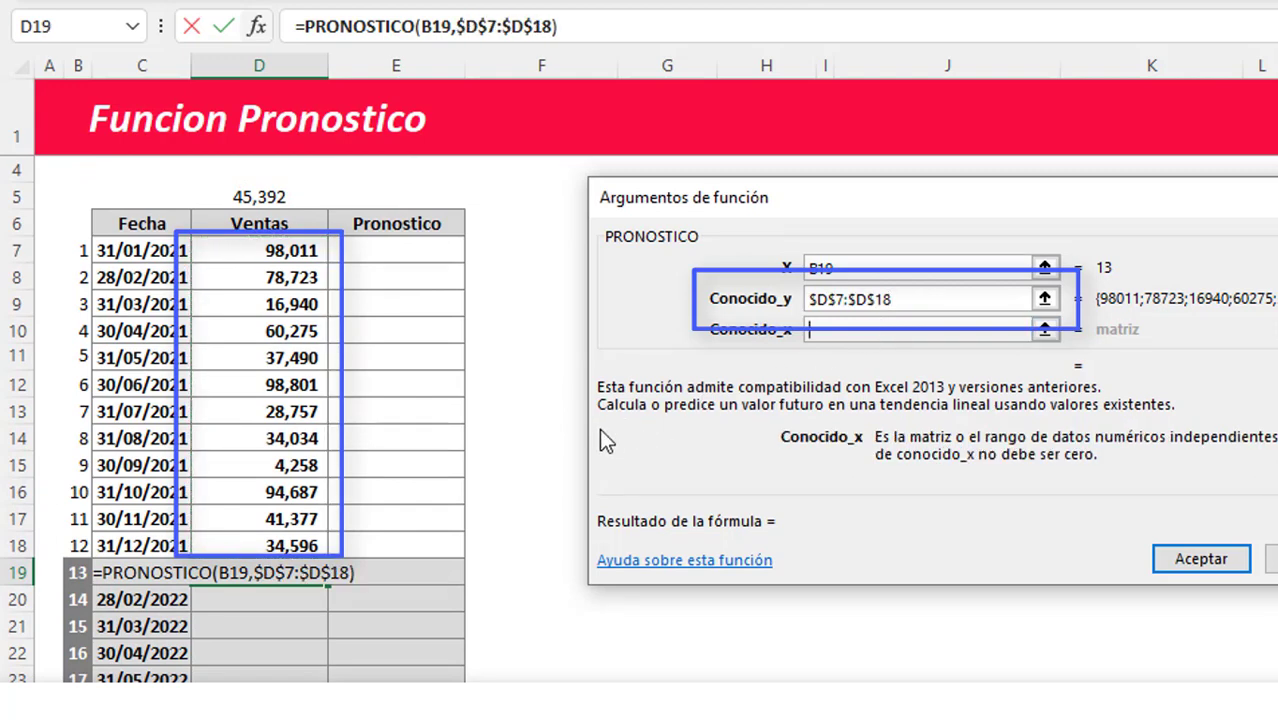
scroll(598, 430, down, 1)
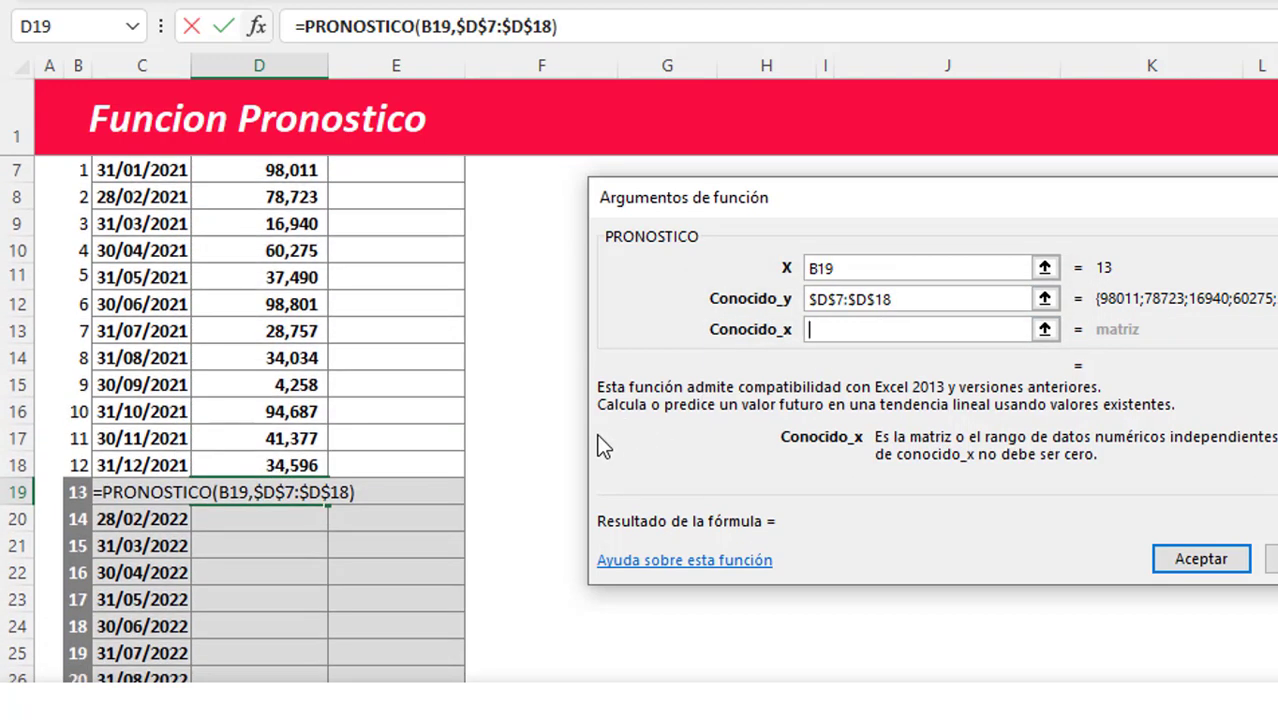
scroll(430, 520, up, 1)
drag(76, 258, 78, 545)
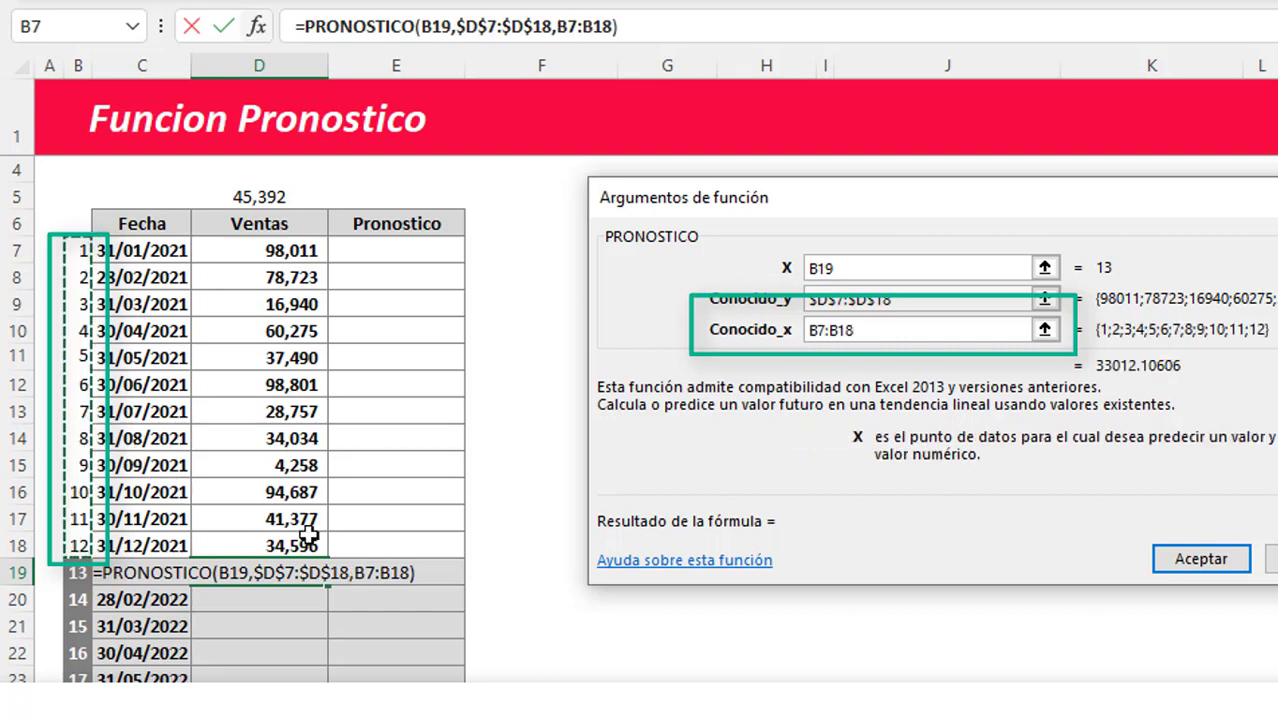
key(F4)
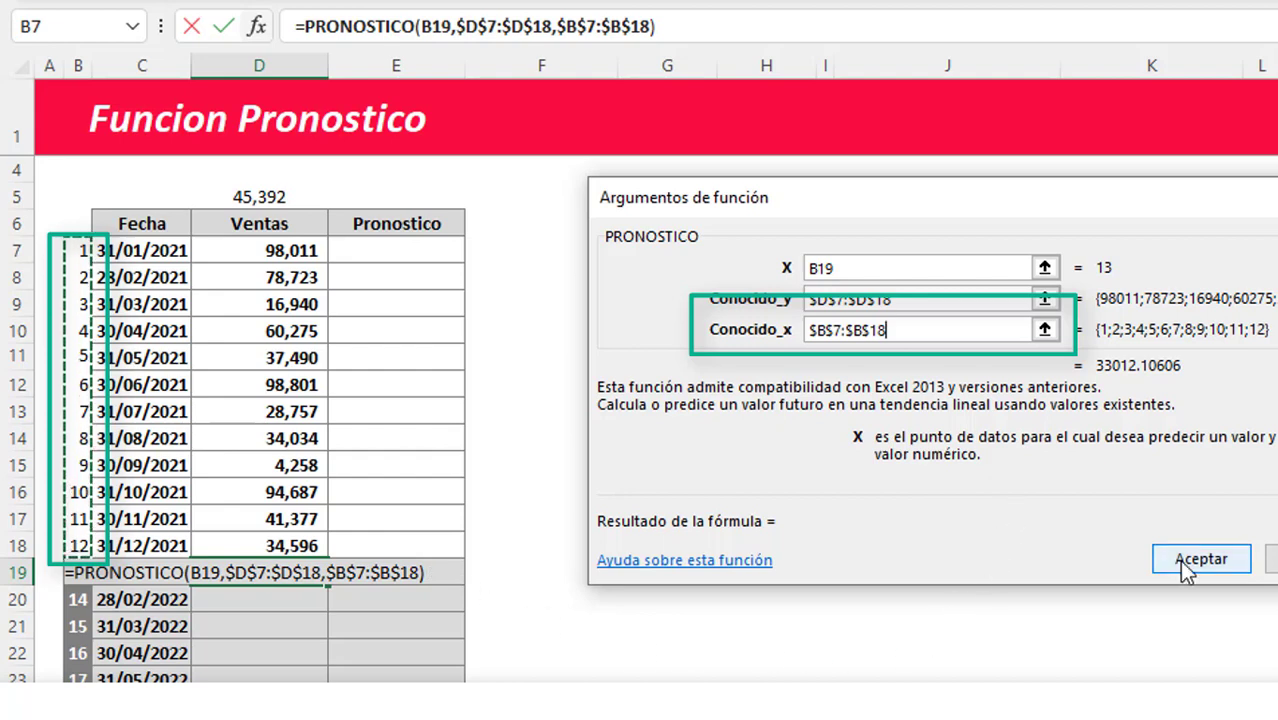
click(1192, 563)
scroll(437, 626, down, 2)
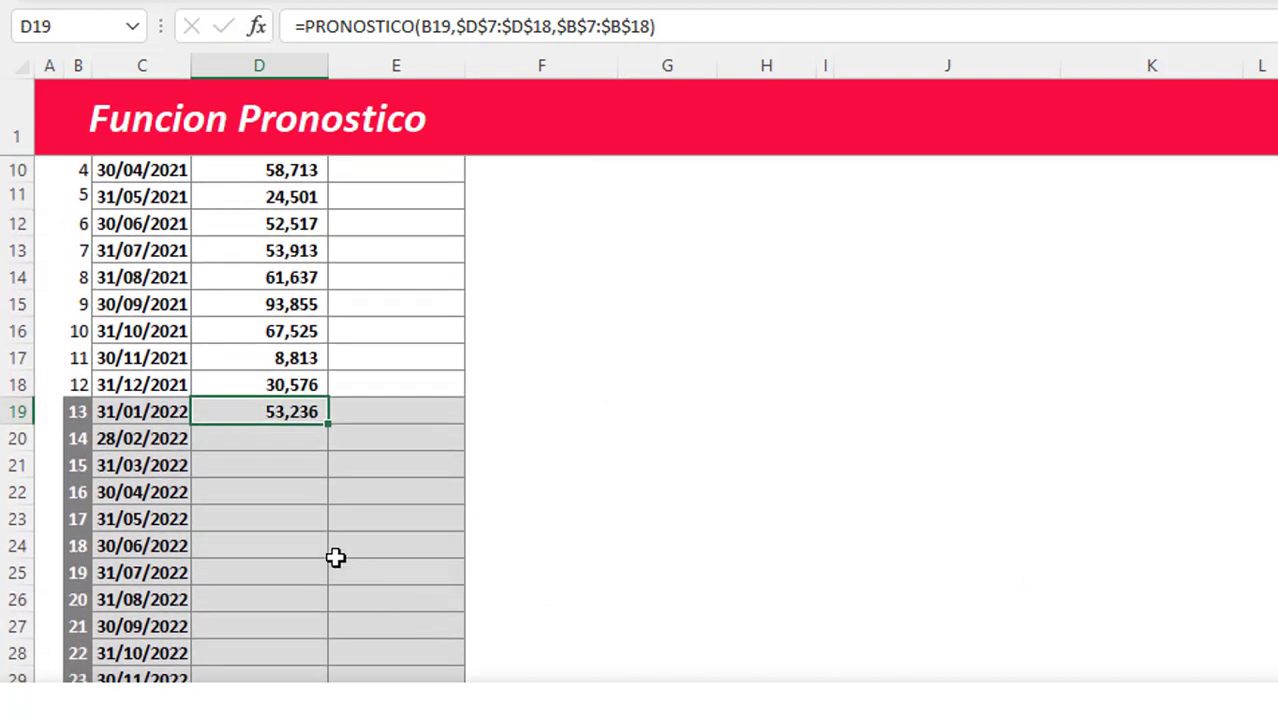
- Fill the PRONOSTICO formula from D19 down to D30 and check the copies in D20 and D21
scroll(289, 374, down, 1)
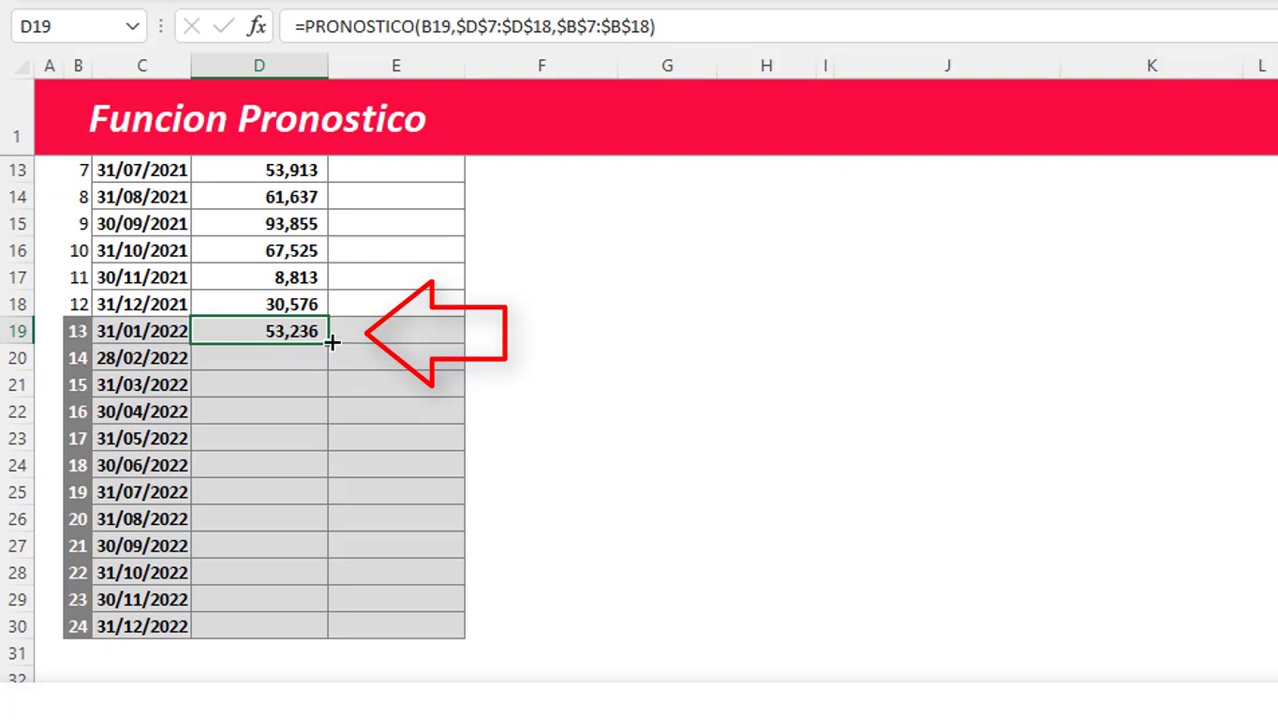
drag(331, 348, 317, 628)
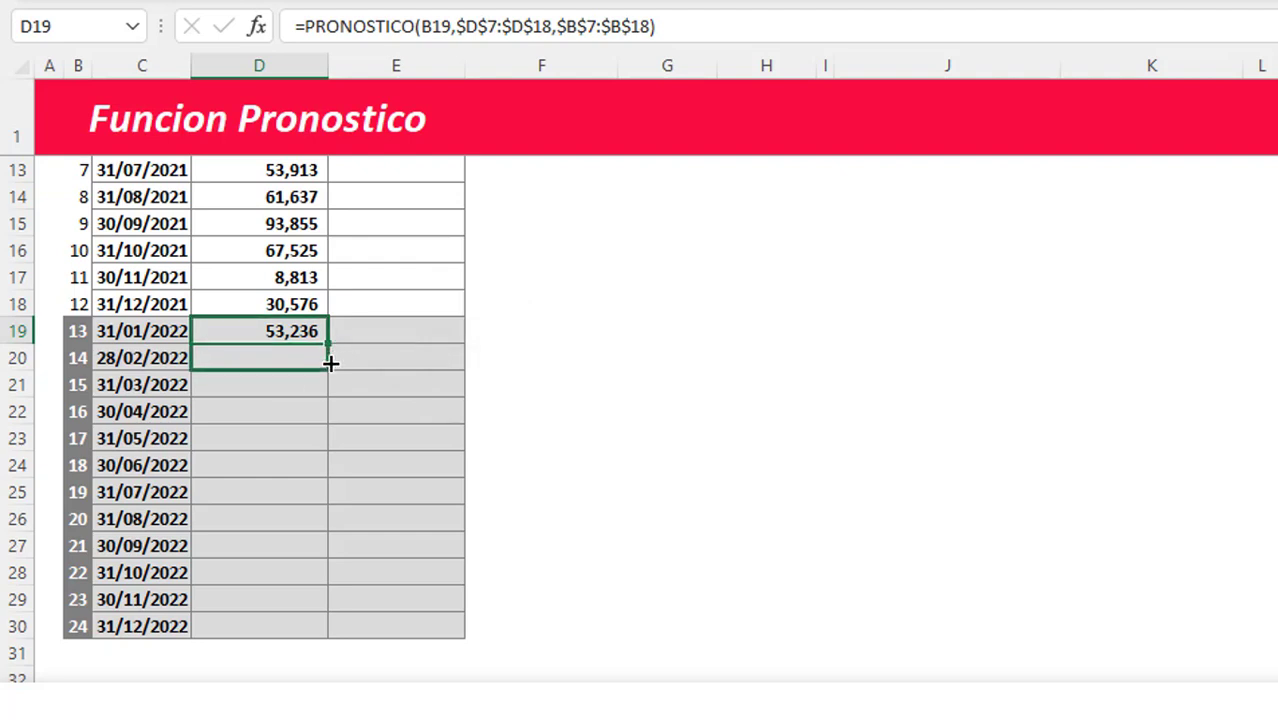
click(285, 460)
click(285, 385)
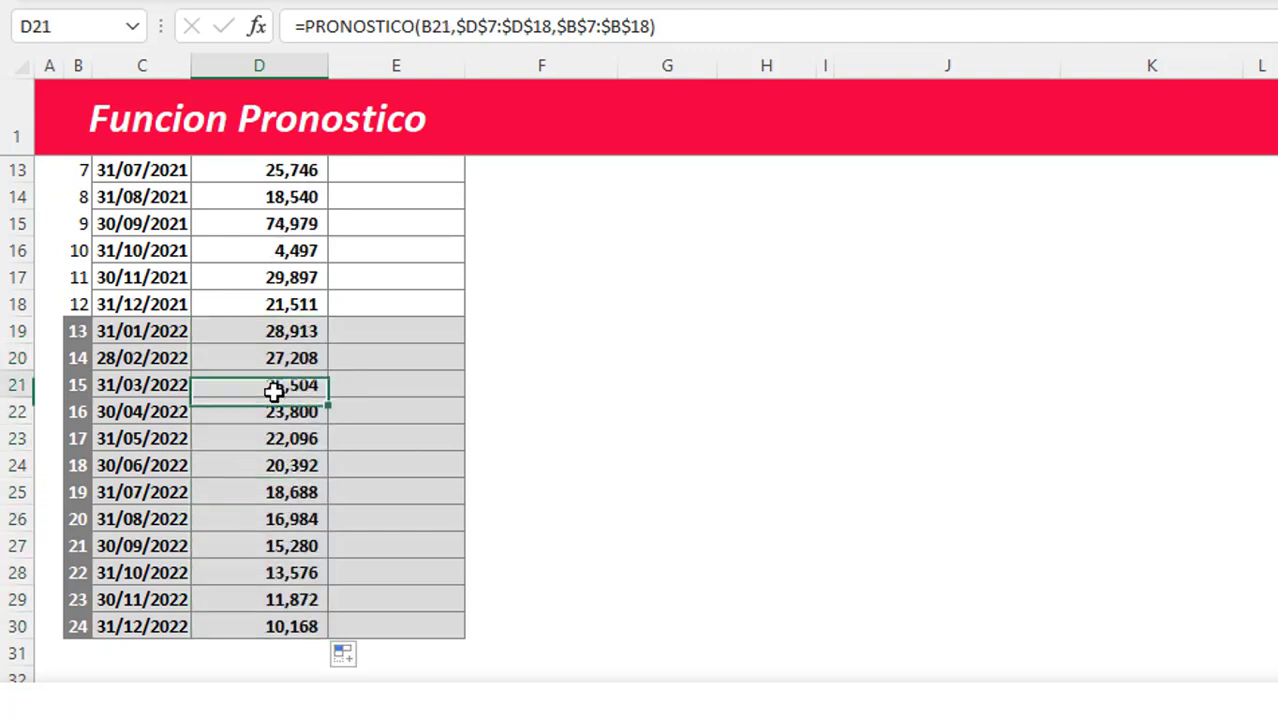
click(285, 360)
- Review the random-number formulas in the historical sales cells D7:D18
scroll(285, 350, up, 1)
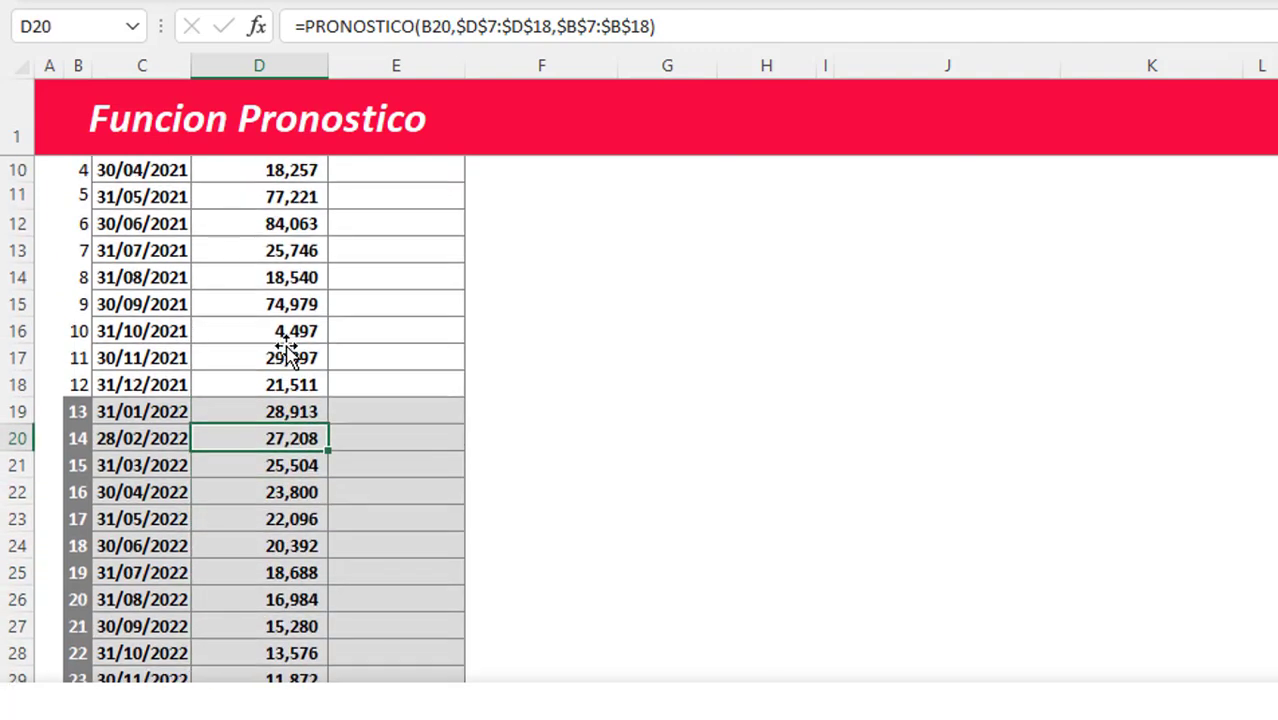
scroll(285, 345, up, 2)
drag(282, 248, 305, 545)
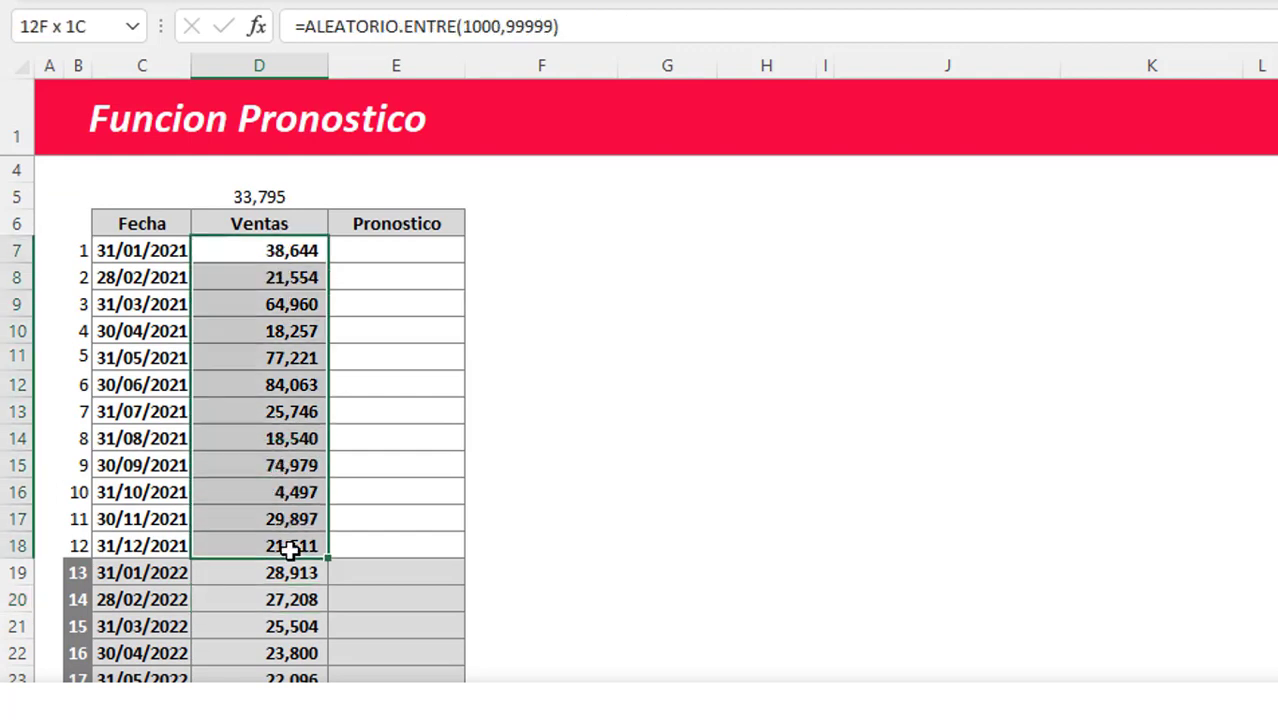
click(298, 256)
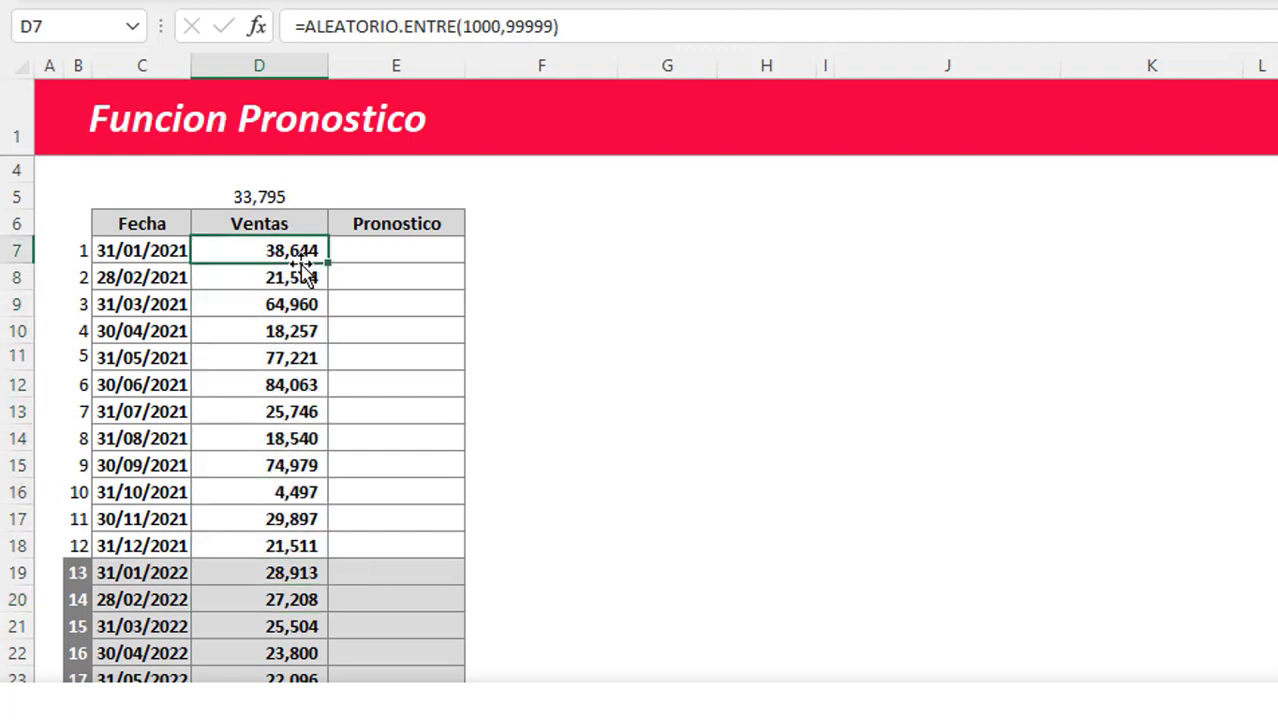
click(290, 311)
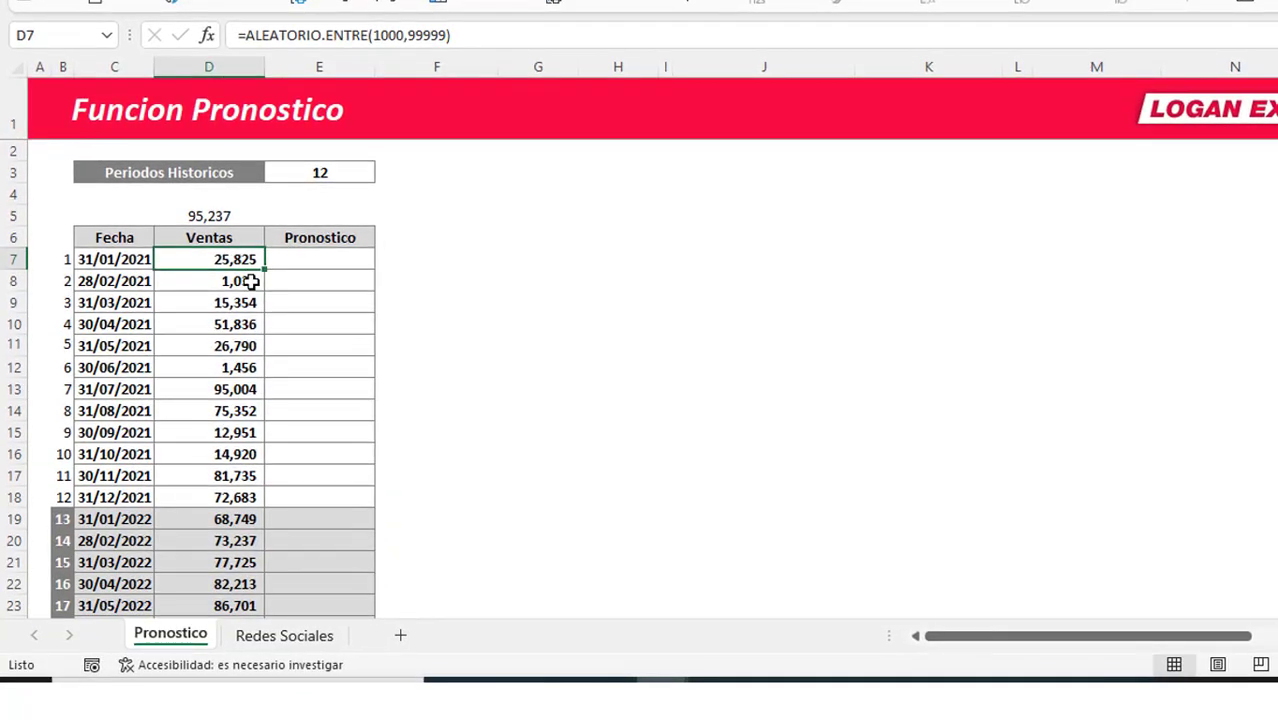
- Insert a clustered column chart of the Ventas header and values D6:D30
drag(242, 237, 225, 660)
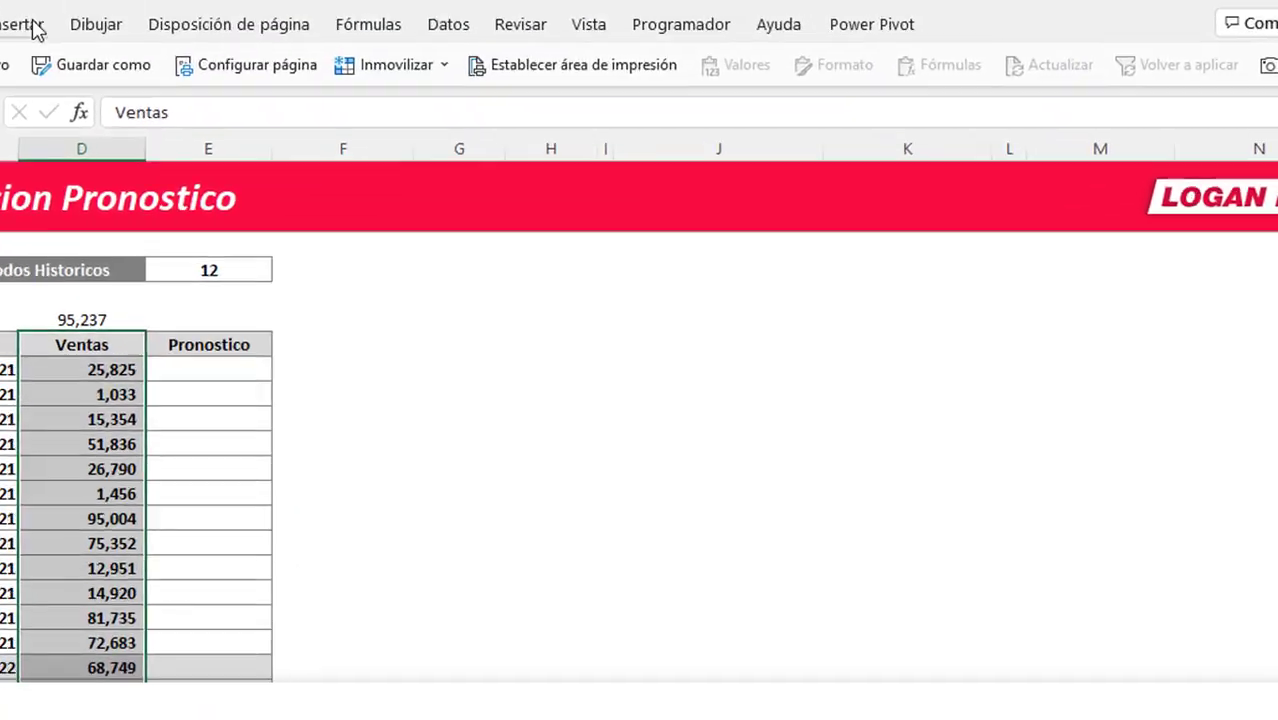
click(35, 26)
click(475, 62)
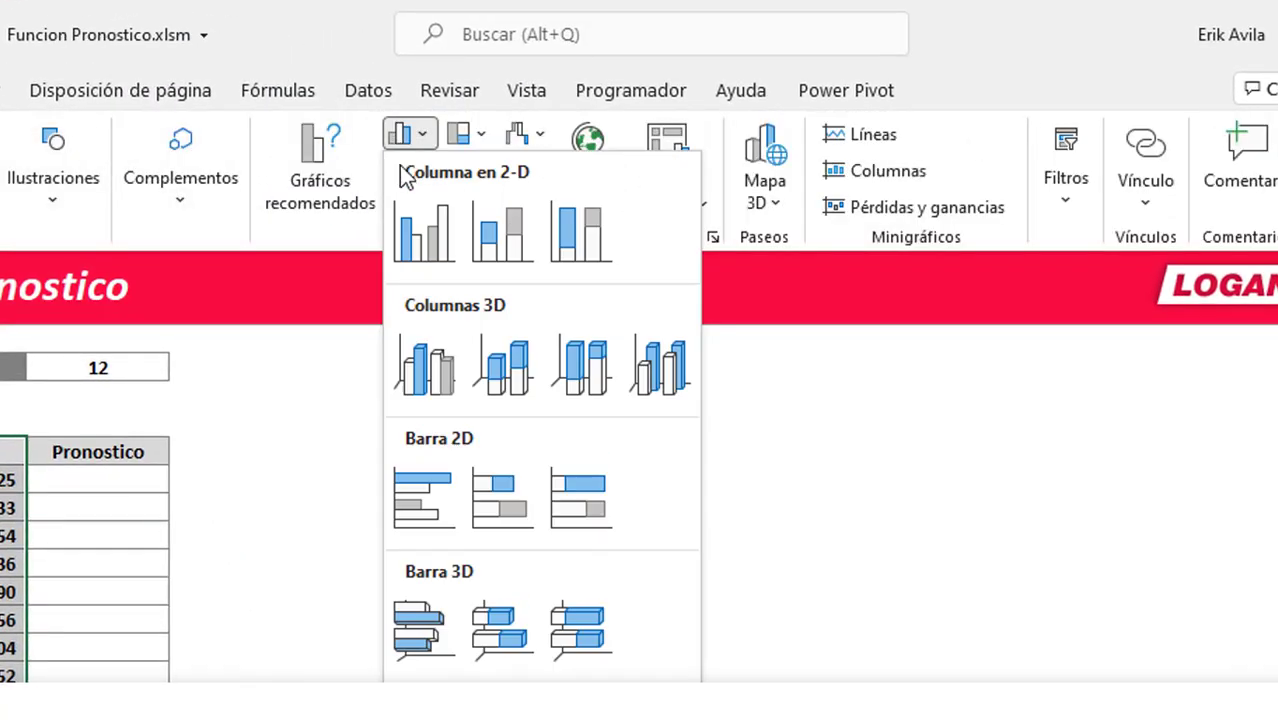
click(418, 228)
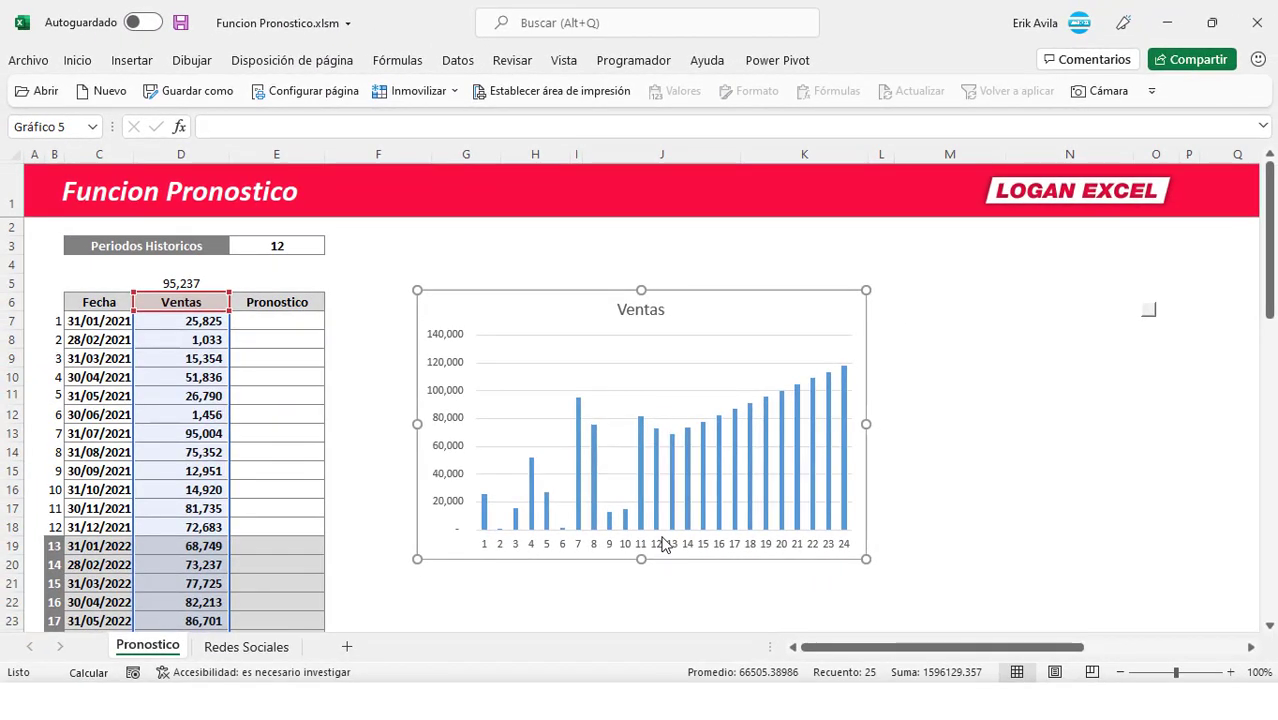
- Set the chart's horizontal axis labels to the Fecha dates C7:C30
right_click(662, 492)
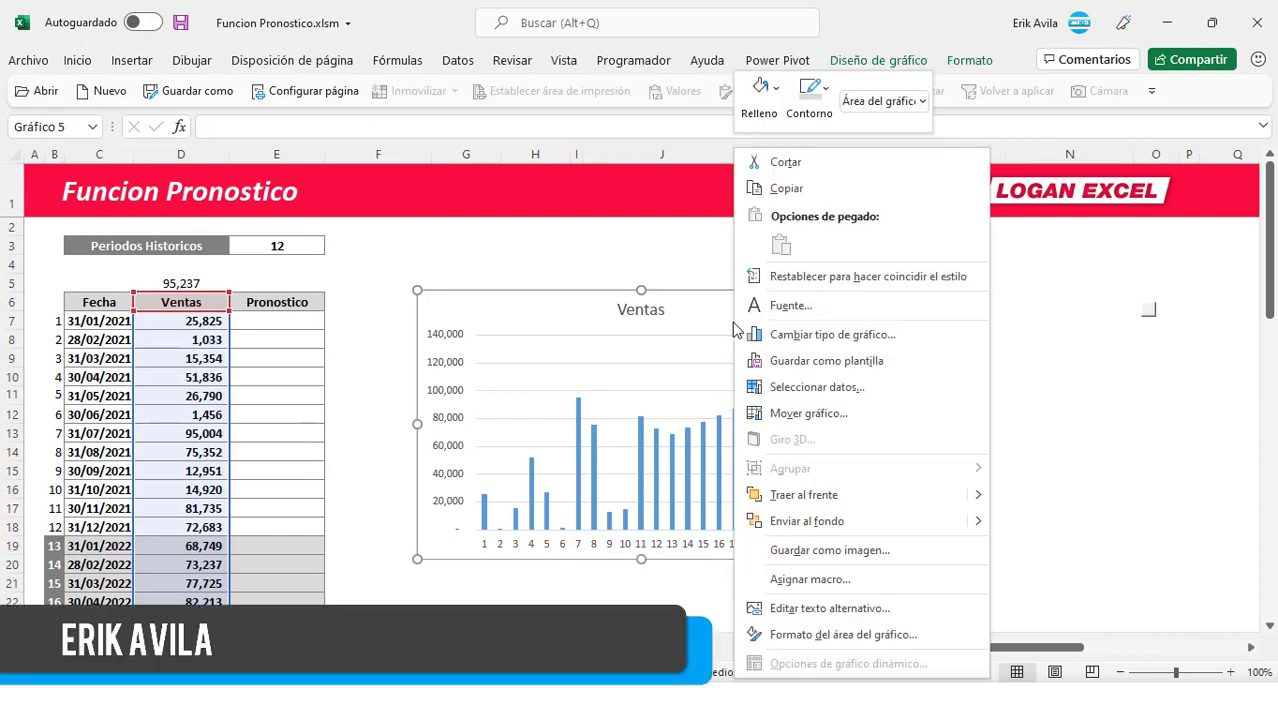
click(775, 389)
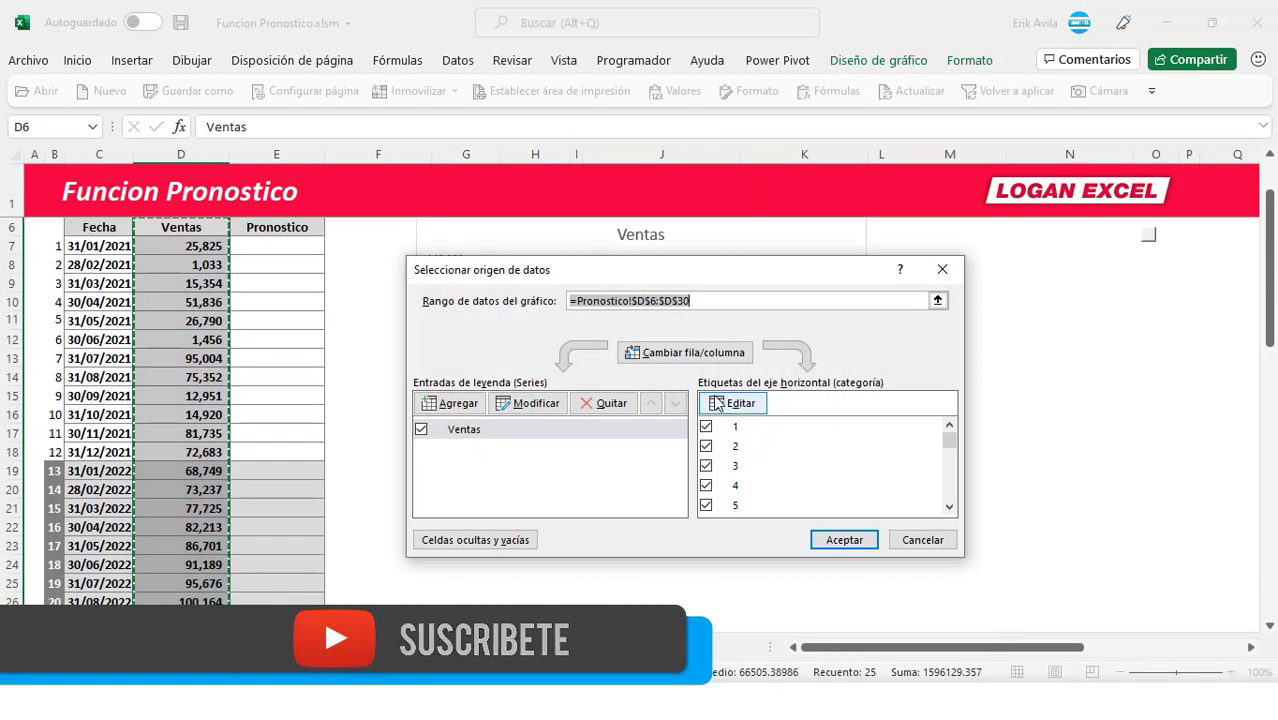
click(740, 404)
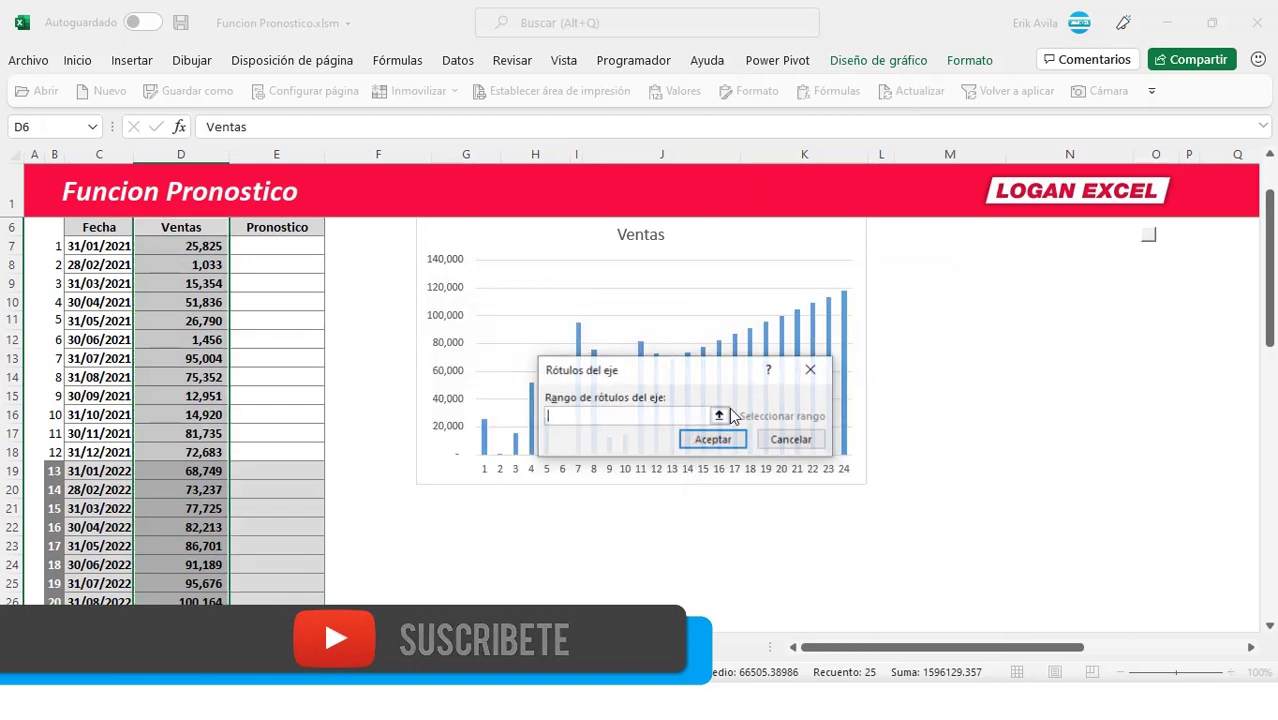
drag(97, 246, 99, 610)
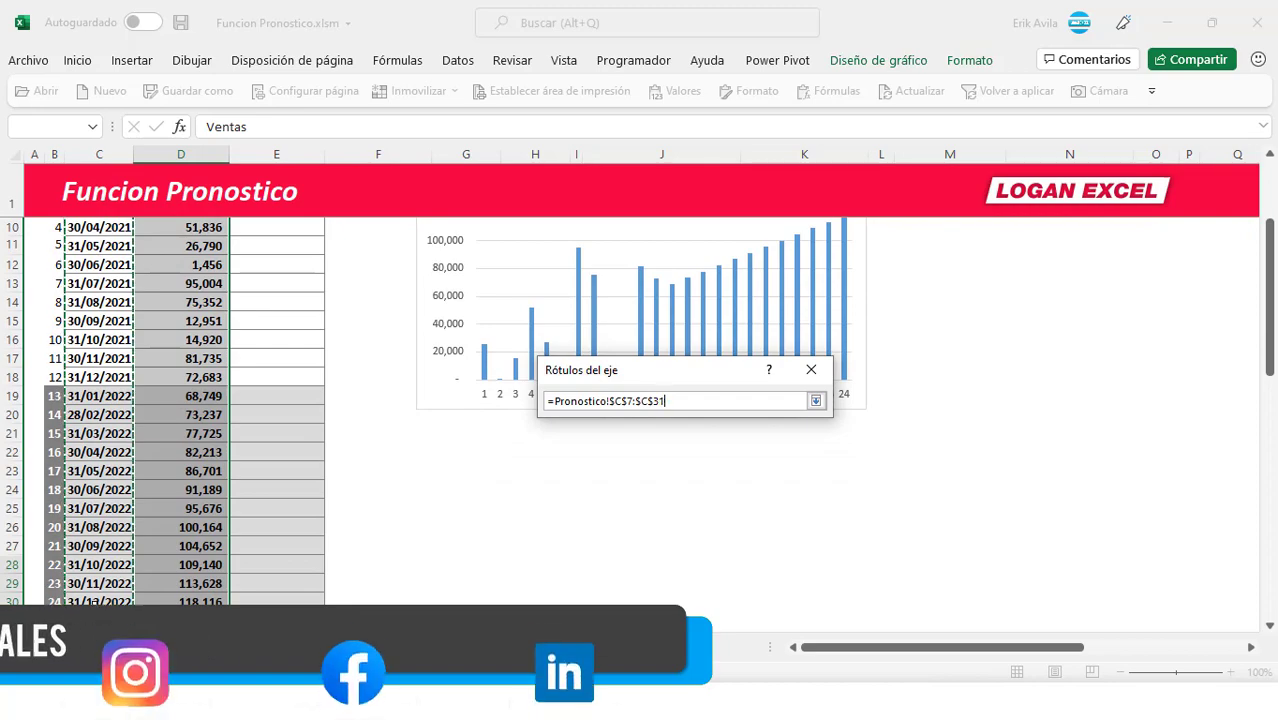
key(Return)
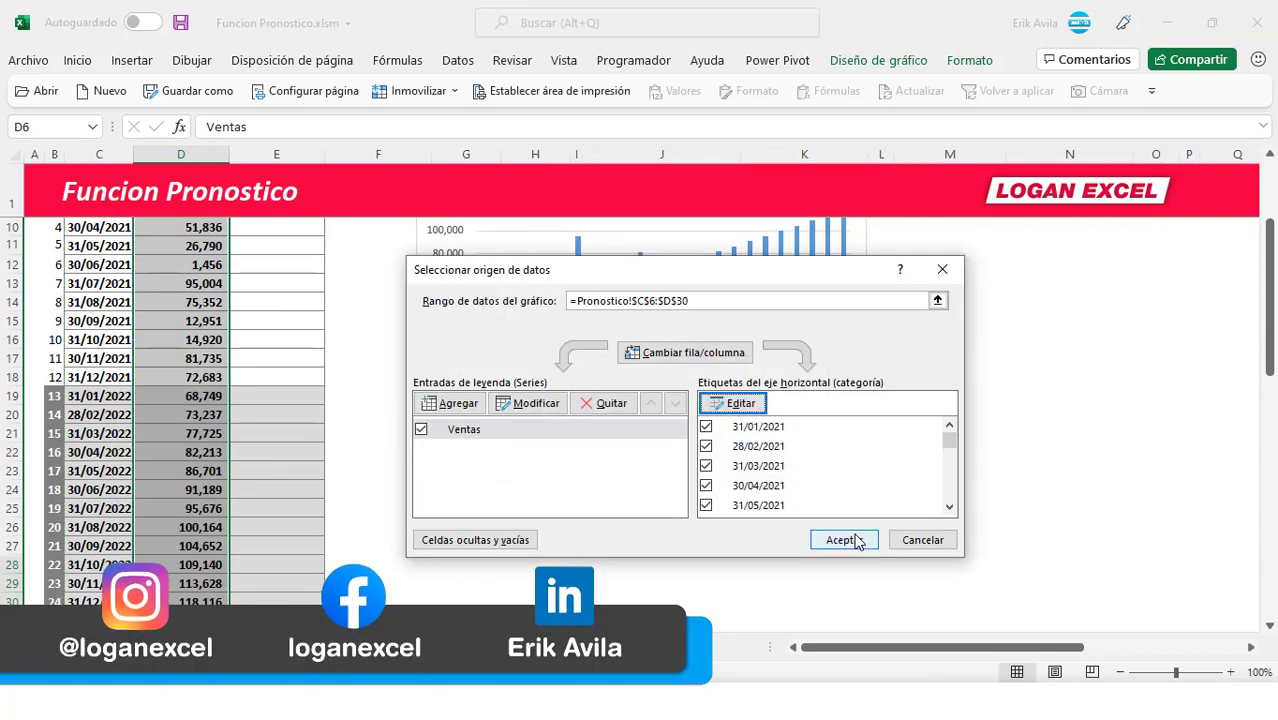
click(844, 540)
- Give the date axis the number format code mm aa so labels read like 01 21
double_click(560, 535)
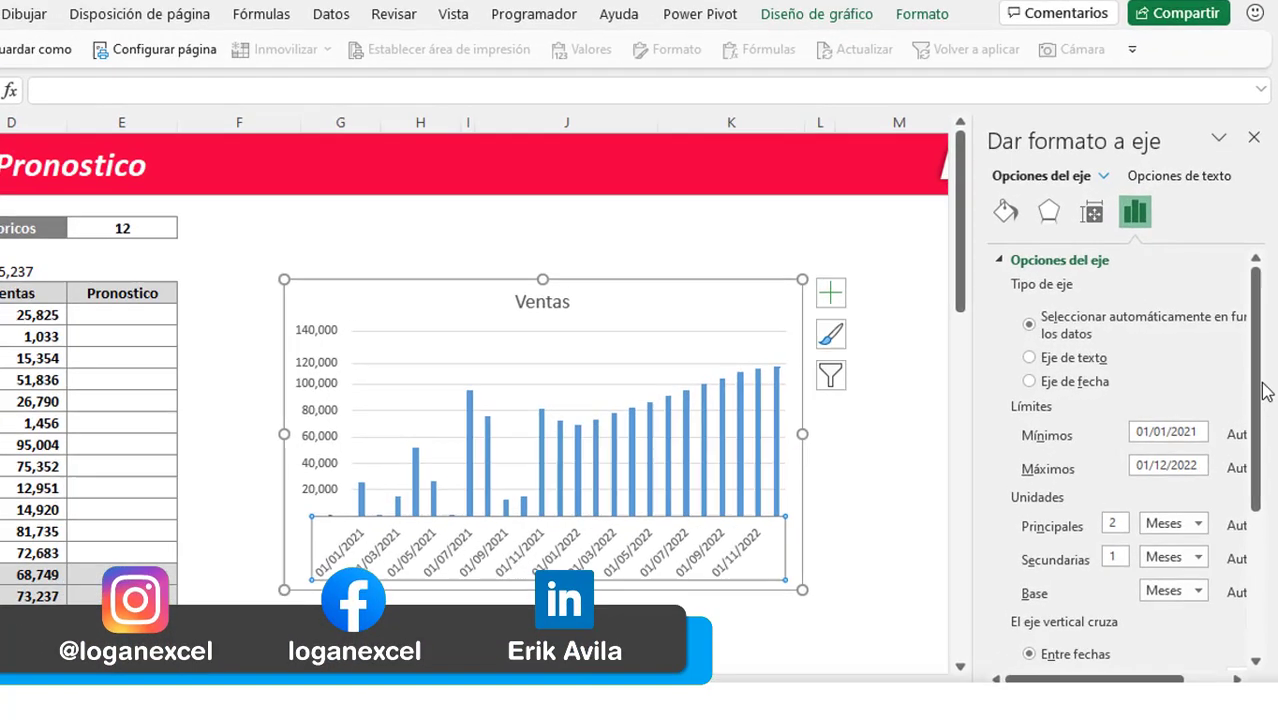
scroll(1269, 476, down, 3)
scroll(1262, 500, down, 2)
click(1020, 677)
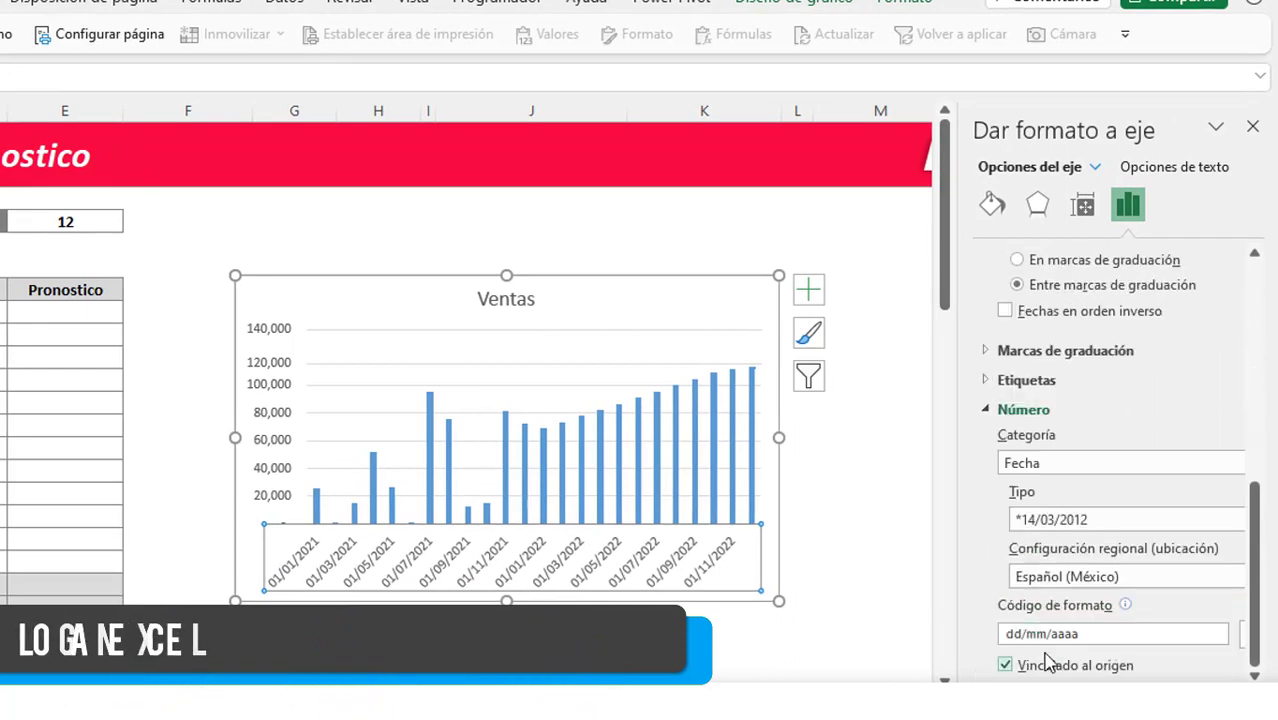
drag(1080, 633, 966, 640)
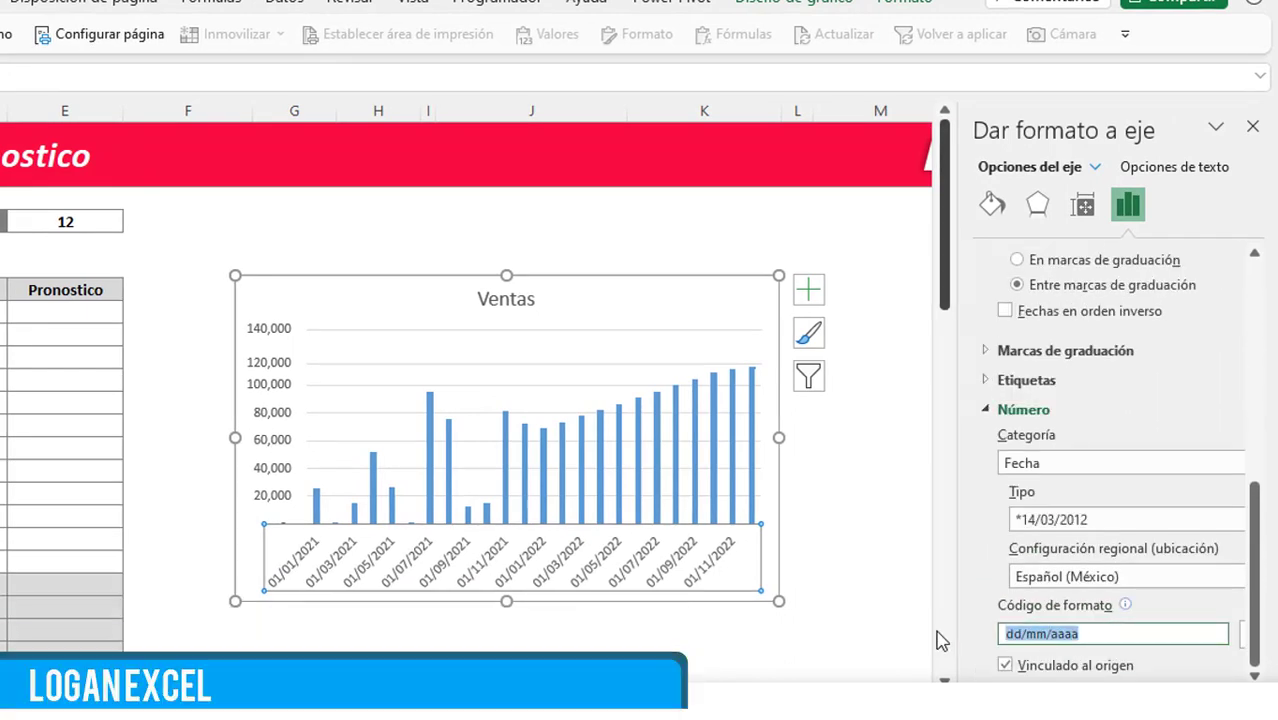
text(mm)
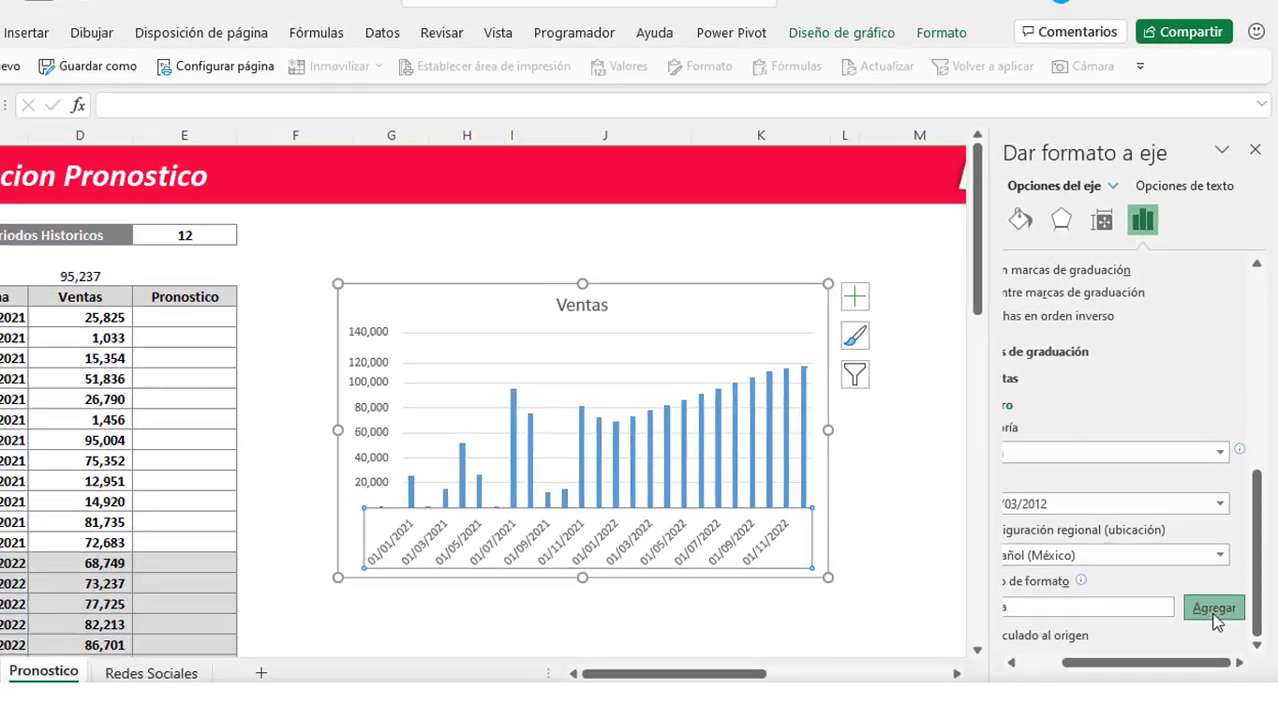
click(1210, 633)
click(455, 420)
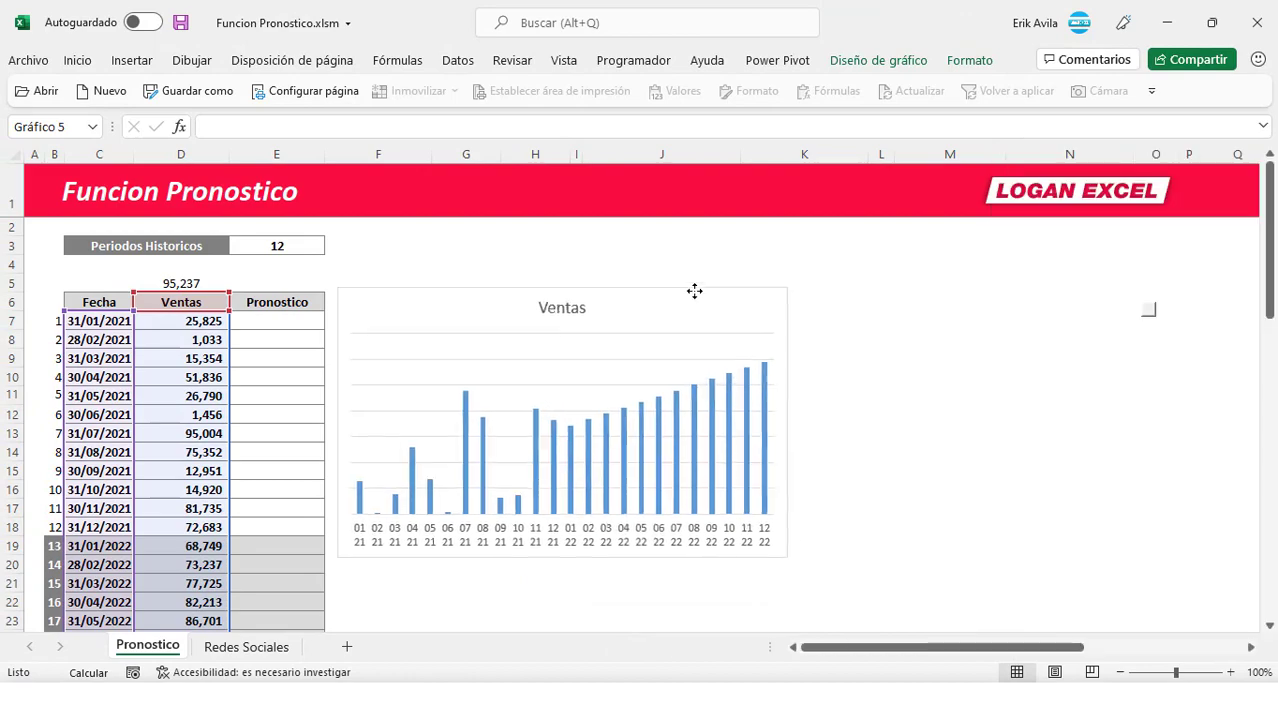
- Widen the Ventas chart to reach column M and recalculate the random sales twice with F9
click(697, 293)
drag(785, 422, 1050, 425)
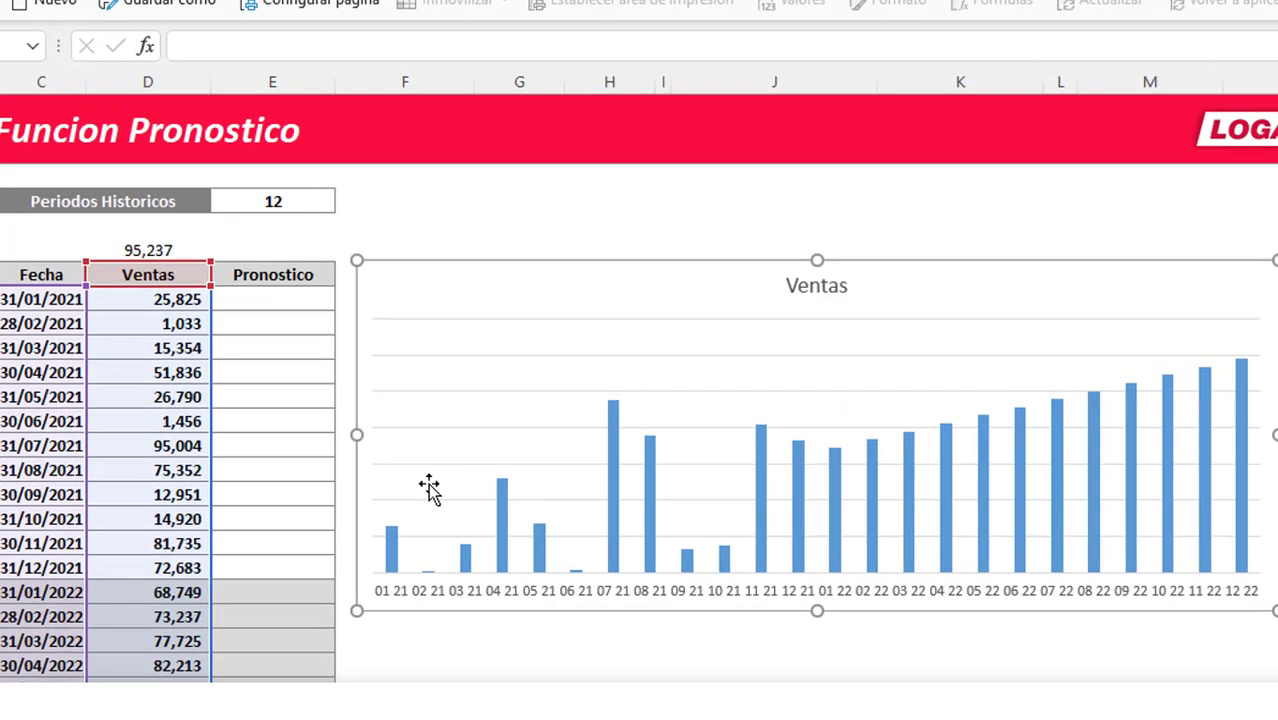
key(F9)
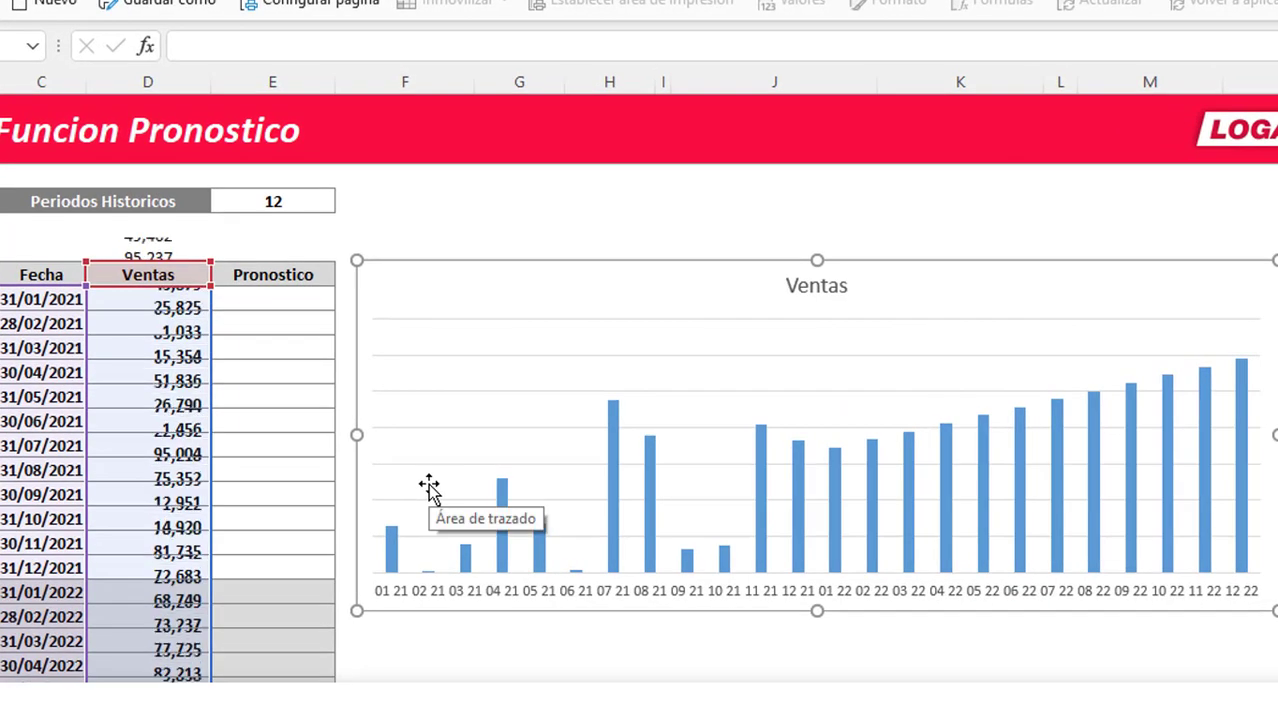
key(F9)
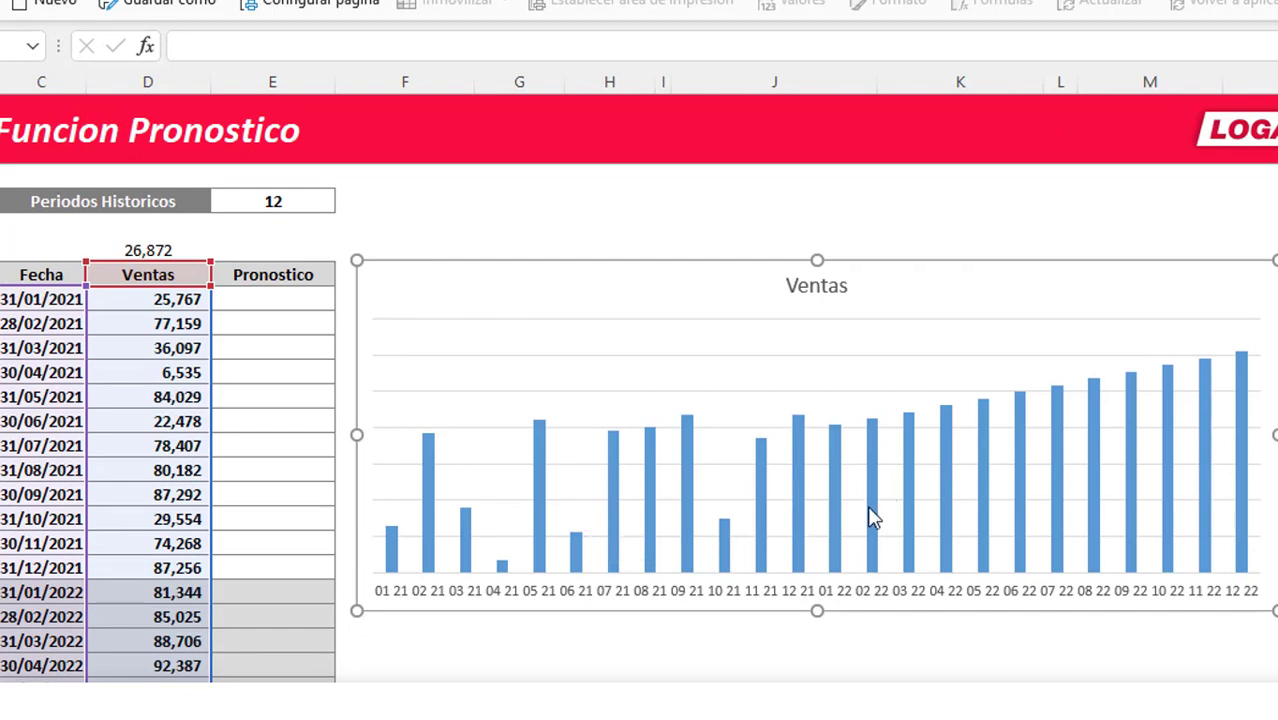
- Deselect the chart and select the Pronostico cell for 28/02/2021
scroll(256, 600, down, 1)
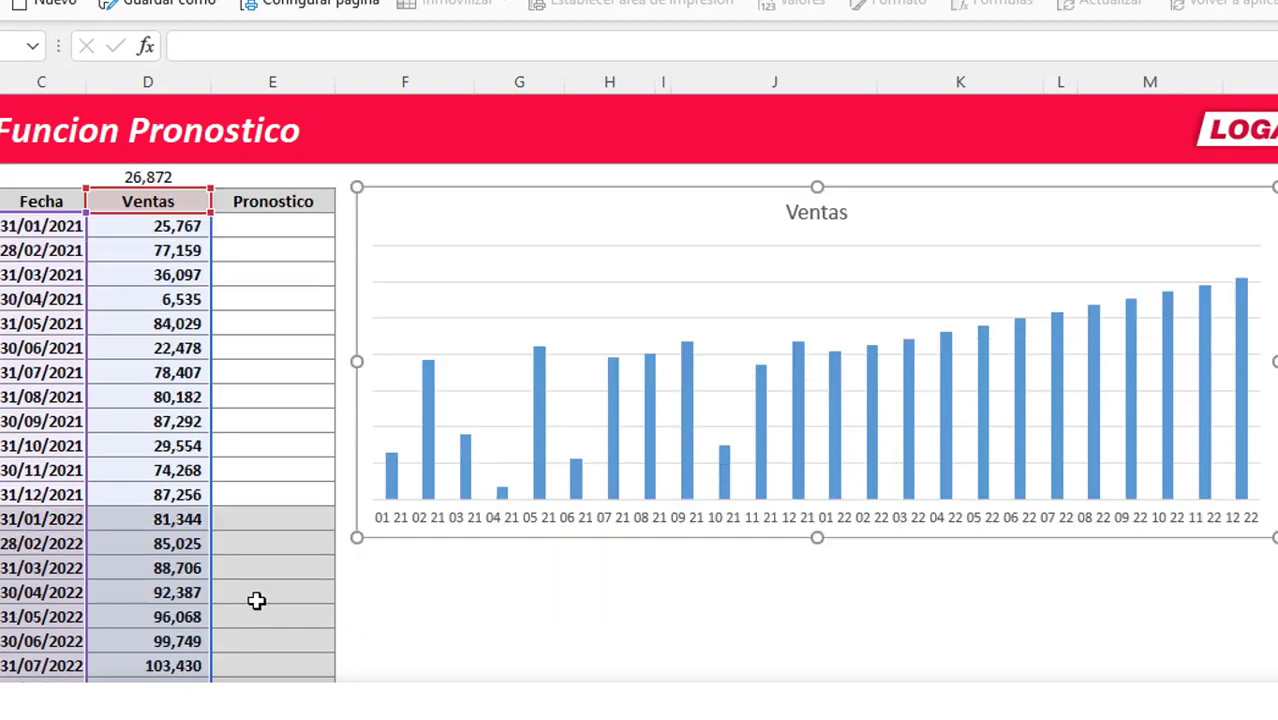
scroll(900, 499, up, 1)
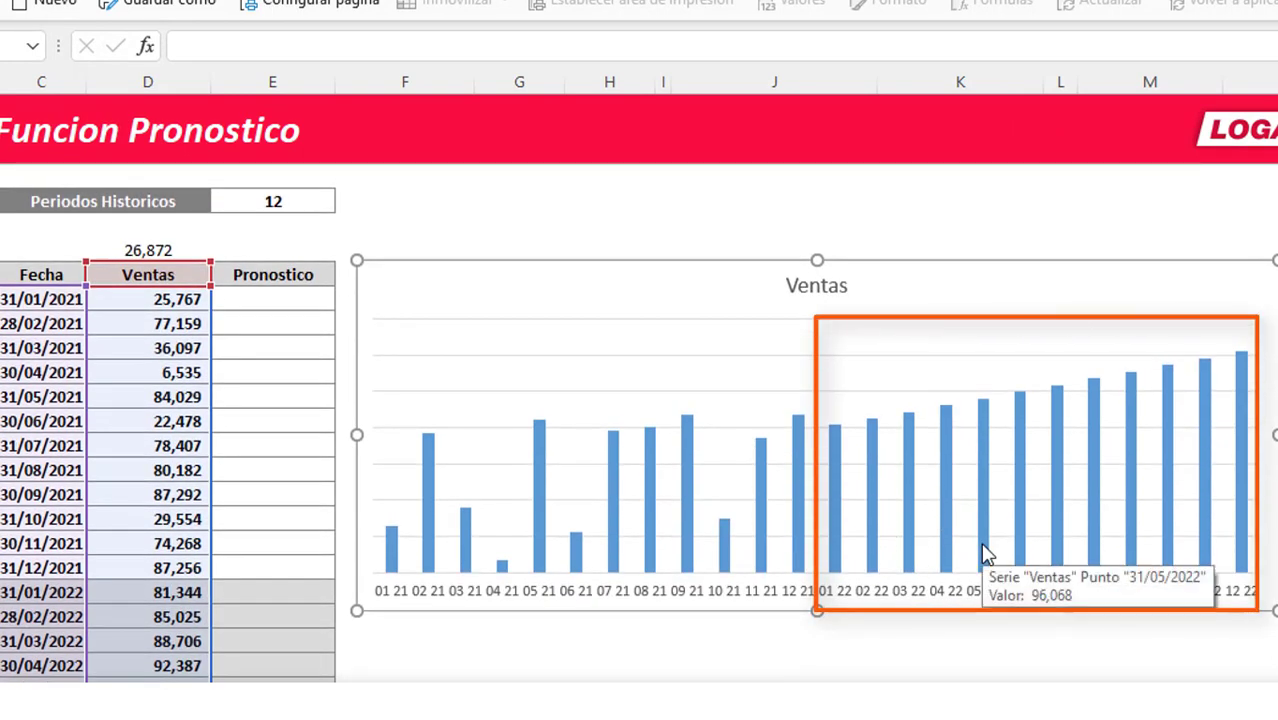
click(295, 317)
click(295, 297)
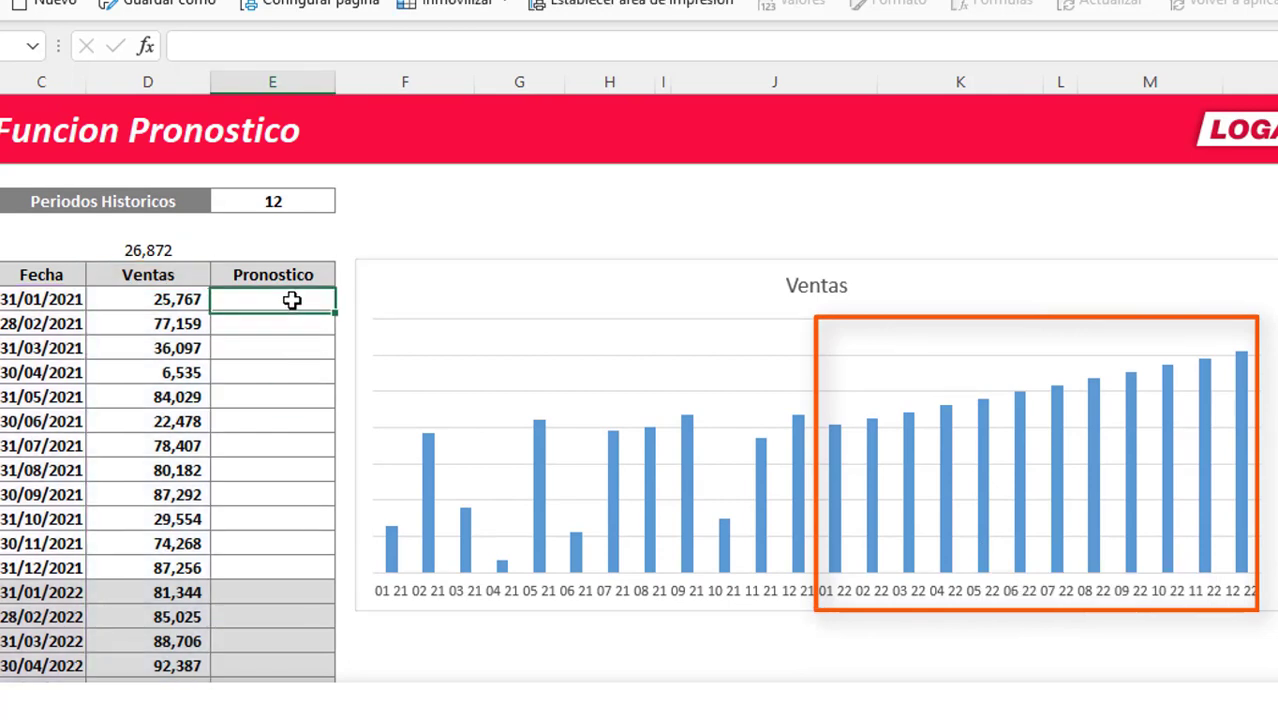
click(289, 391)
click(286, 325)
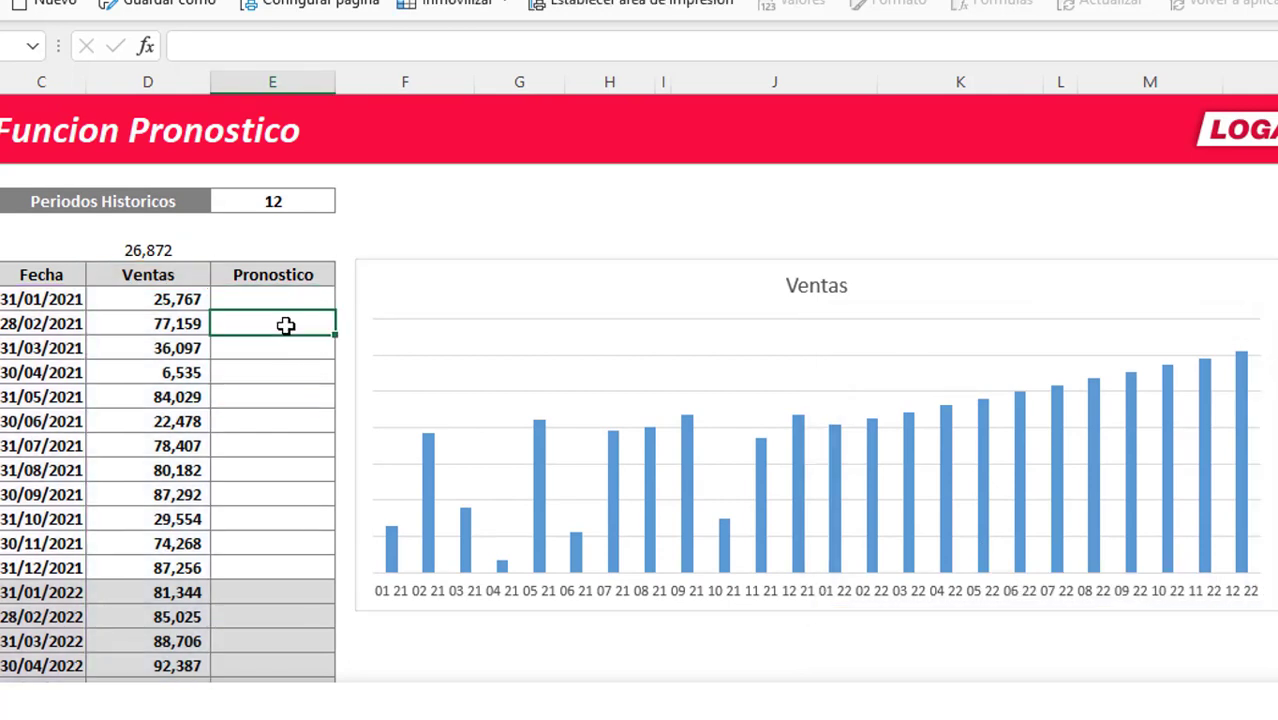
- Enter =SI(B7<=$E$3,NOD(),D7) in E7, the first Pronostico cell
key(Up)
text(=s)
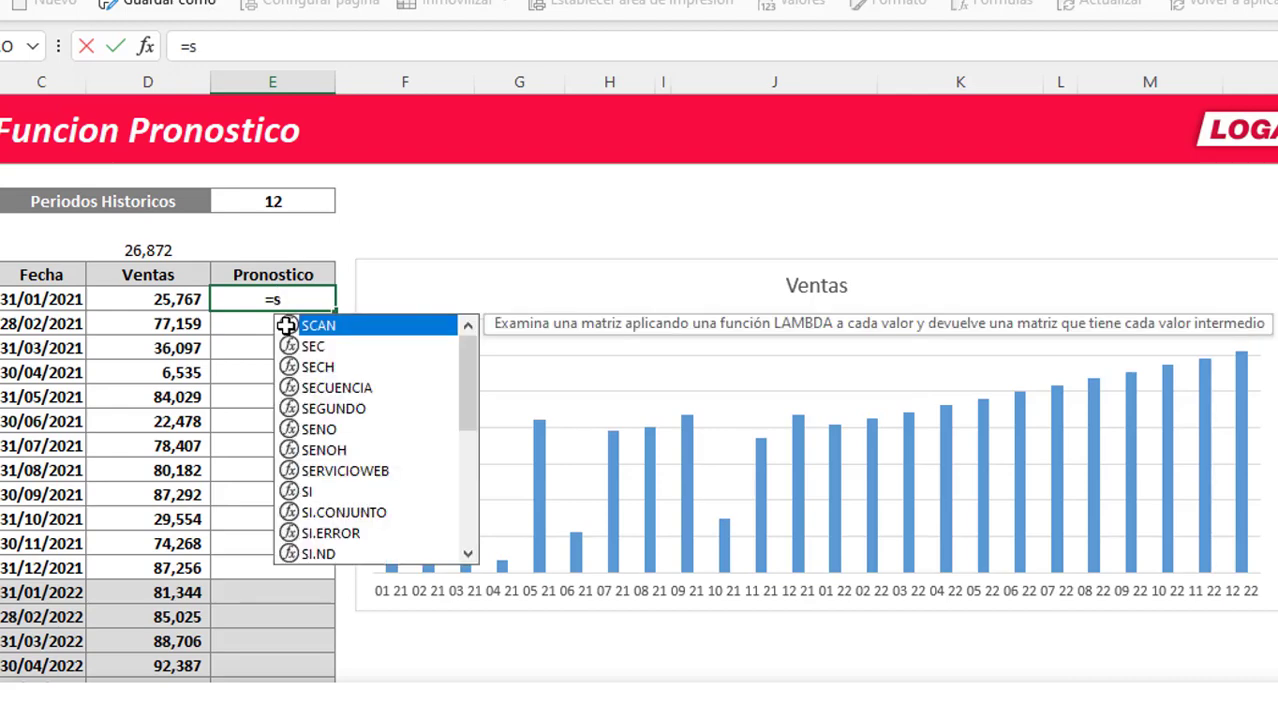
text(i()
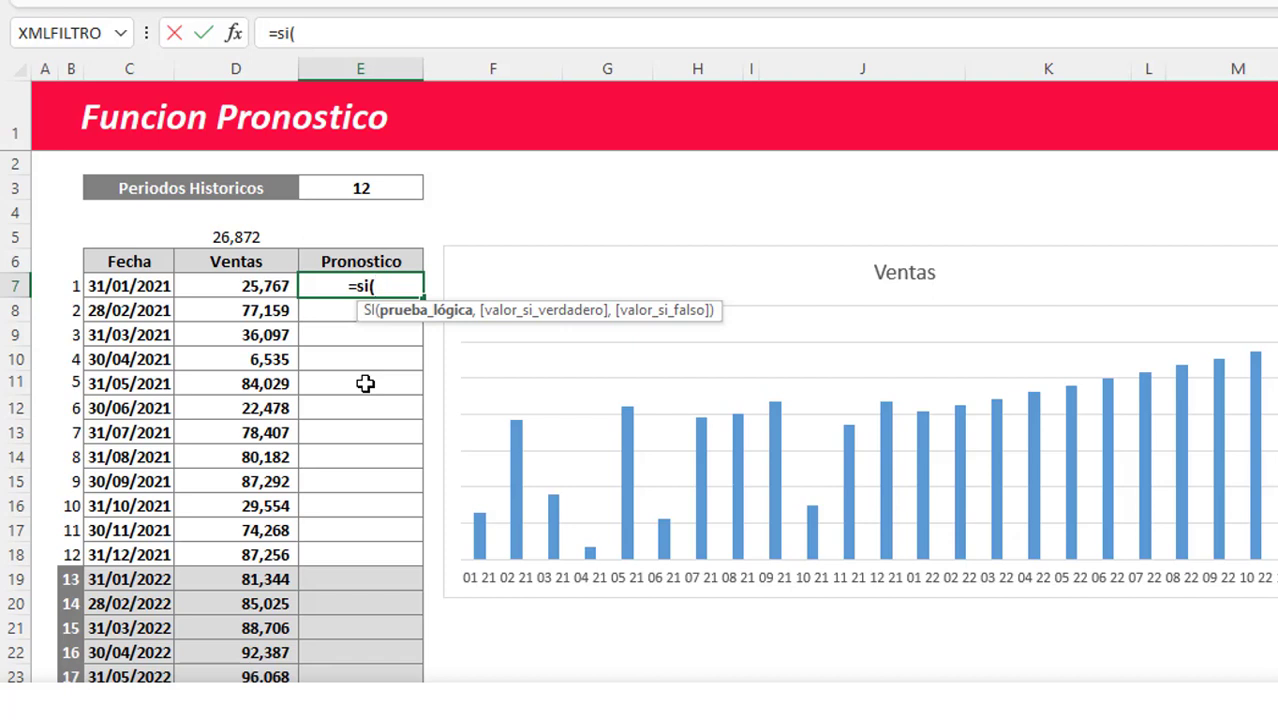
click(74, 290)
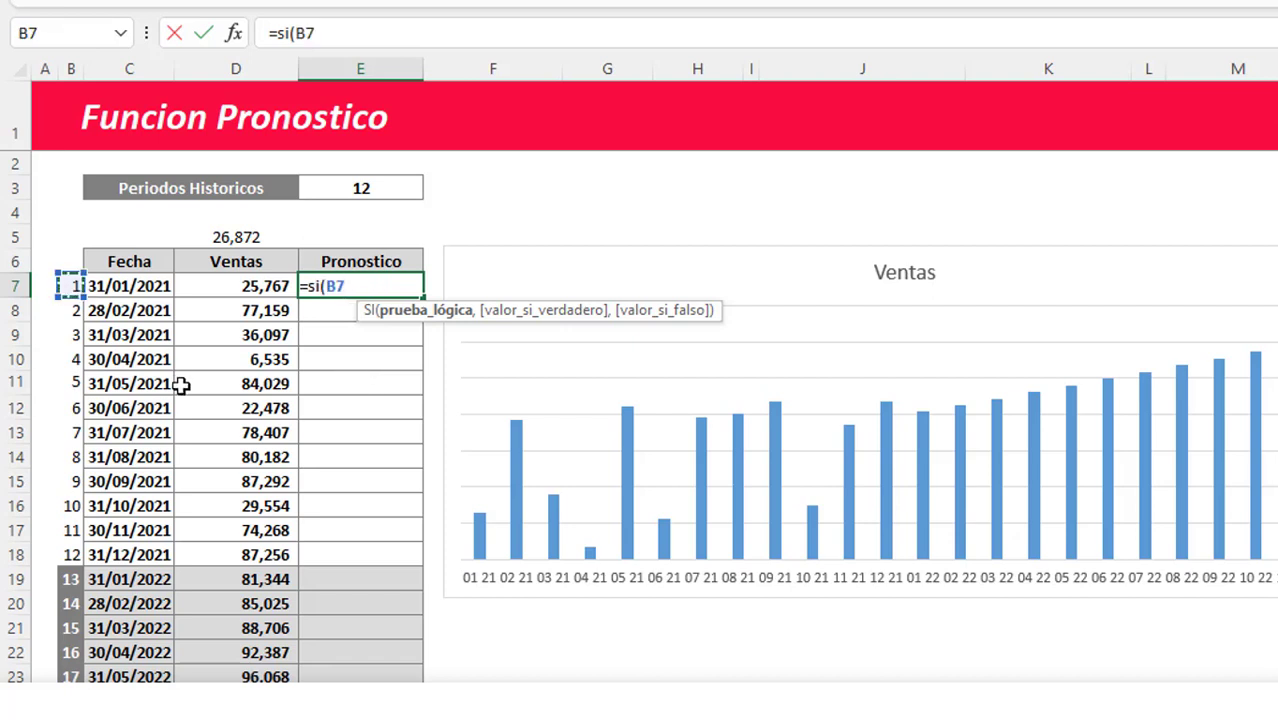
text(<=)
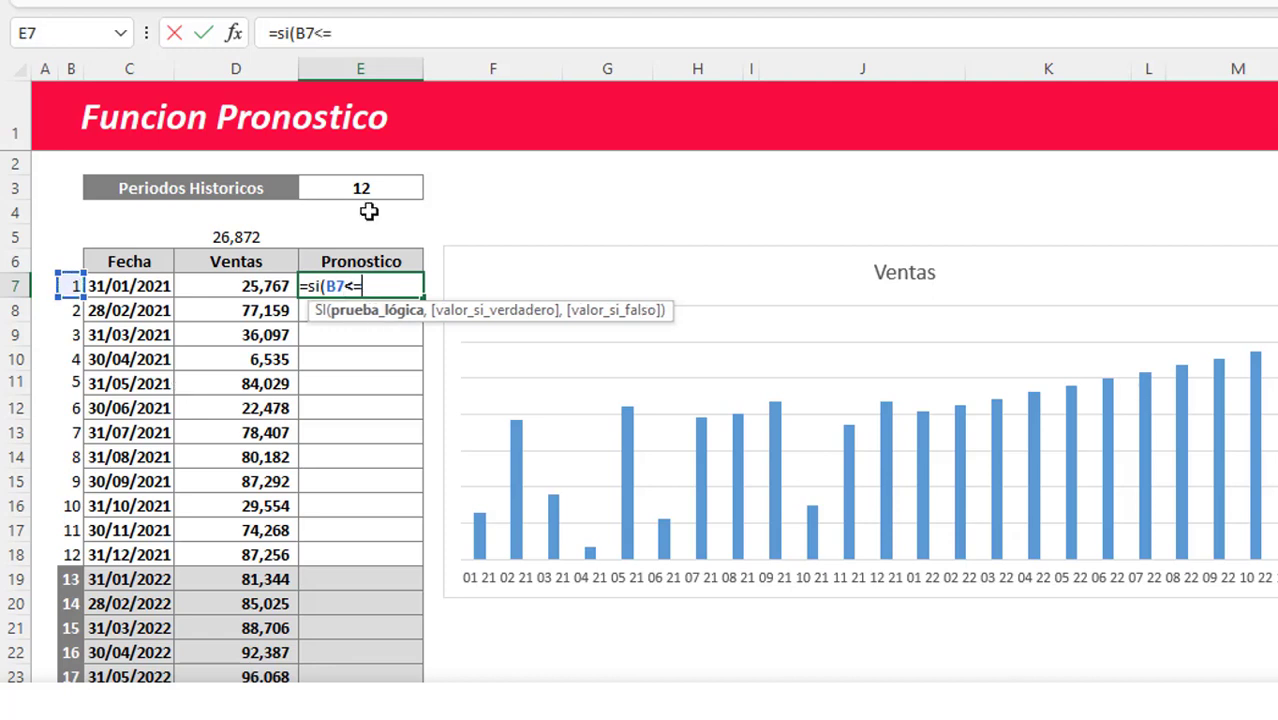
click(372, 188)
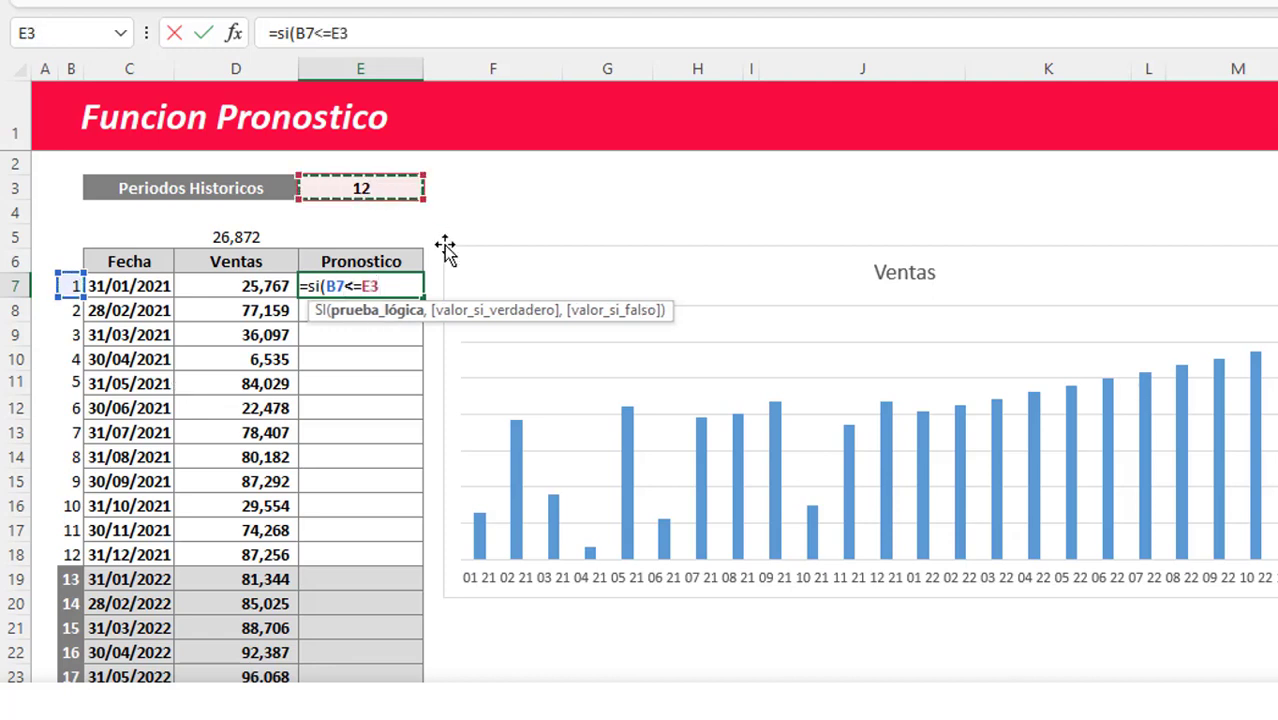
key(F4)
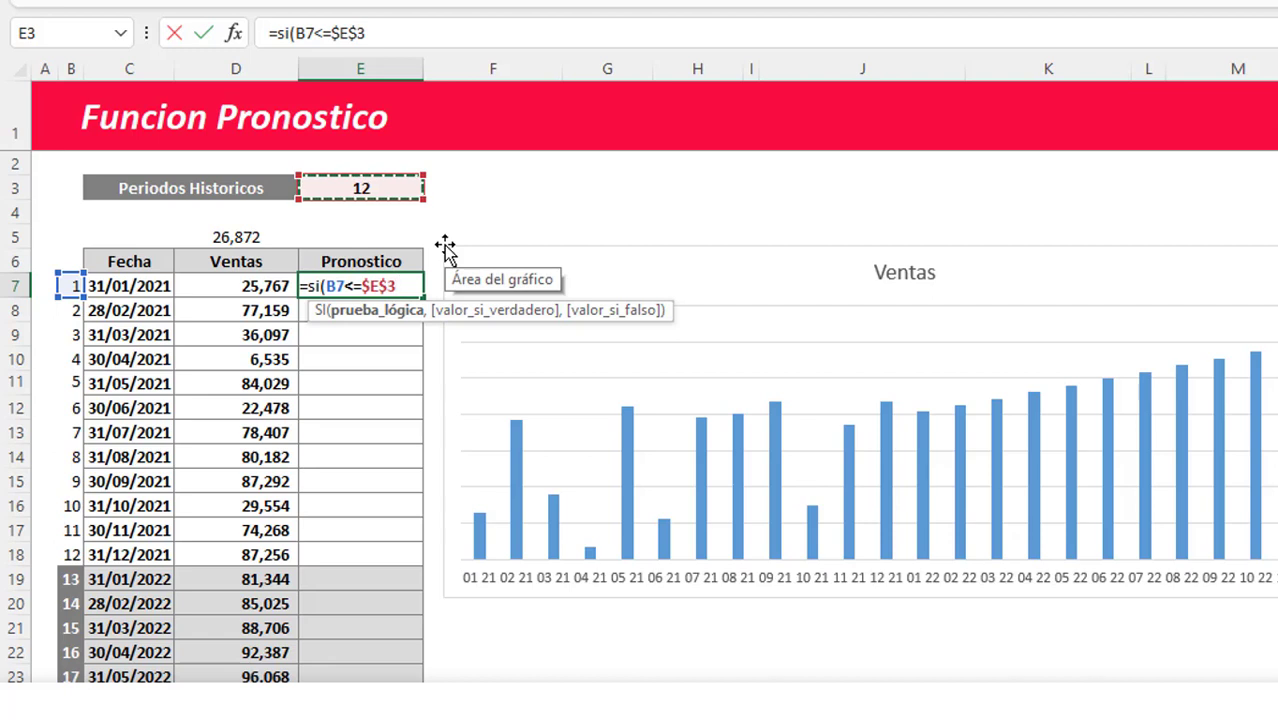
text(,n)
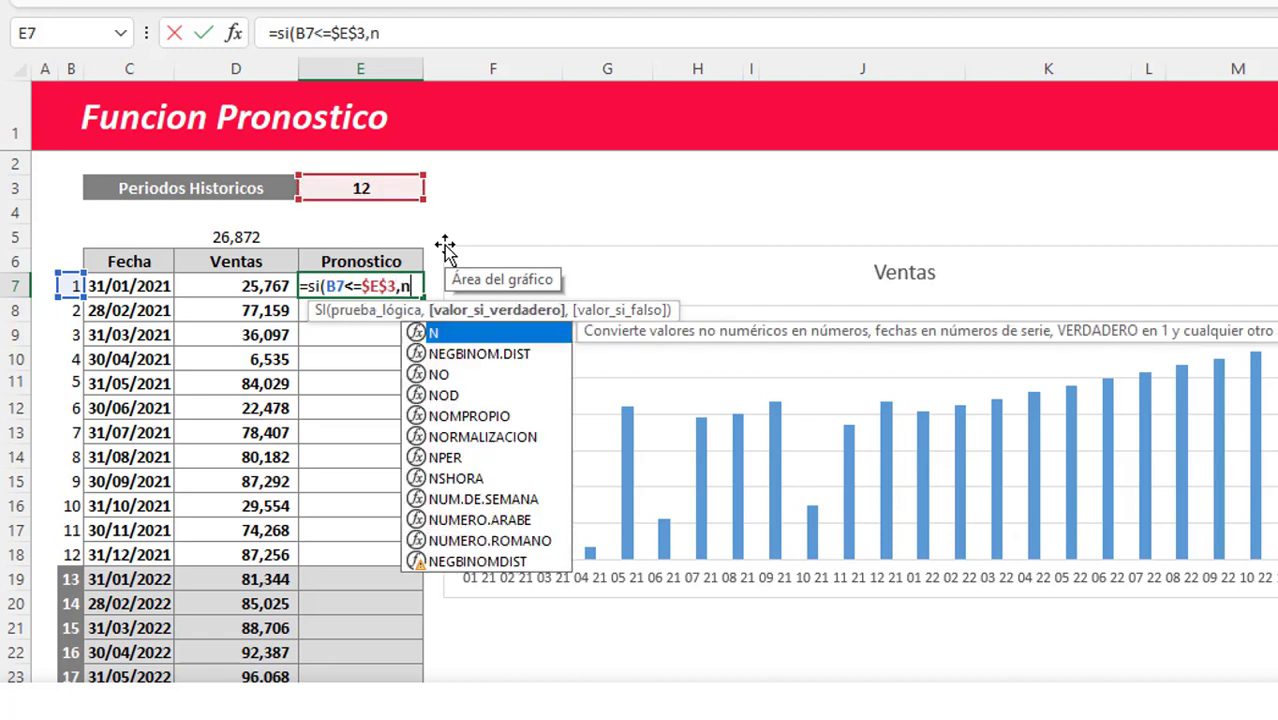
text(od(),)
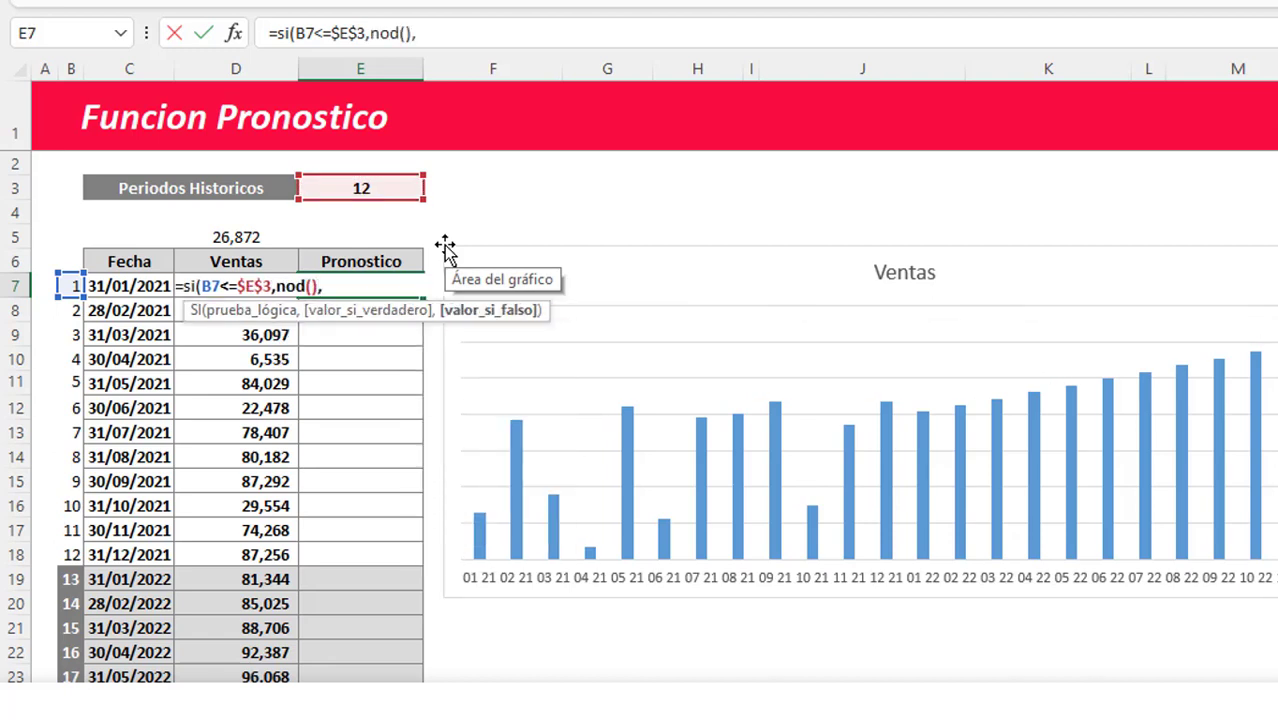
click(235, 360)
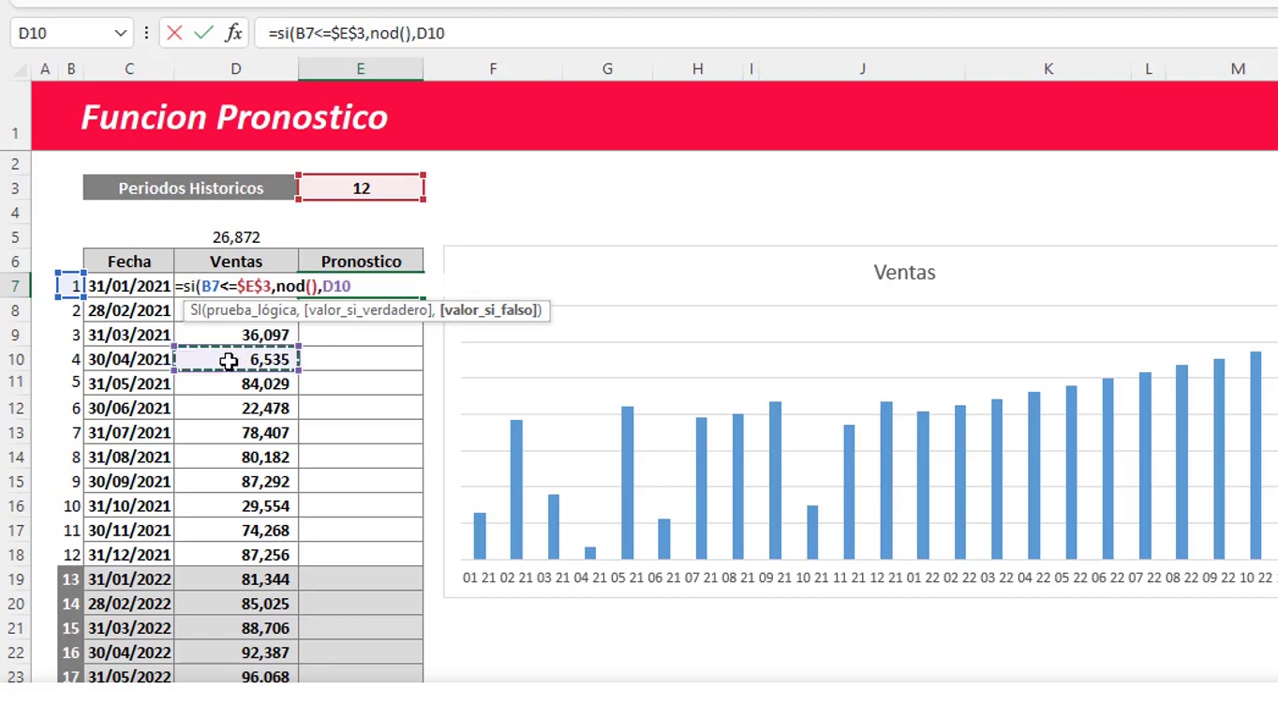
key(Up)
key(Up)
key(Up)
text())
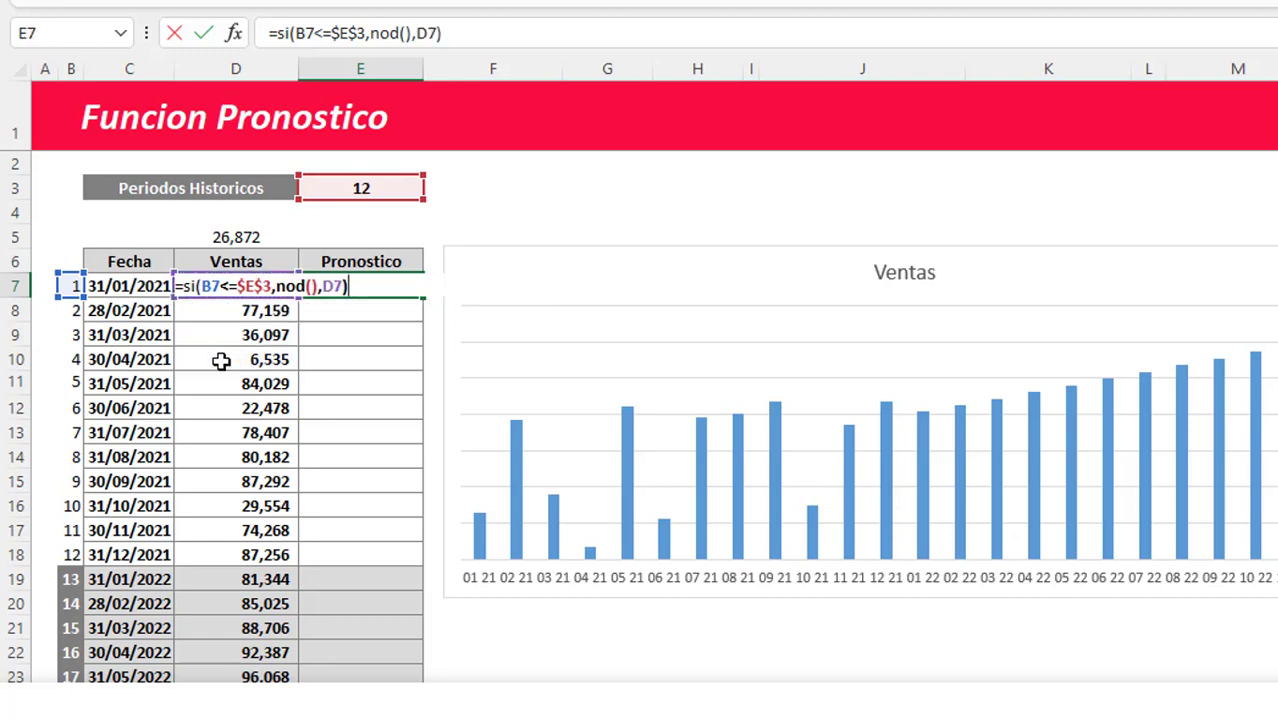
key(Return)
- Copy the E7 formula and paste it down the Pronostico range E7:E30
key(Up)
key(ctrl+c)
scroll(374, 490, down, 4)
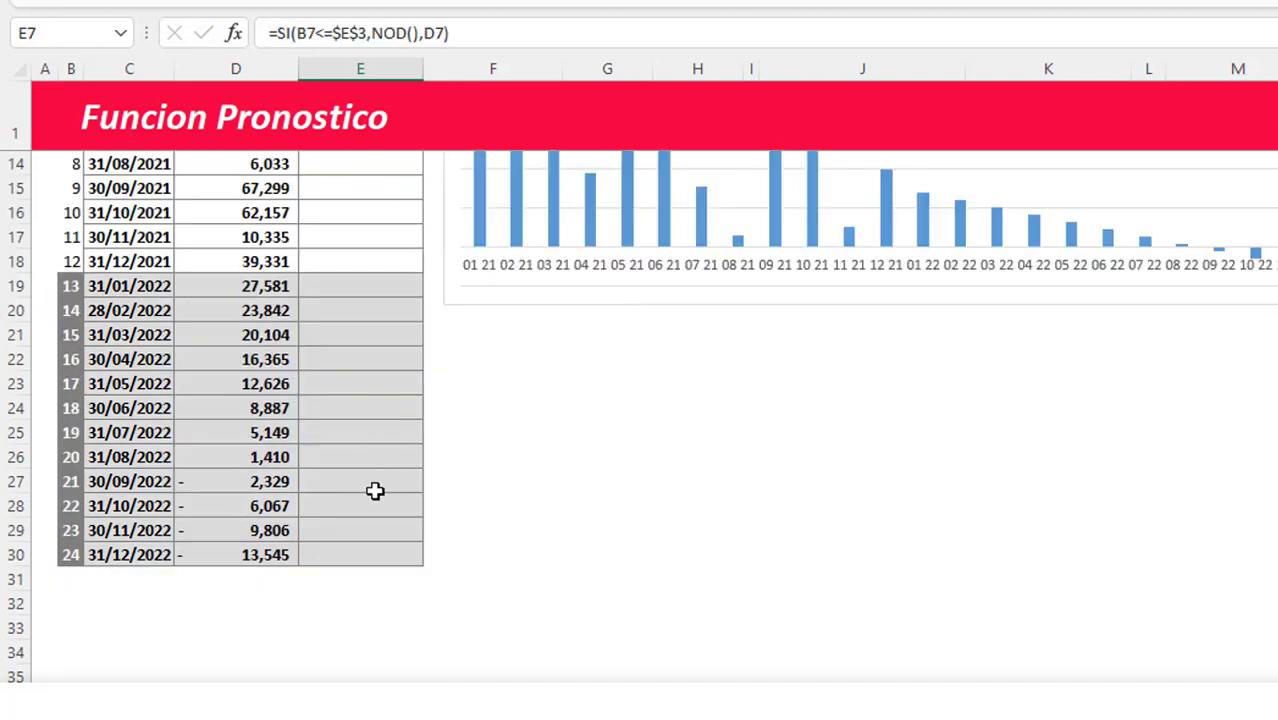
shift+click(369, 557)
scroll(362, 520, up, 2)
scroll(362, 520, up, 2)
right_click(365, 515)
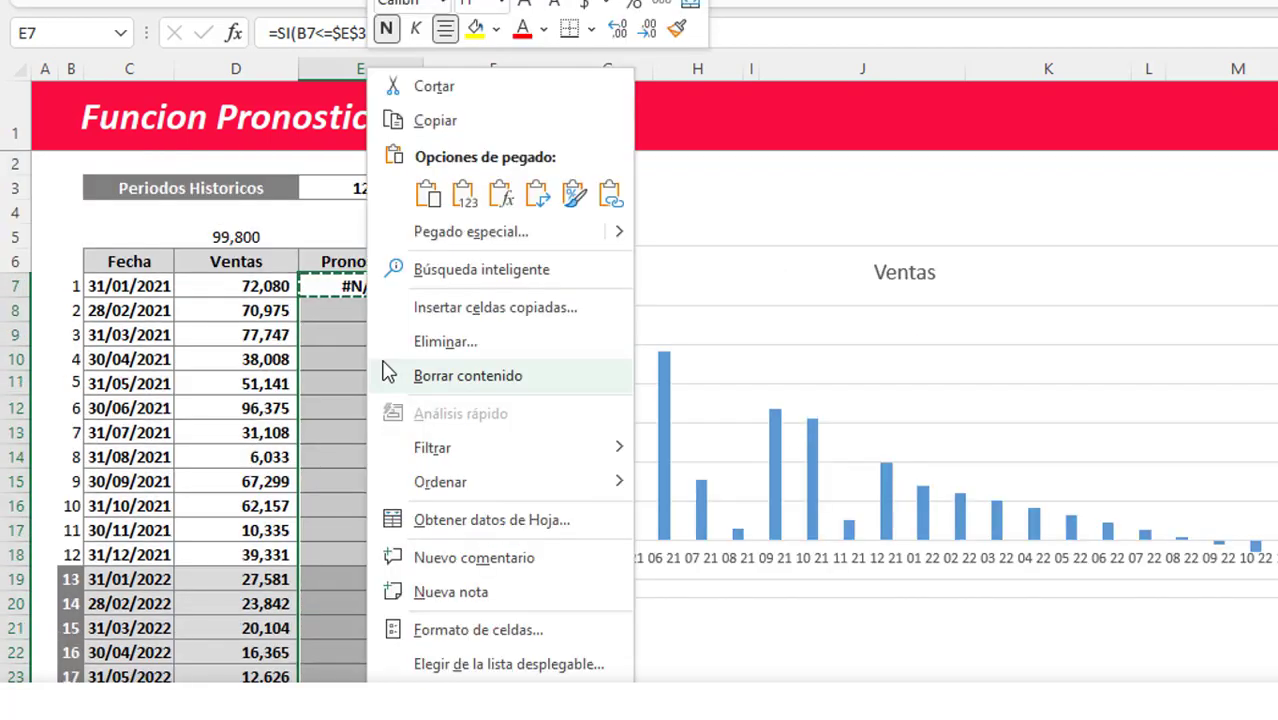
click(501, 196)
click(564, 254)
- Add a chart series named from E6 with values E7:E30 via Seleccionar datos
right_click(564, 254)
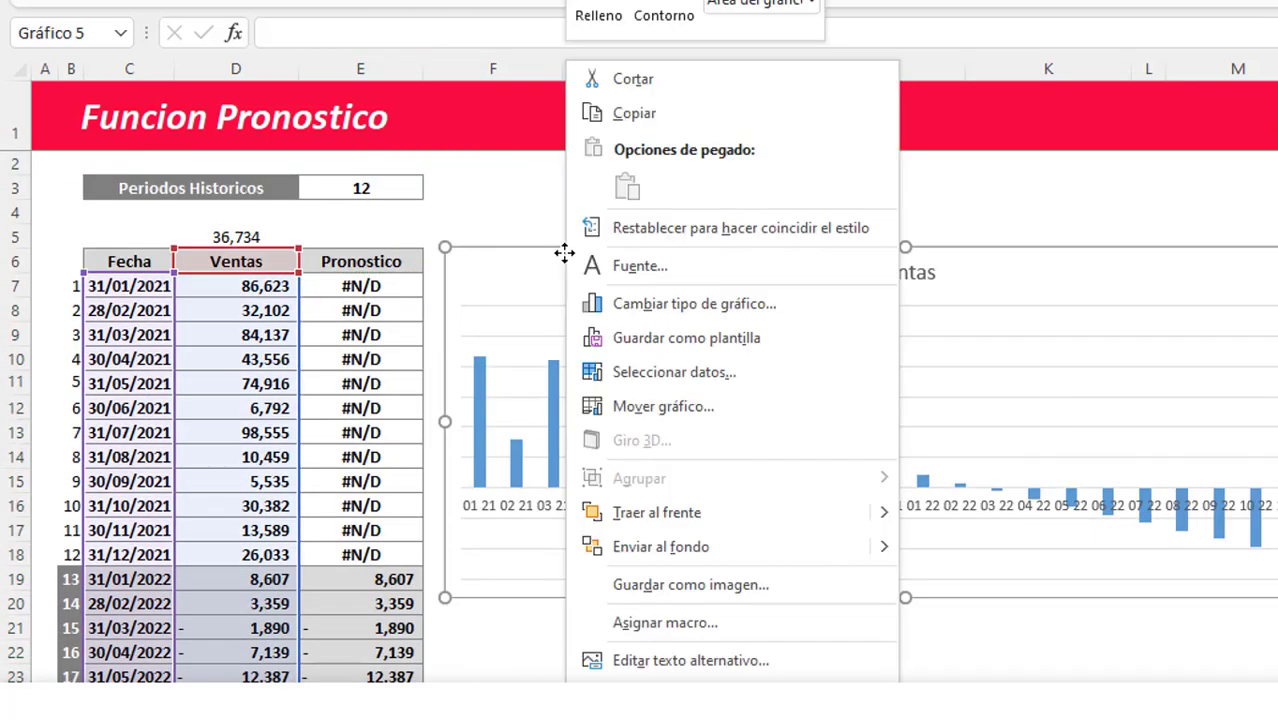
click(653, 380)
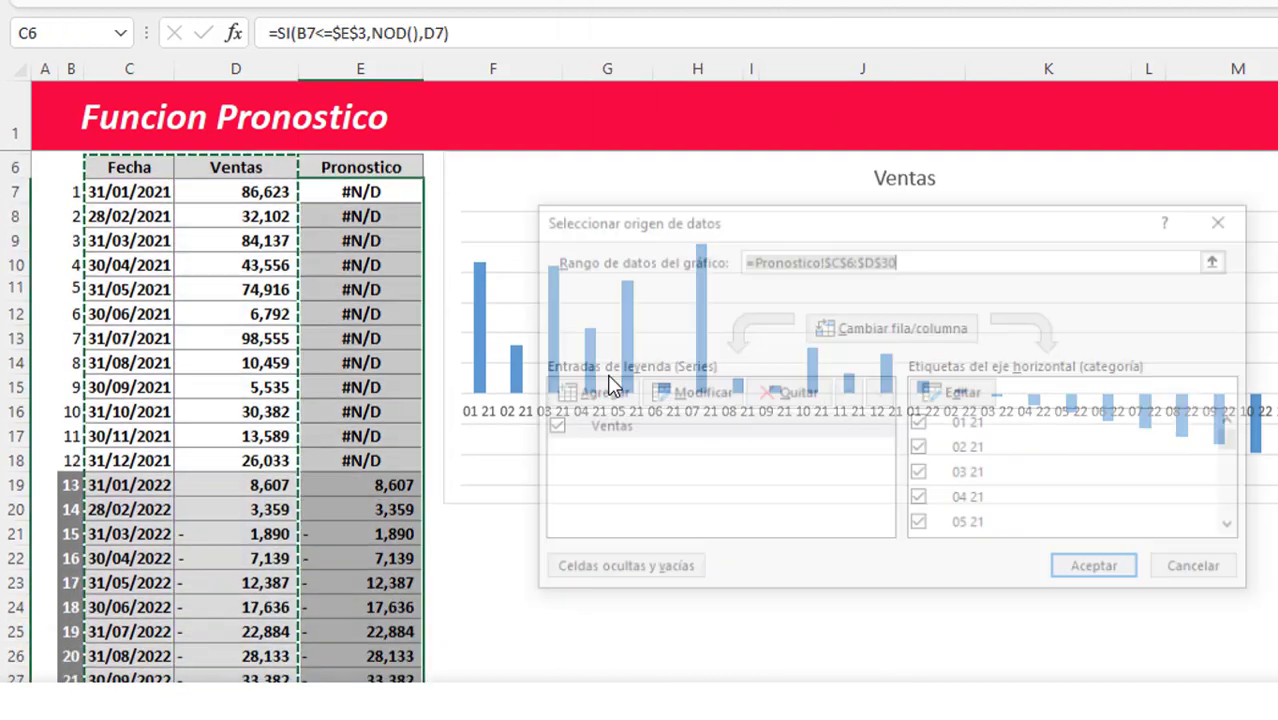
click(590, 393)
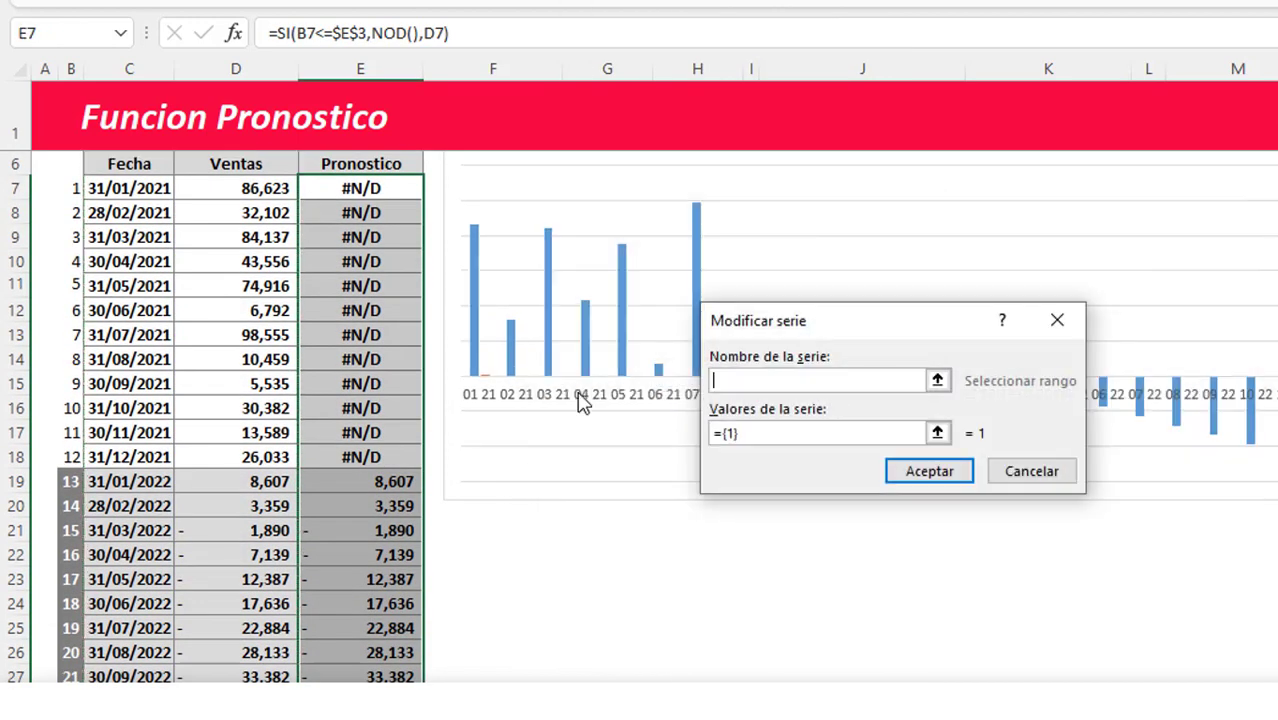
click(396, 243)
drag(710, 433, 893, 433)
key(BackSpace)
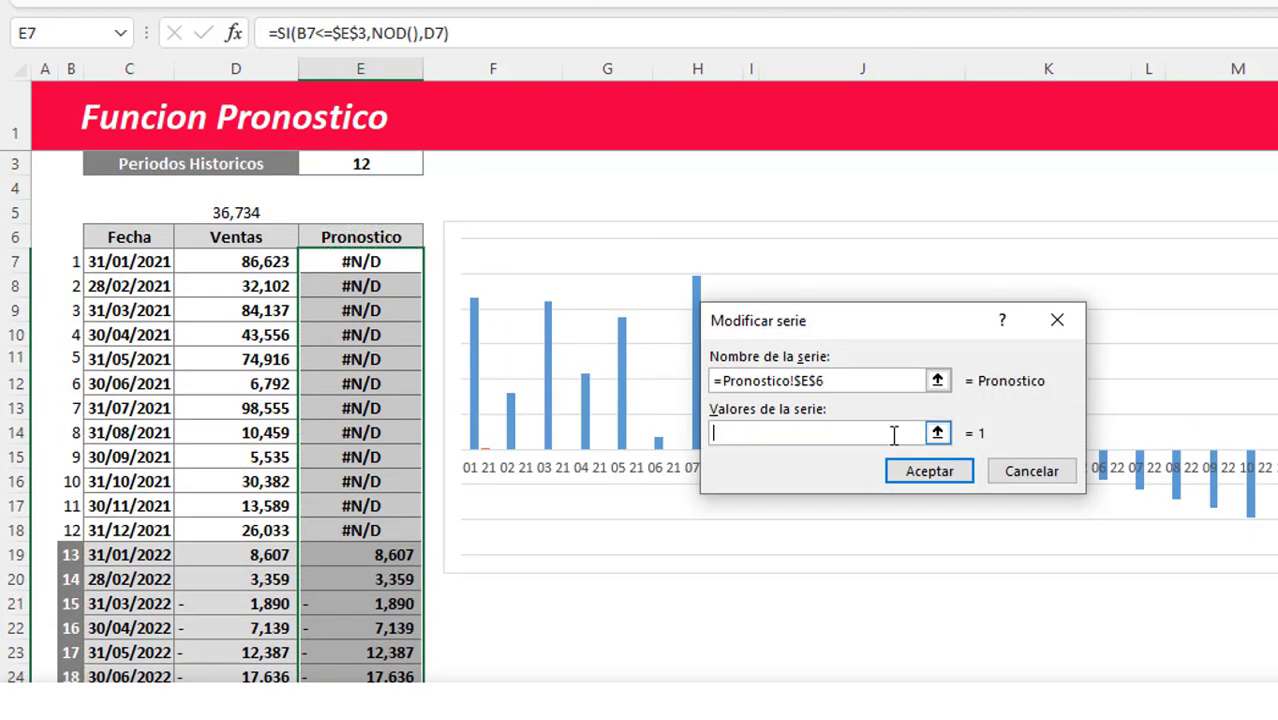
drag(376, 268, 379, 628)
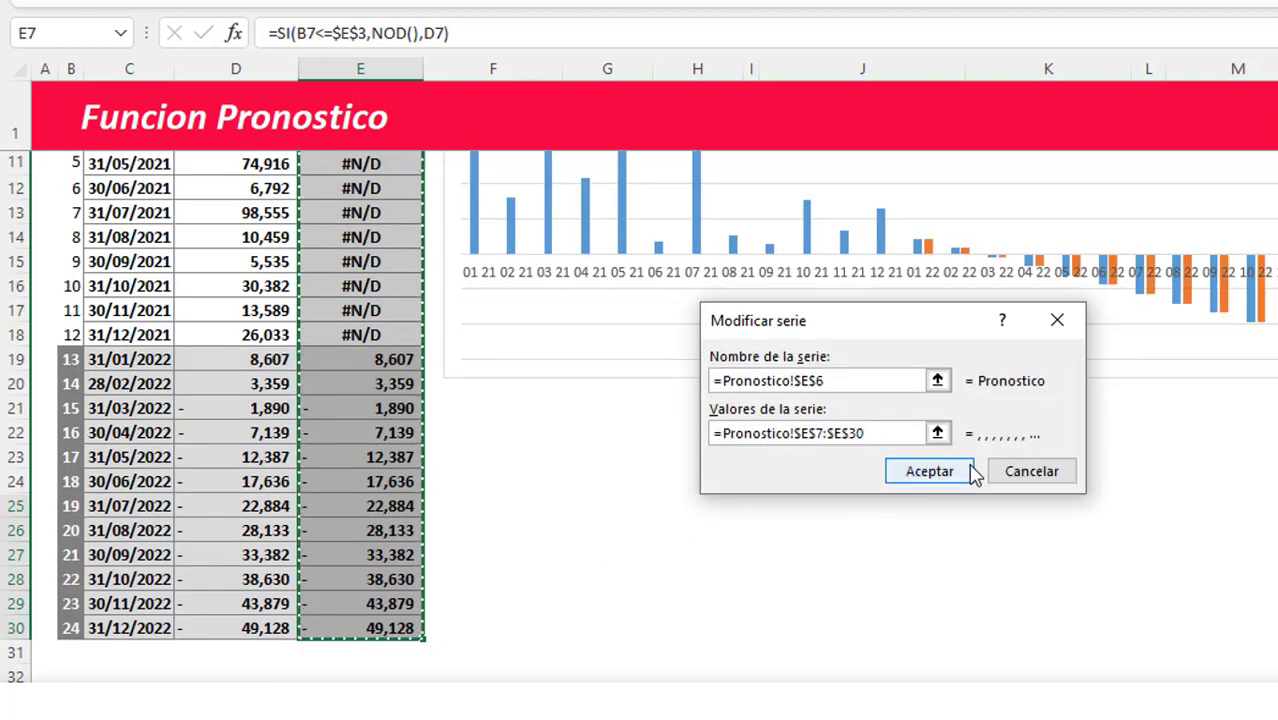
click(900, 471)
- Set the horizontal axis labels to the dates in C7:C30
click(968, 425)
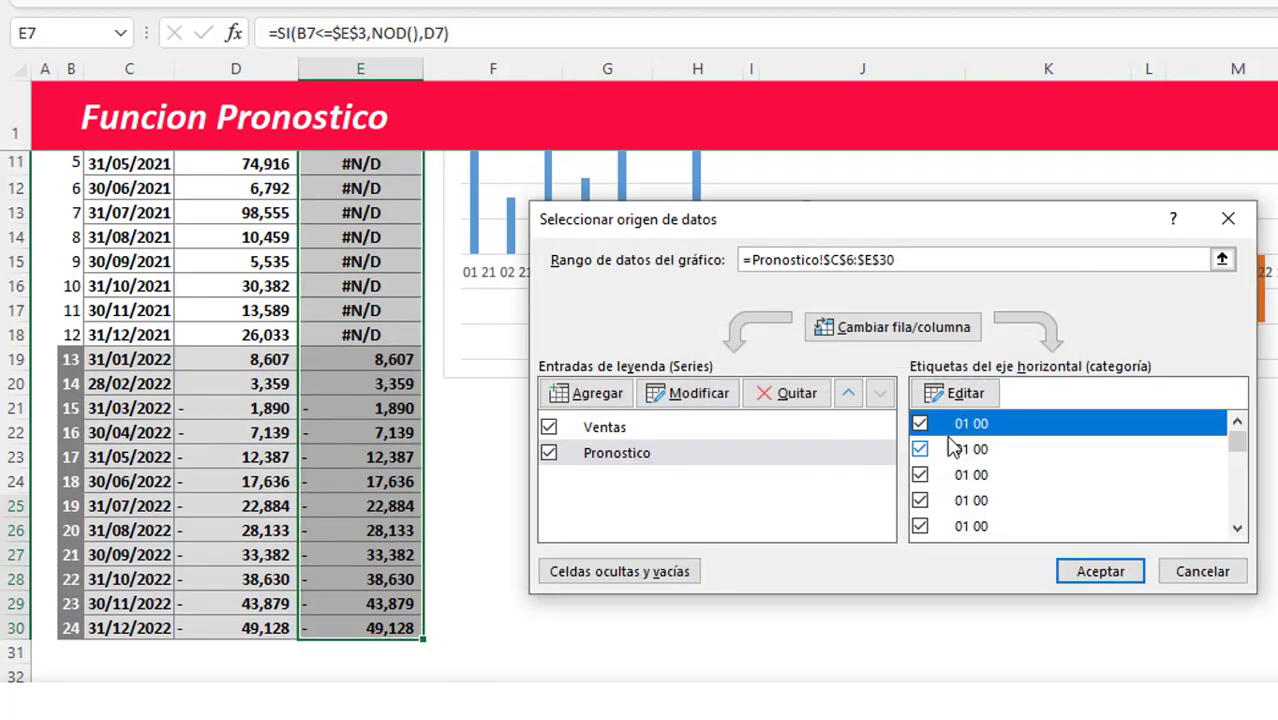
click(955, 393)
scroll(162, 382, up, 3)
mouse_move(129, 286)
mouse_down()
mouse_move(130, 570)
mouse_move(160, 579)
mouse_up()
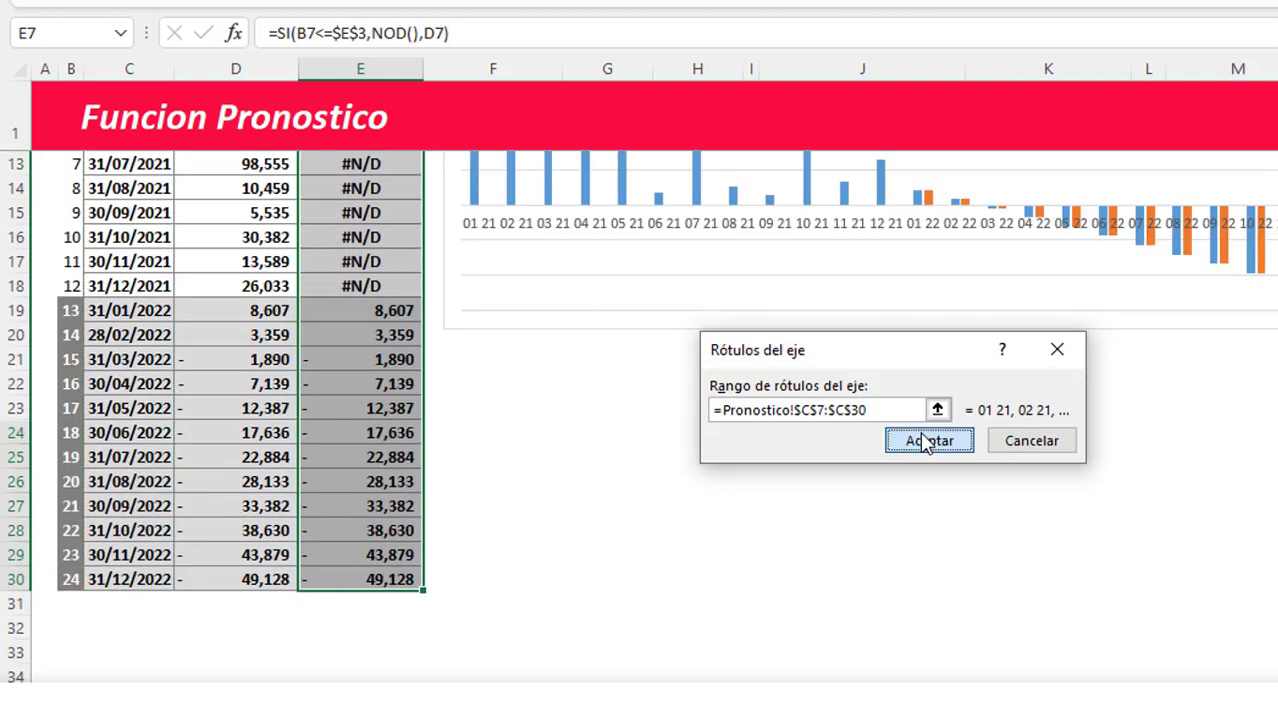
click(925, 443)
- Close the chart data settings and recalculate the random sales with F9
click(1068, 566)
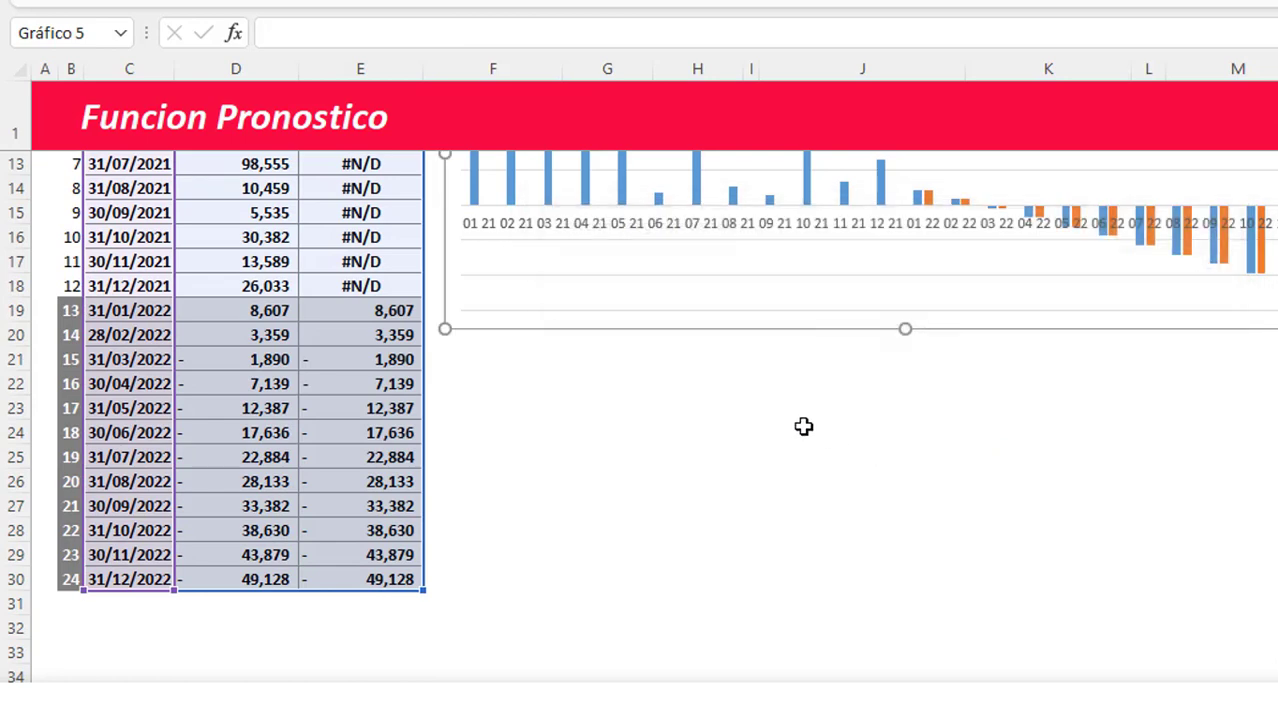
scroll(551, 424, up, 3)
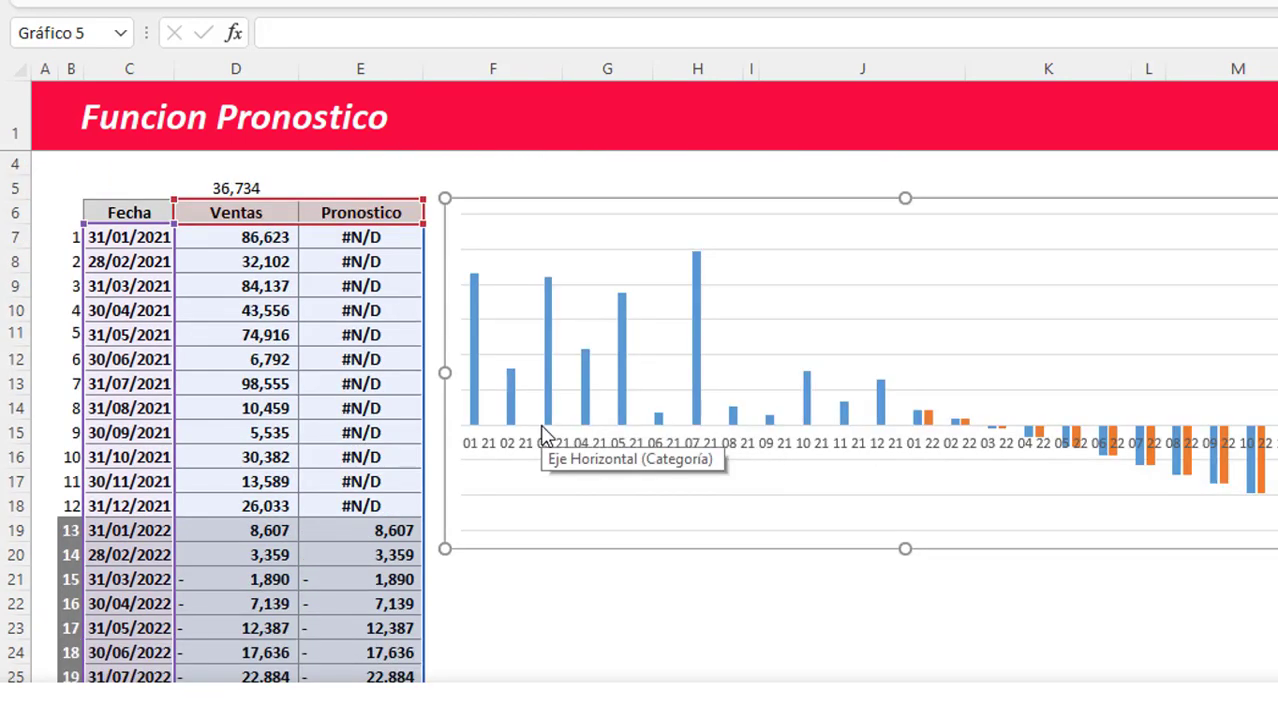
key(F9)
click(414, 171)
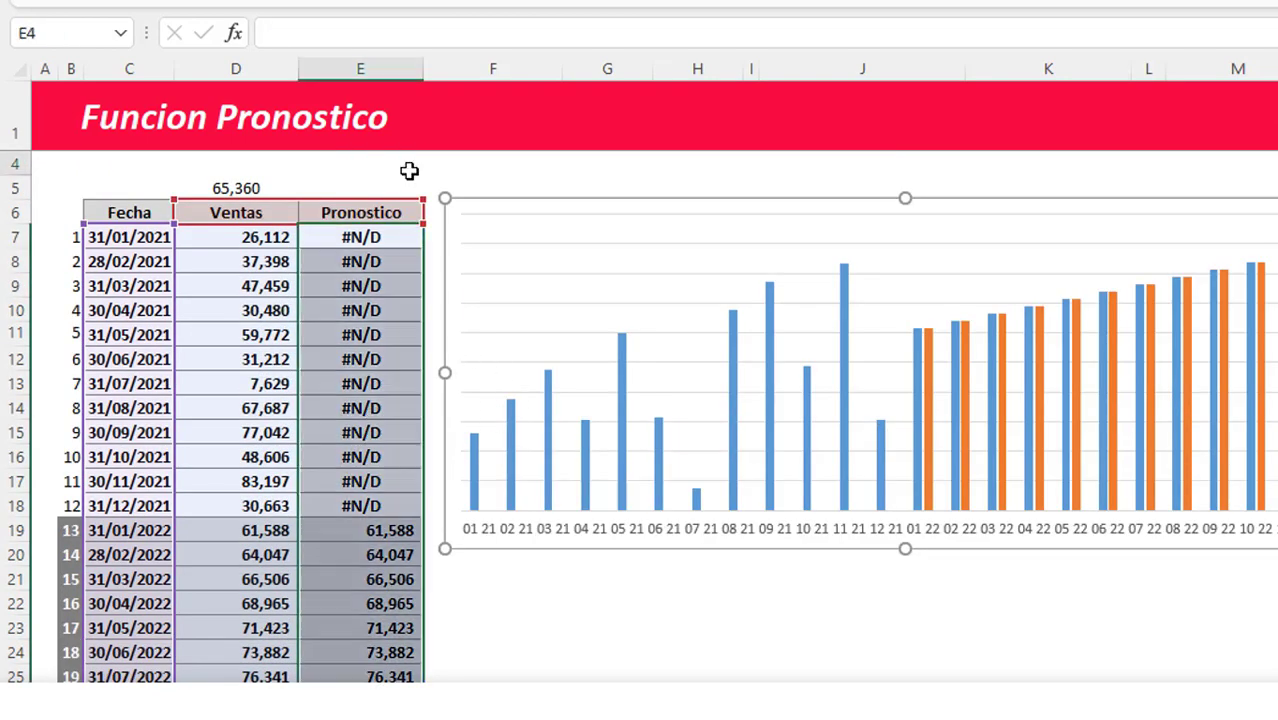
- Copy D7:D18 and paste it back as values to fix the 2021 sales
click(262, 237)
drag(262, 237, 268, 505)
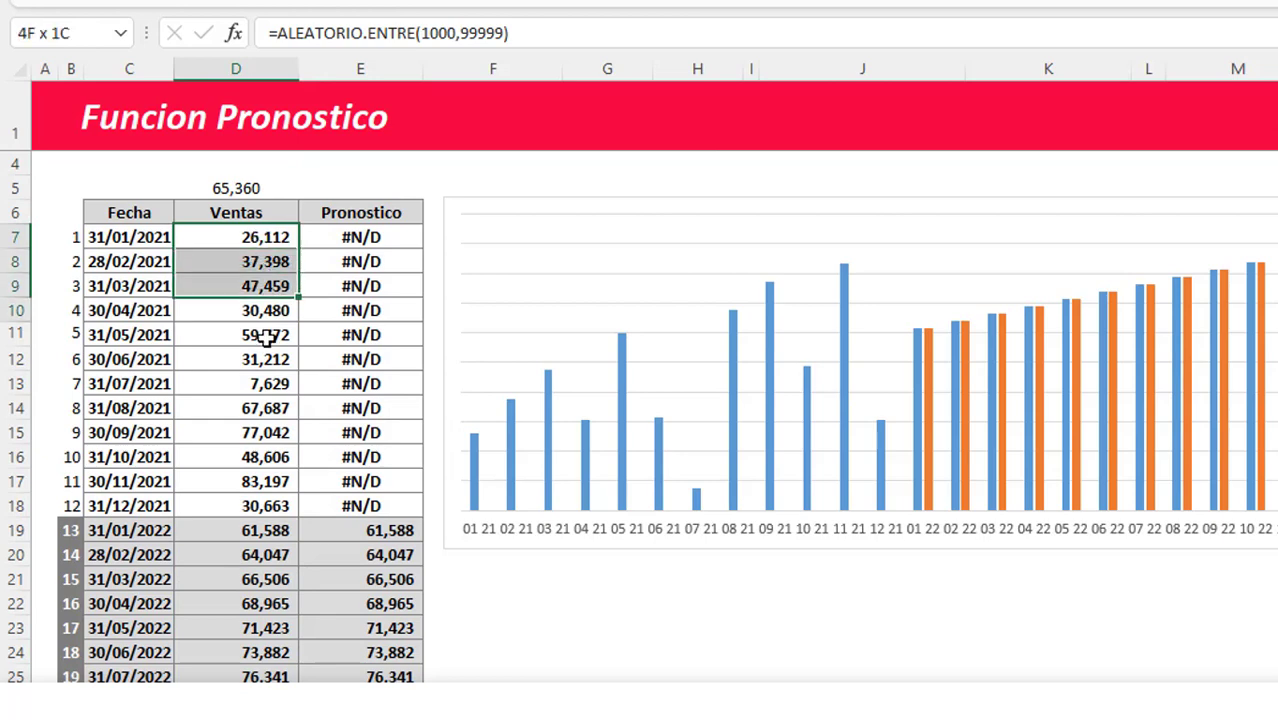
key(ctrl+c)
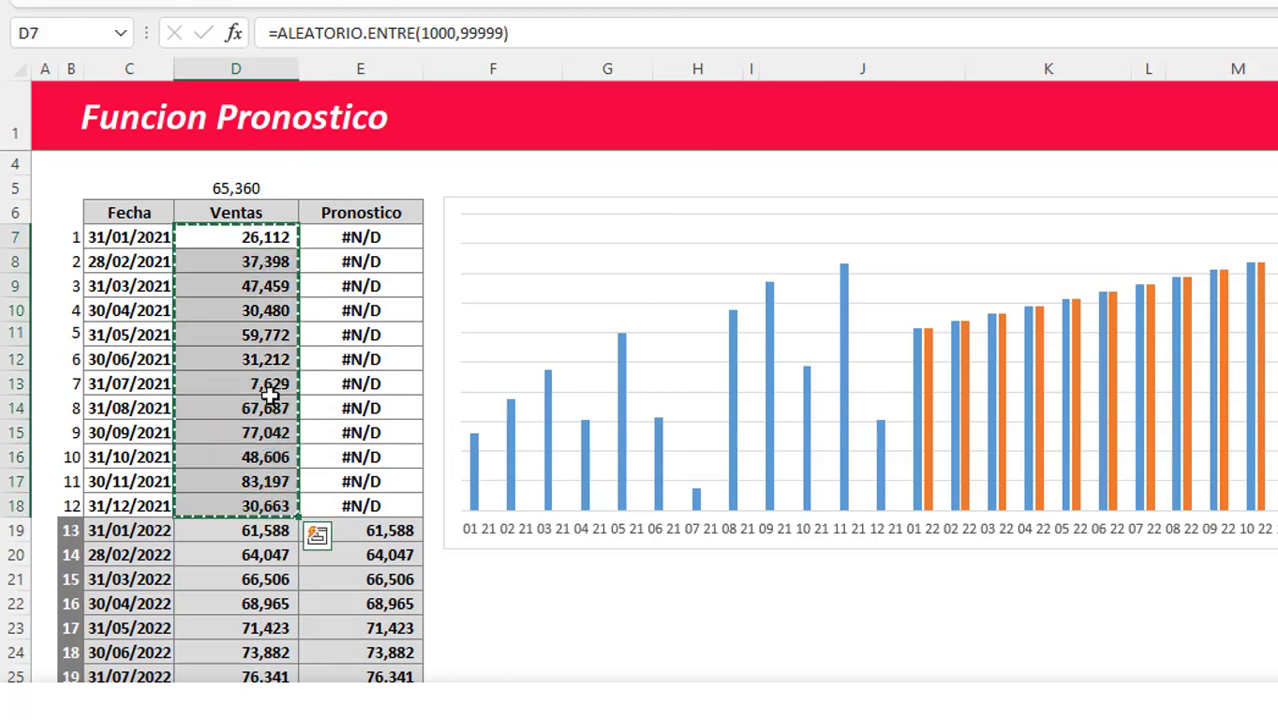
right_click(258, 326)
click(357, 197)
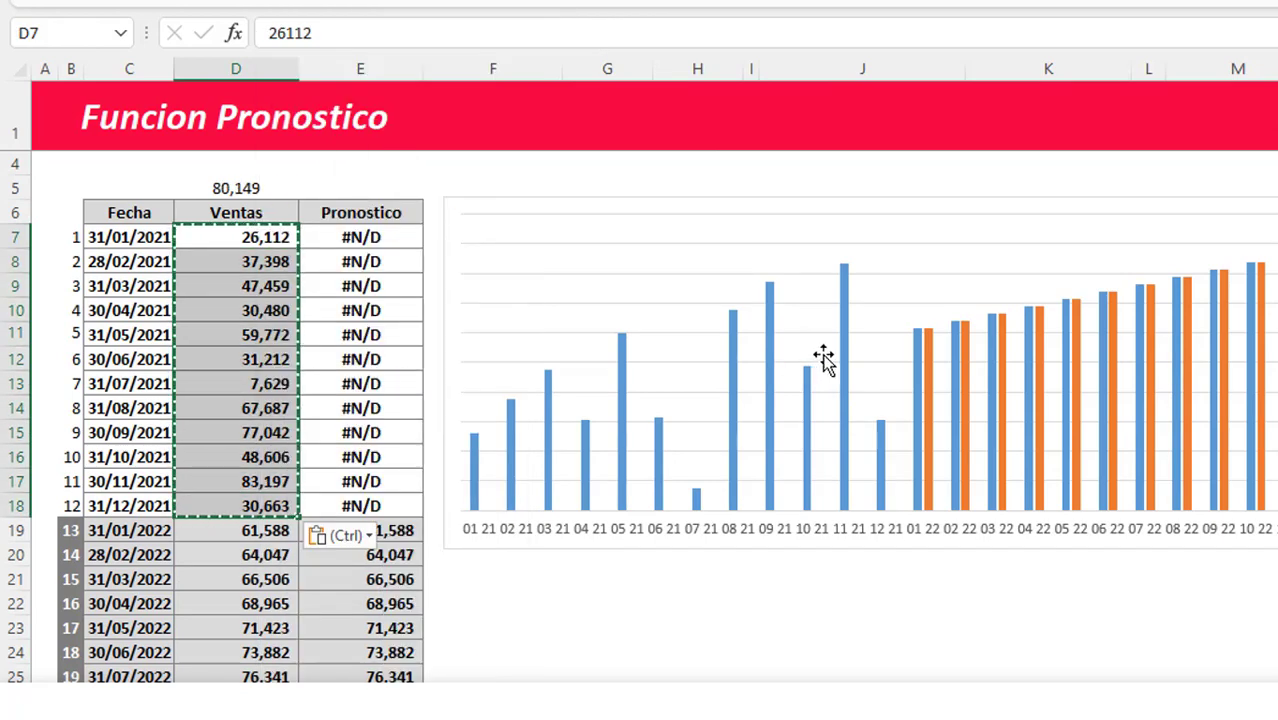
click(930, 372)
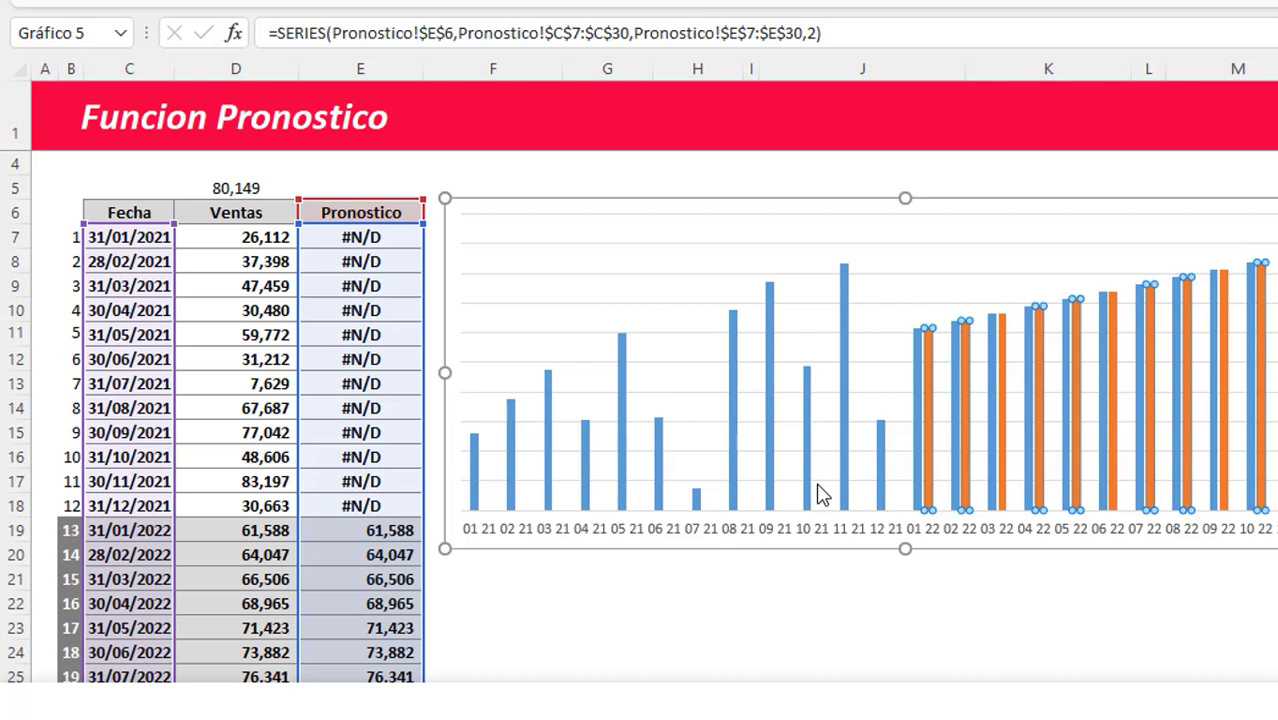
- Make the chart Combinado with Pronostico as Columnas agrupadas on the secondary axis
click(843, 428)
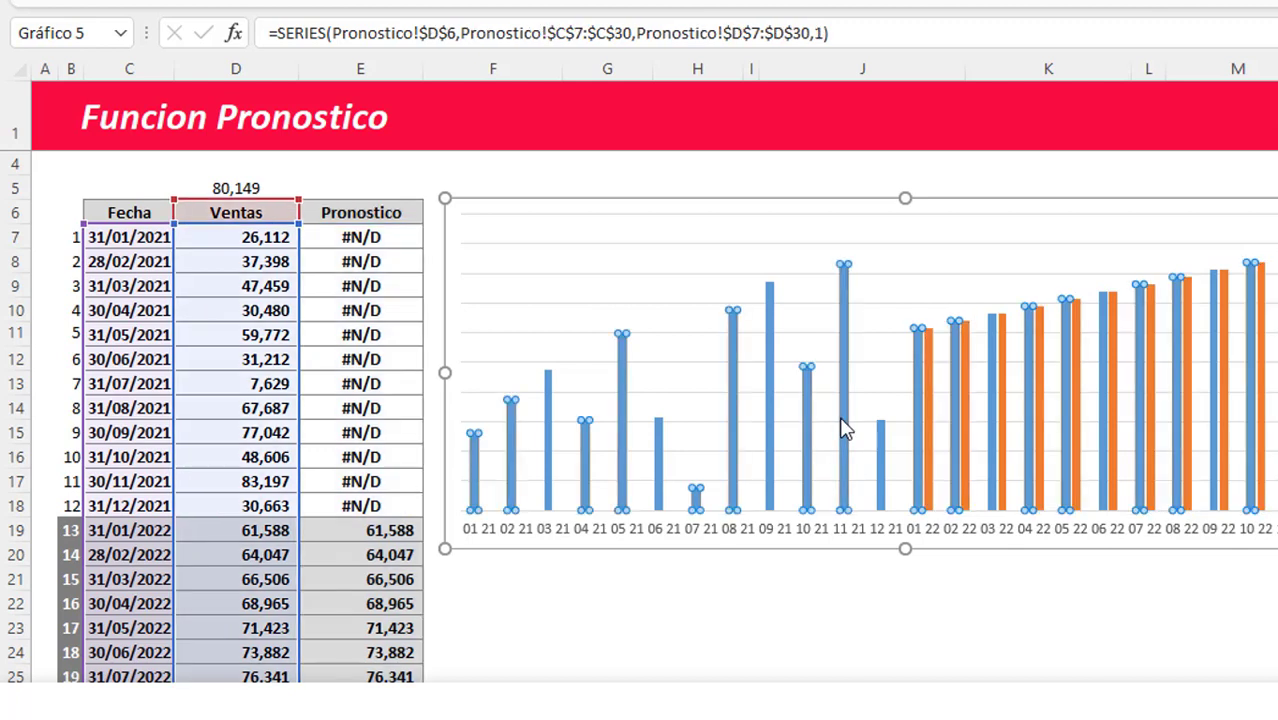
click(930, 366)
right_click(879, 236)
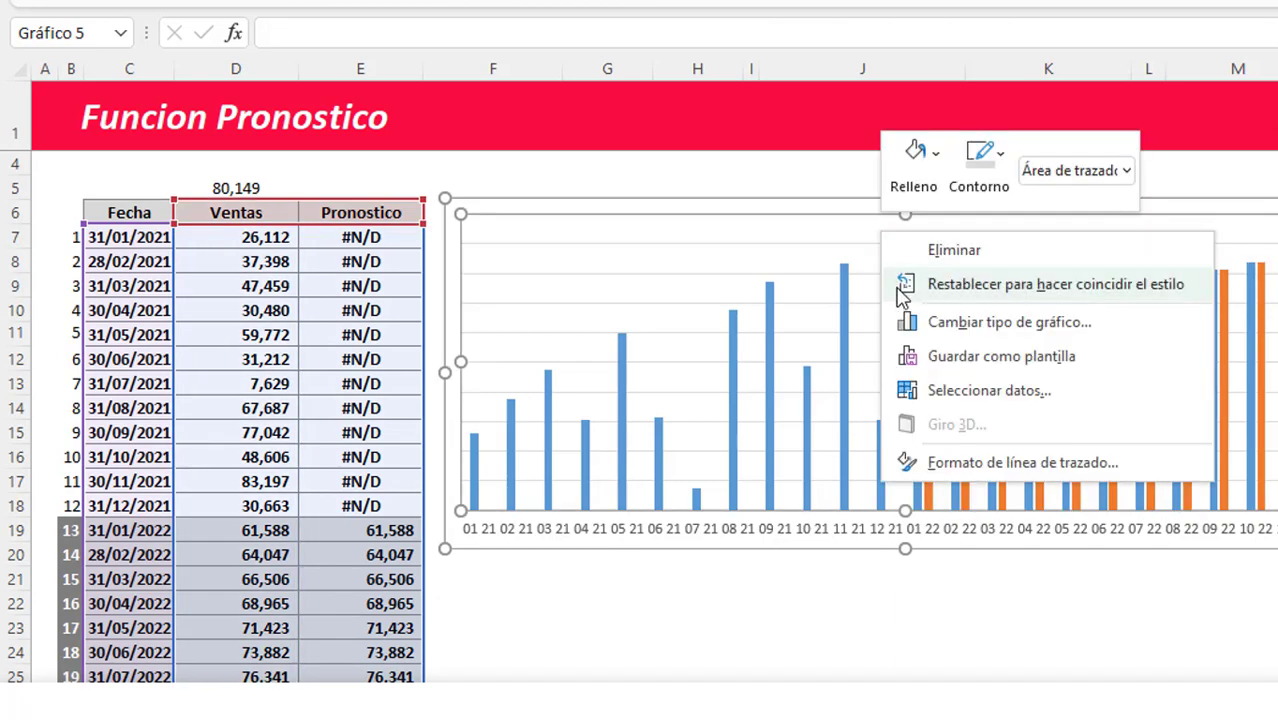
click(933, 330)
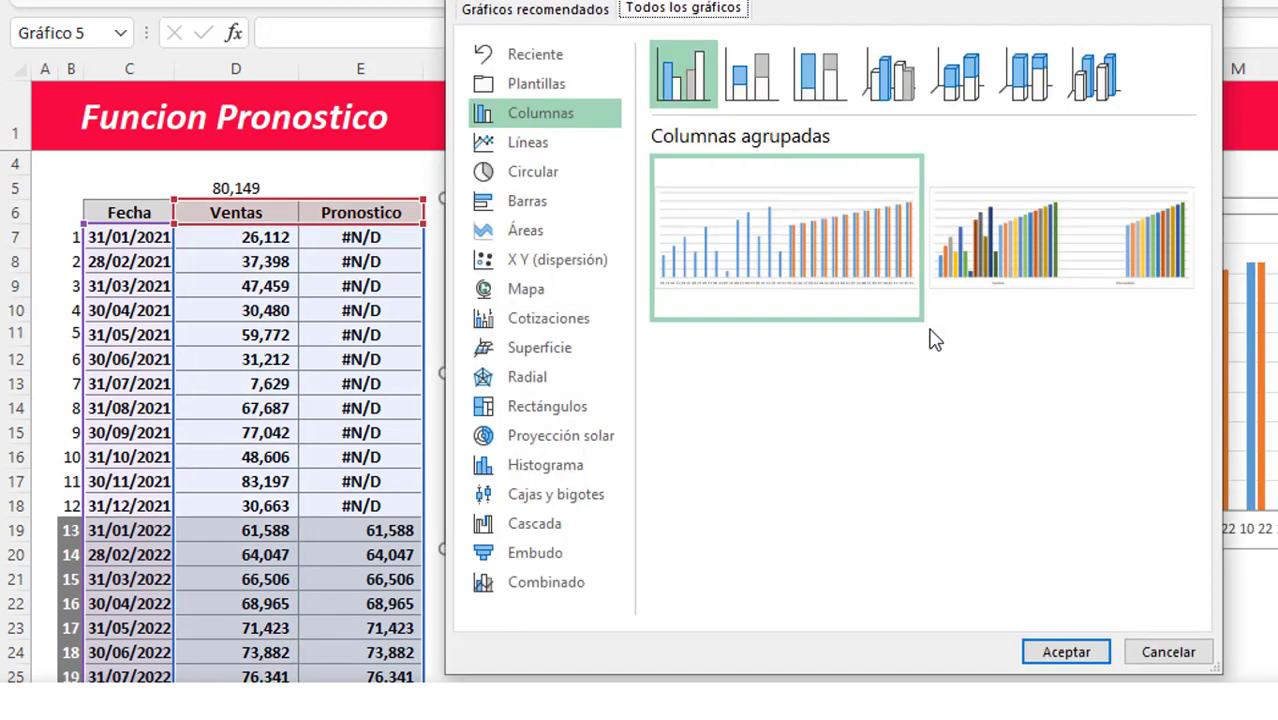
click(557, 590)
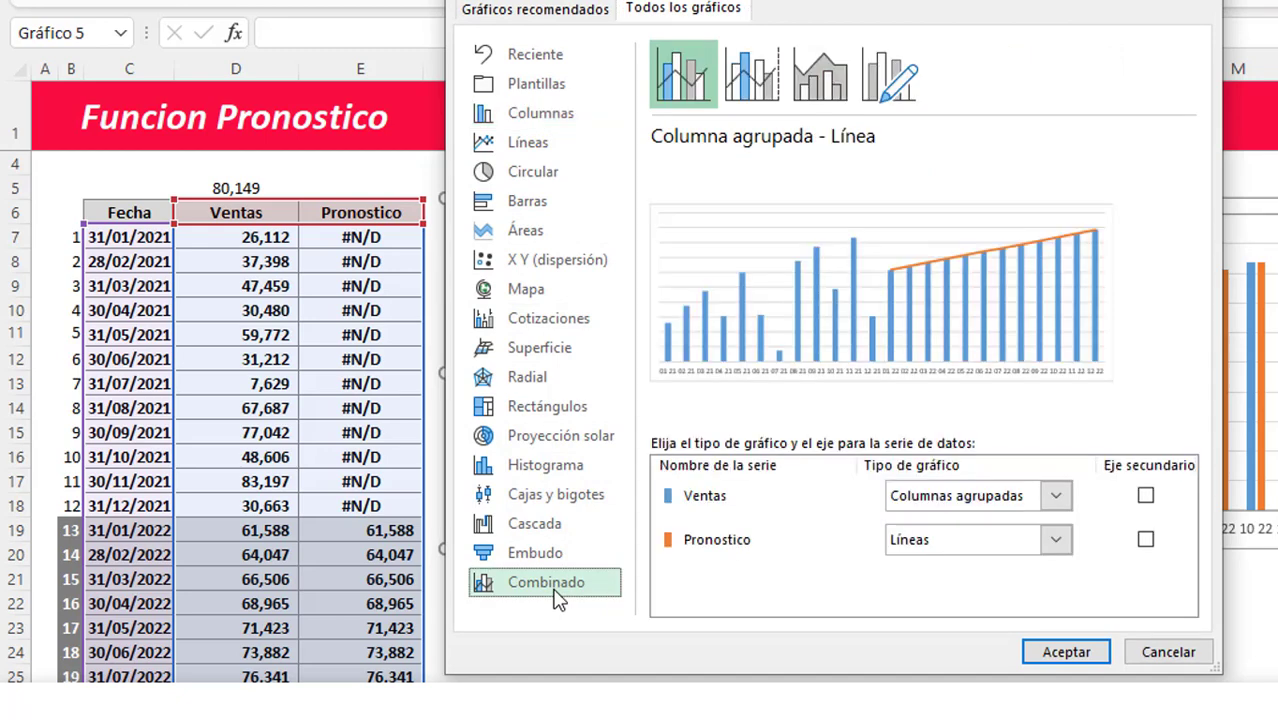
click(1056, 541)
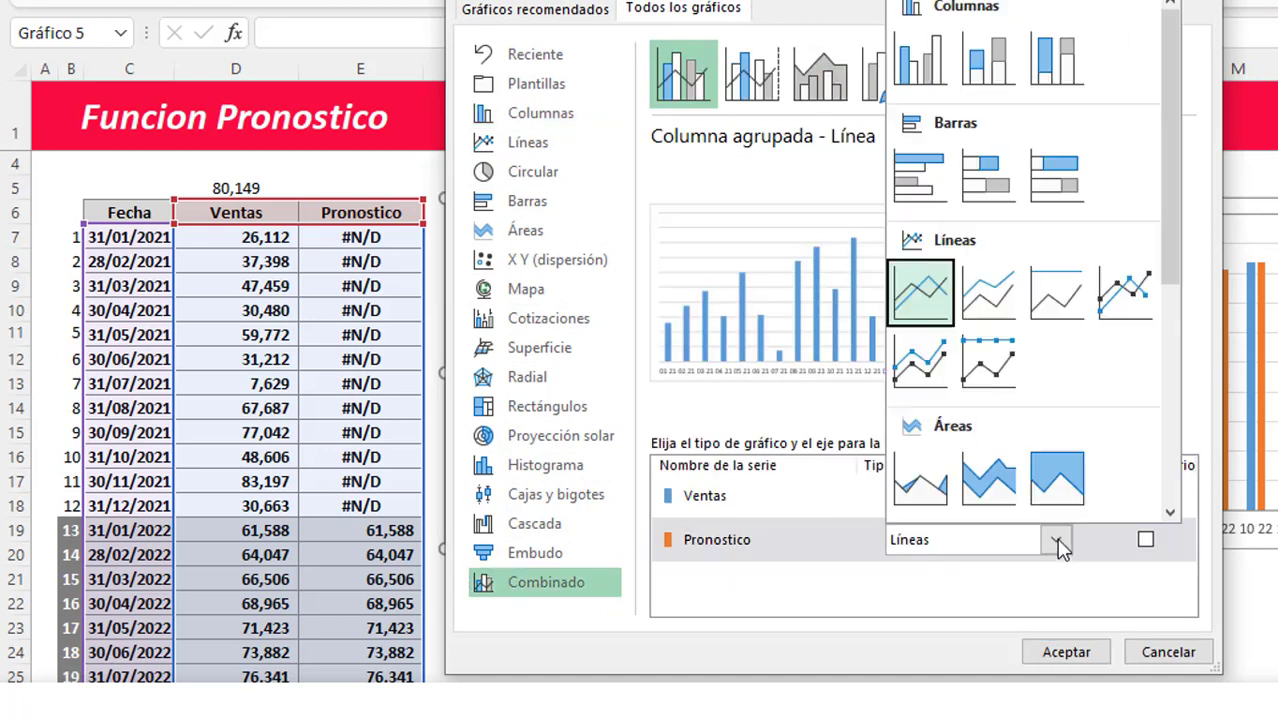
click(913, 58)
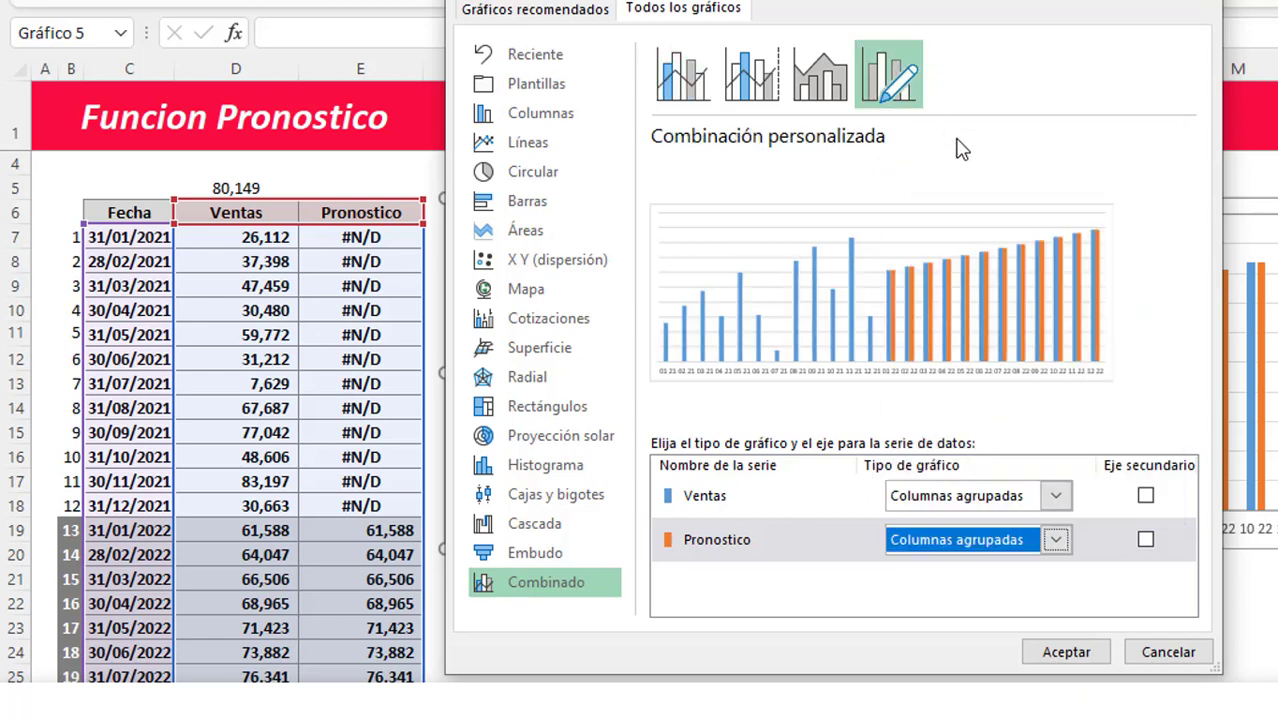
click(1145, 541)
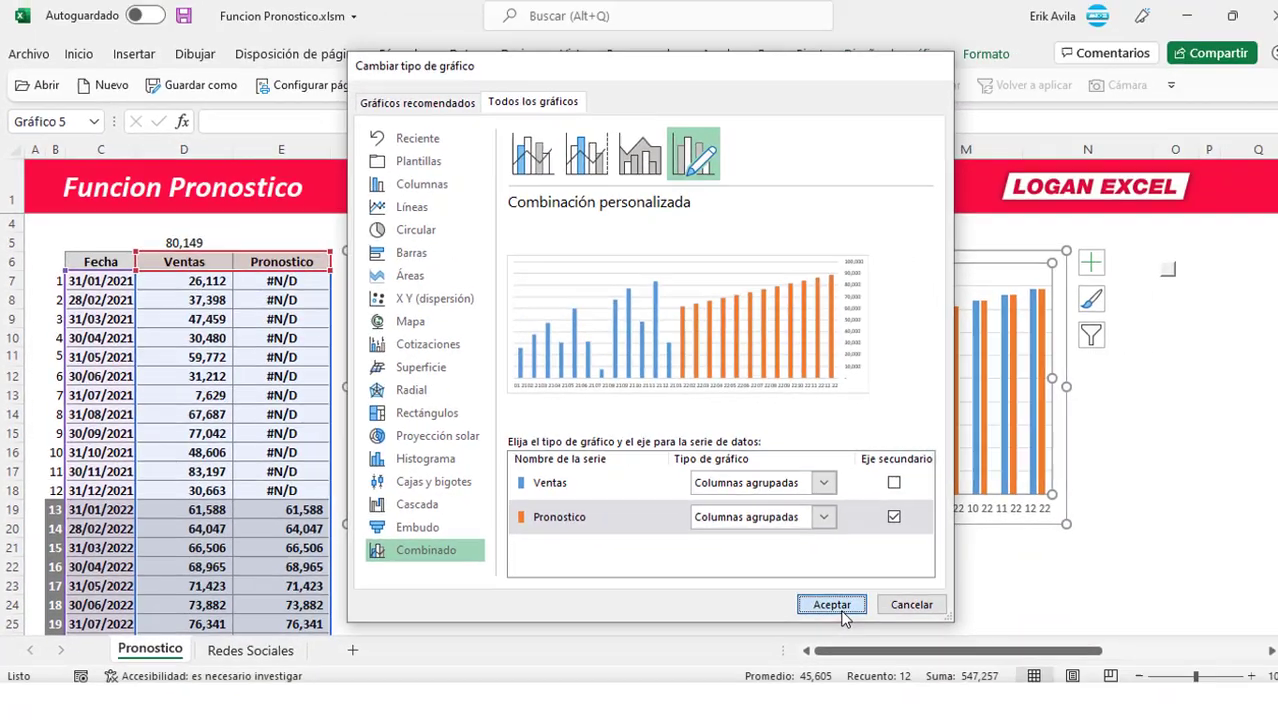
click(831, 605)
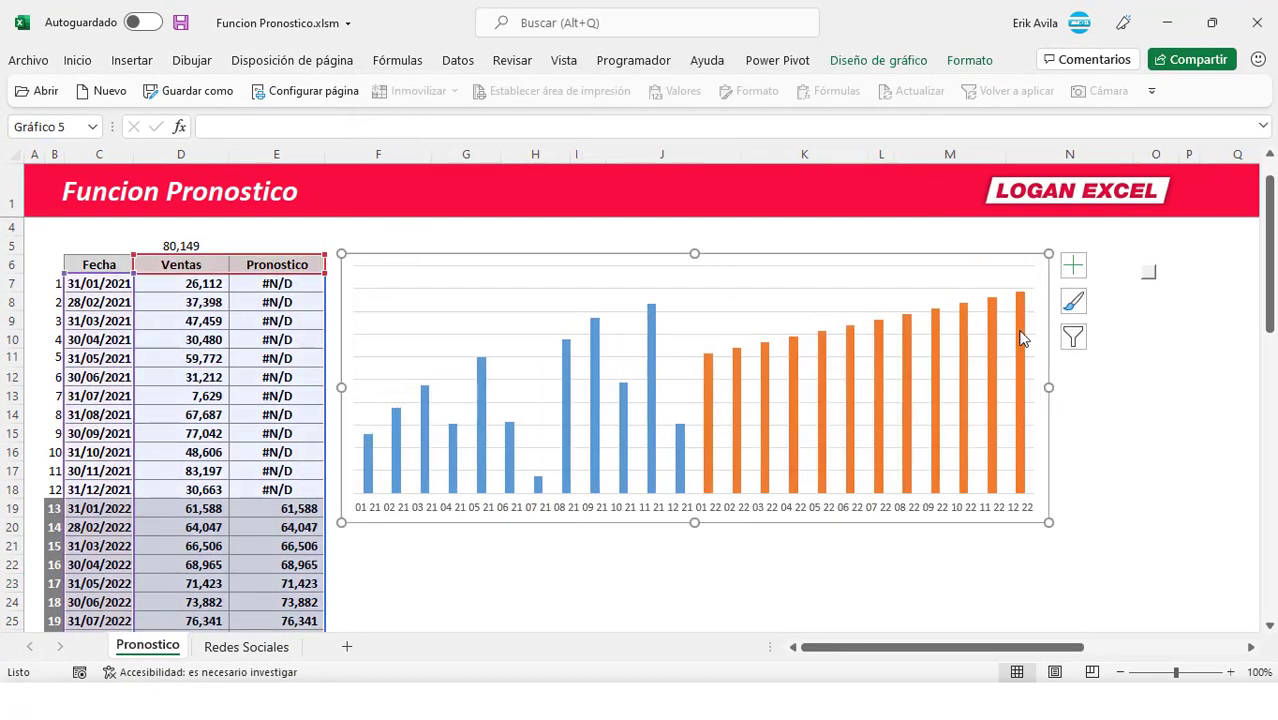
- Set the Pronostico series gap width to 20% in Format Data Series
double_click(880, 400)
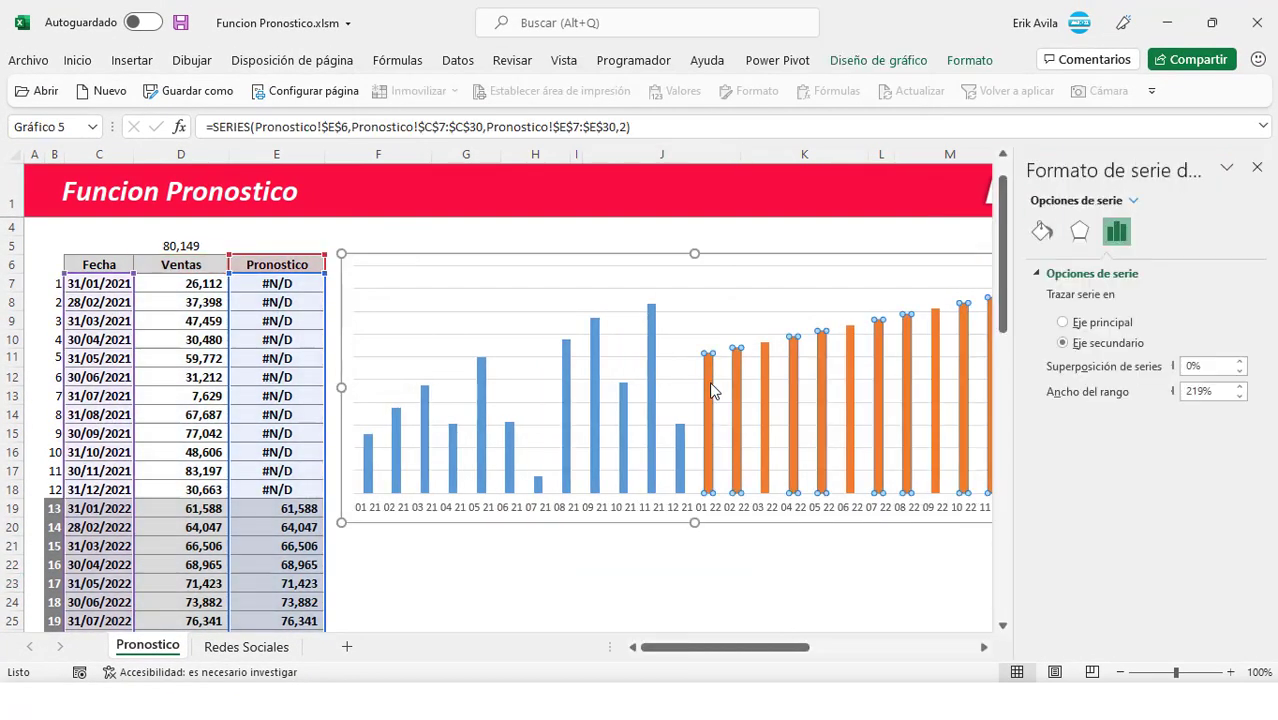
double_click(1207, 391)
text(20)
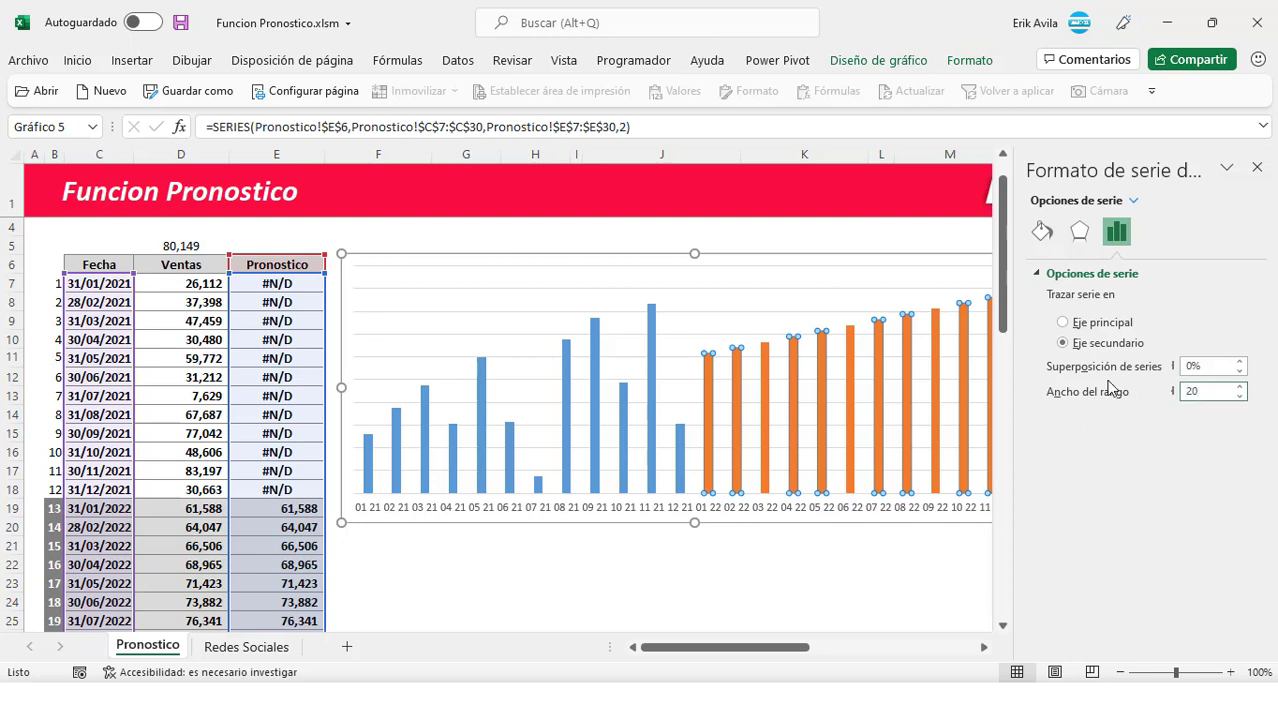
key(Return)
key(Escape)
key(Escape)
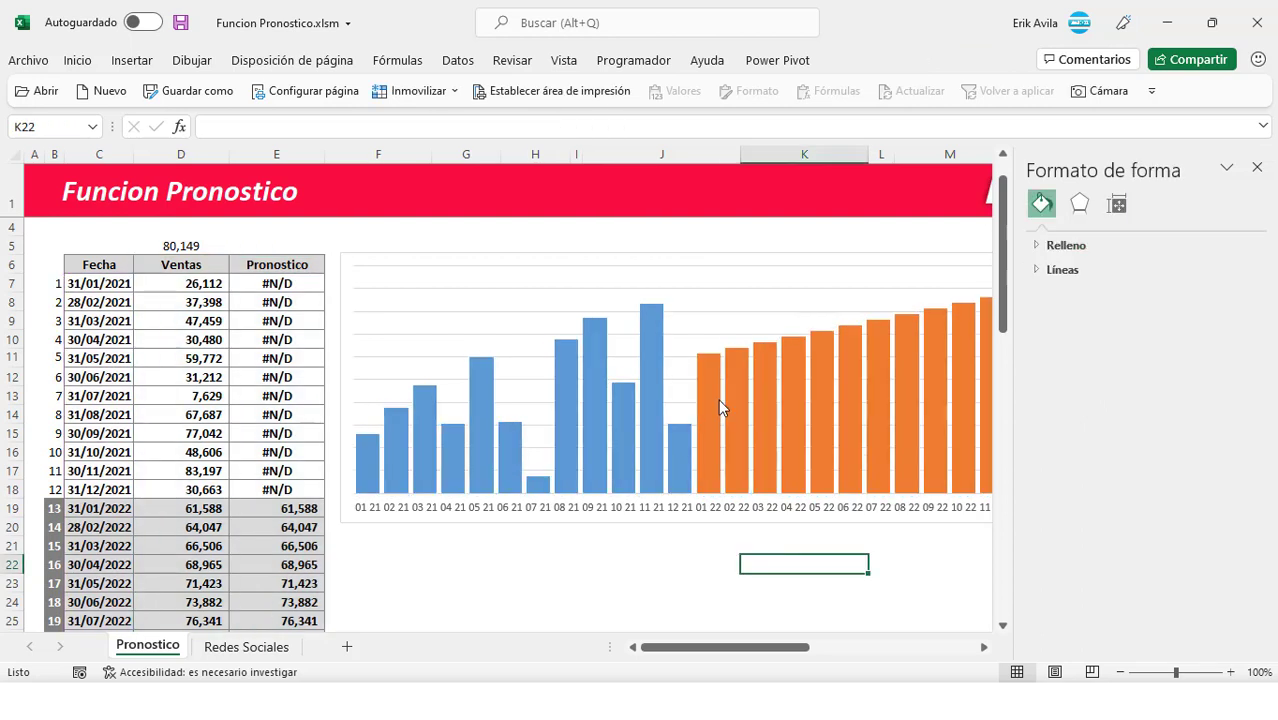
click(718, 399)
click(970, 60)
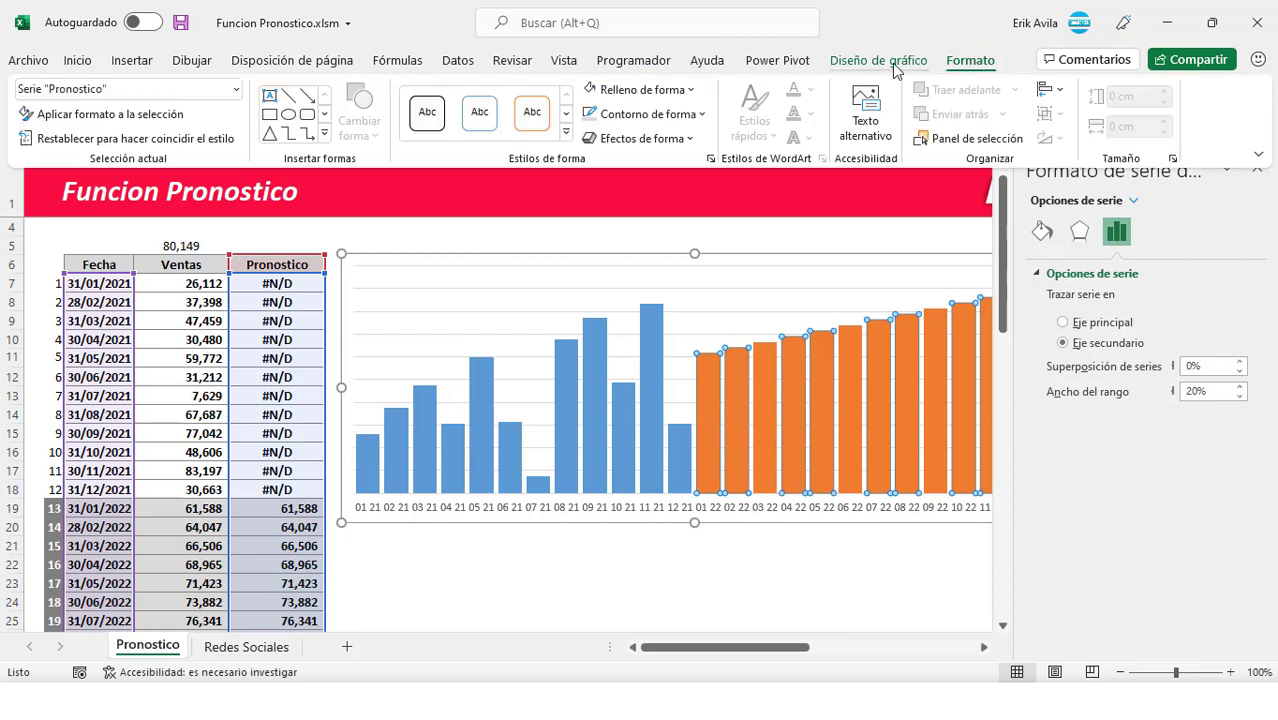
click(878, 60)
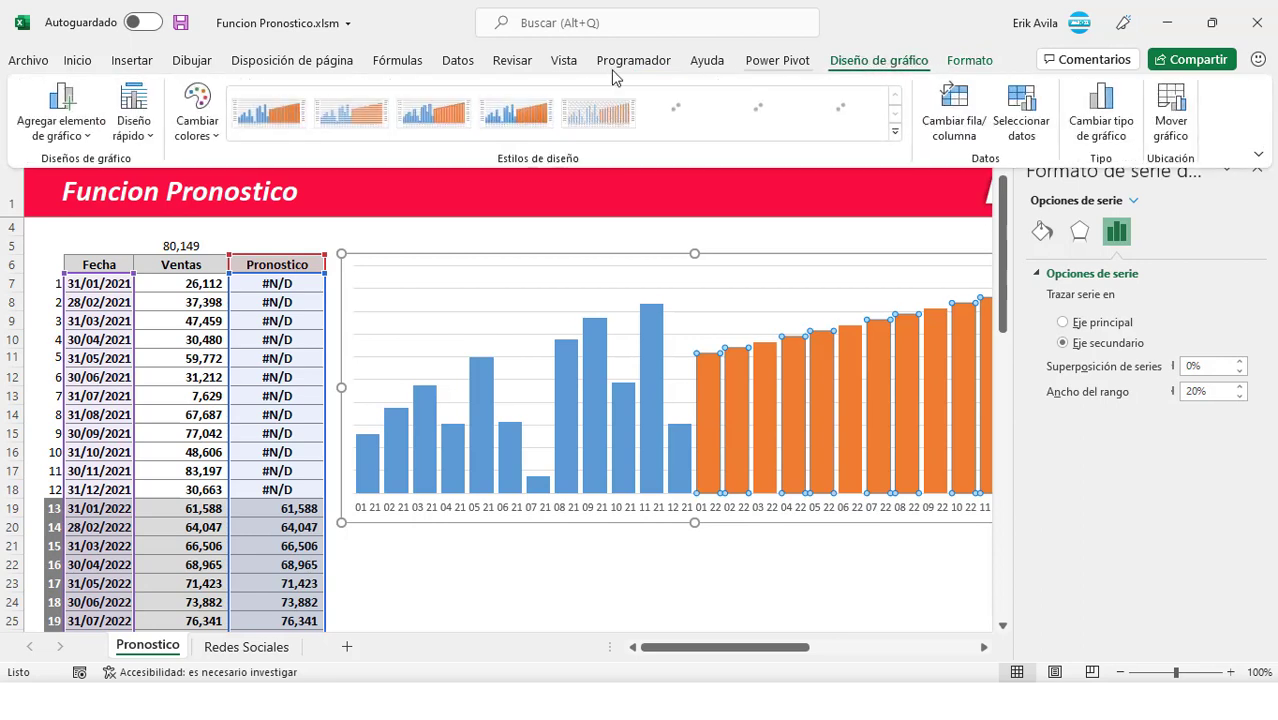
- Add Inside Base data labels to the orange forecast bars
click(55, 115)
mouse_move(120, 248)
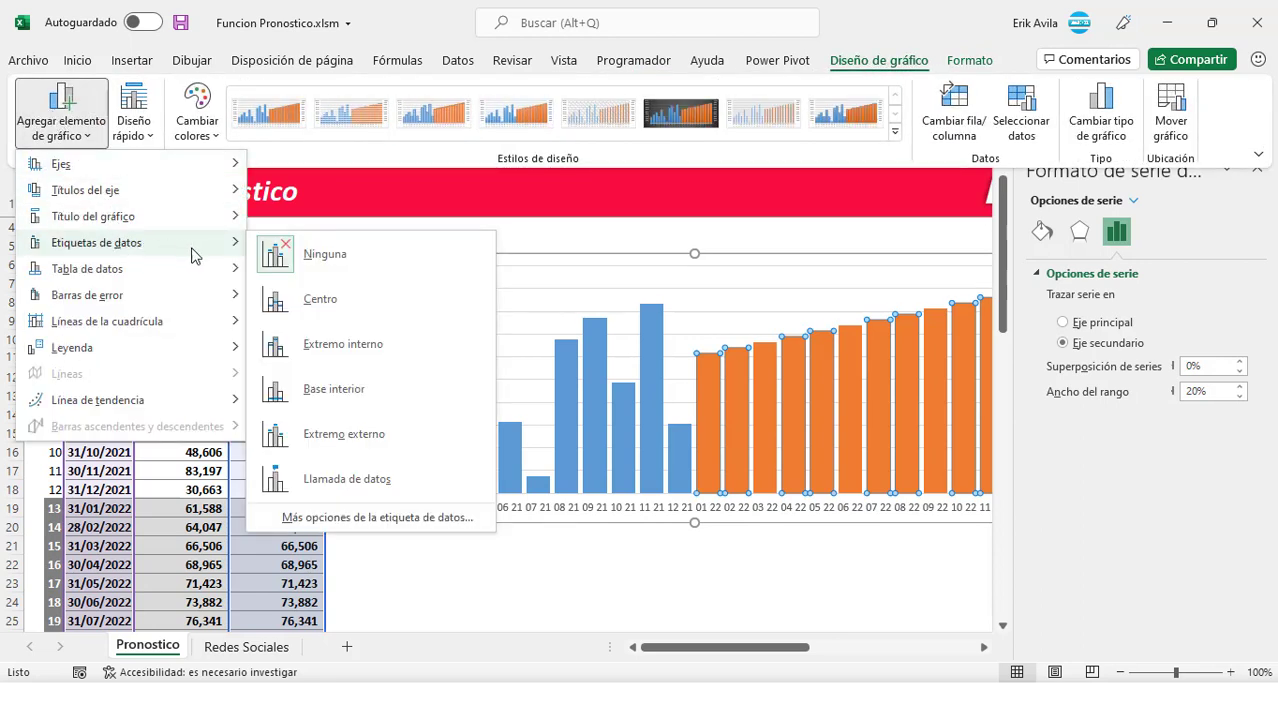
click(335, 390)
click(705, 480)
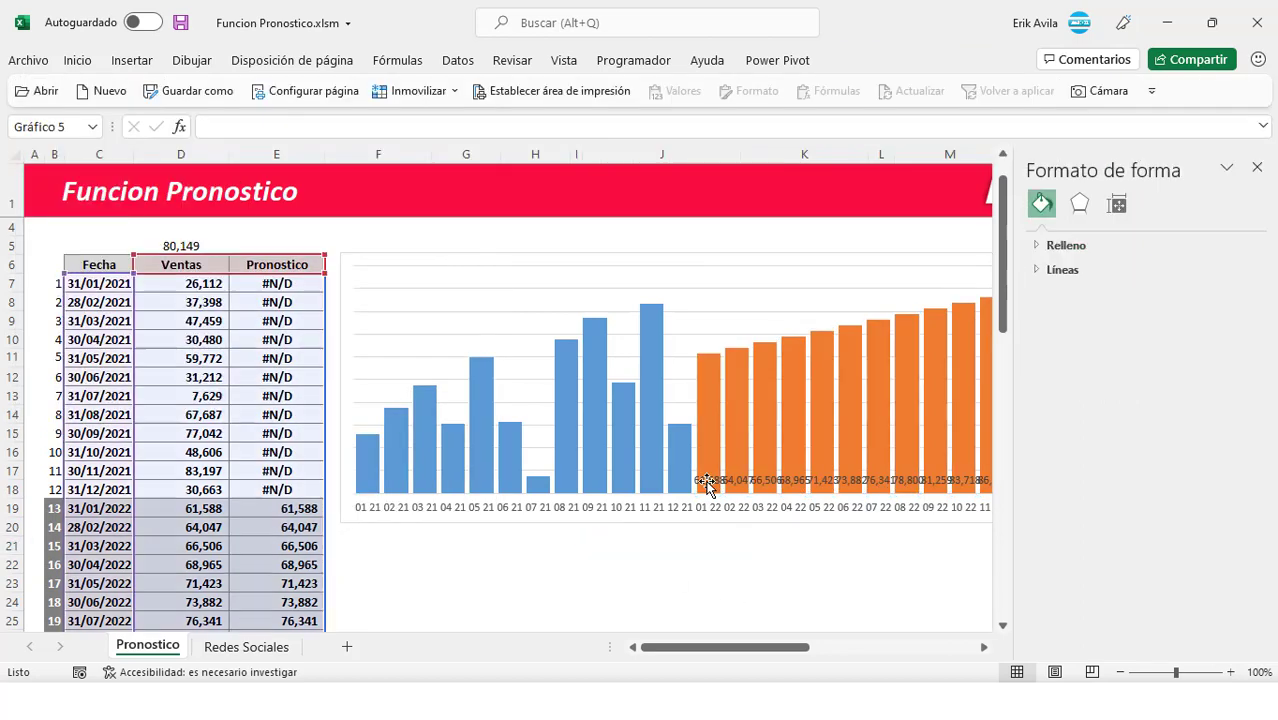
- Rotate the data label text to read upward
click(77, 60)
click(481, 97)
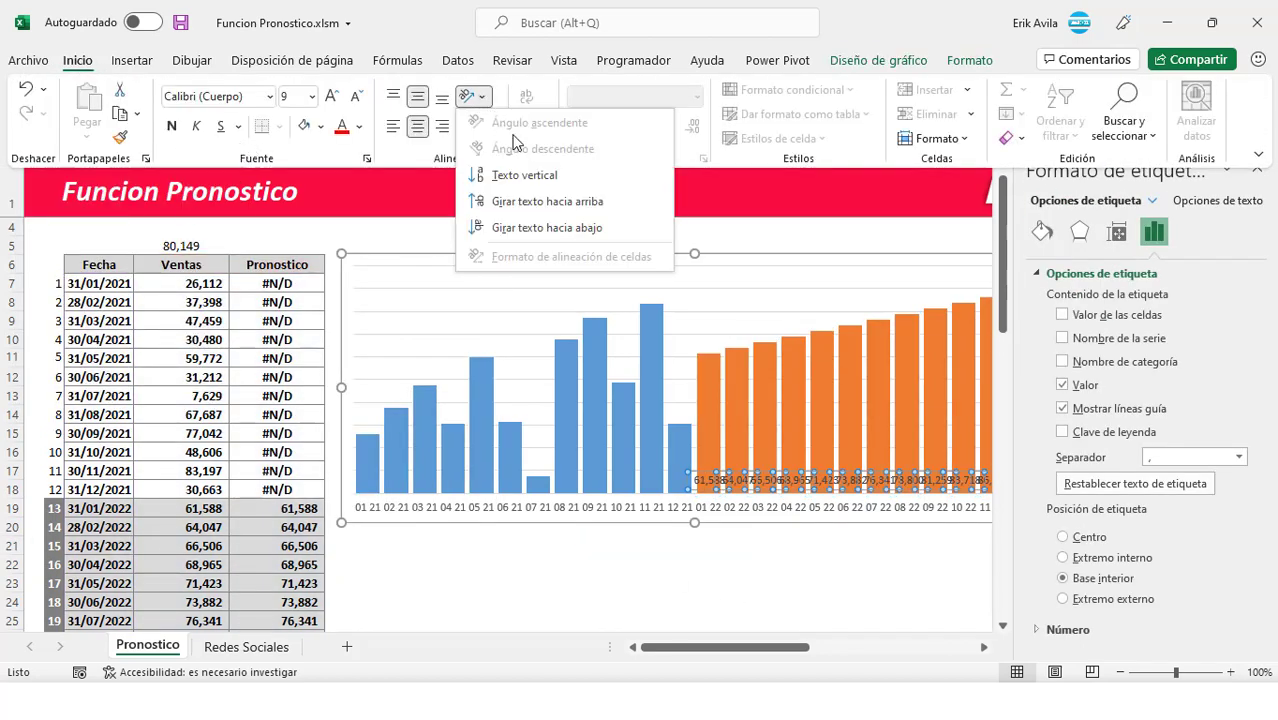
click(527, 177)
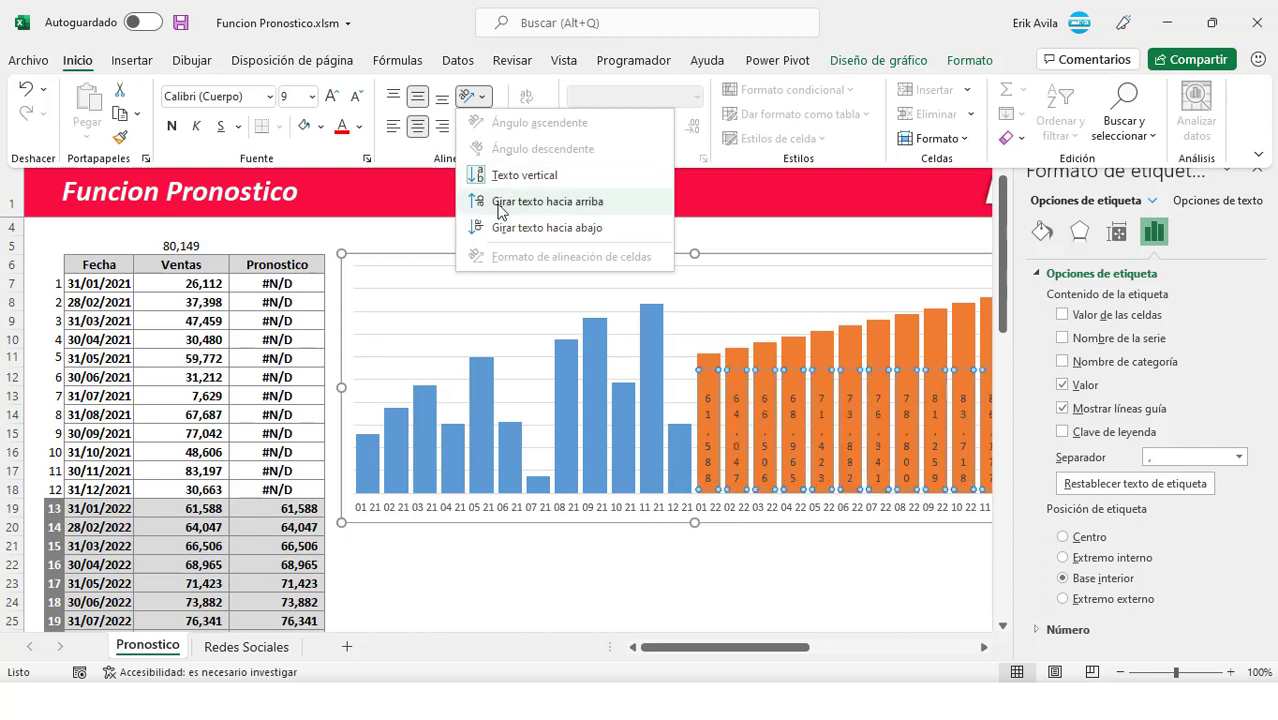
click(500, 205)
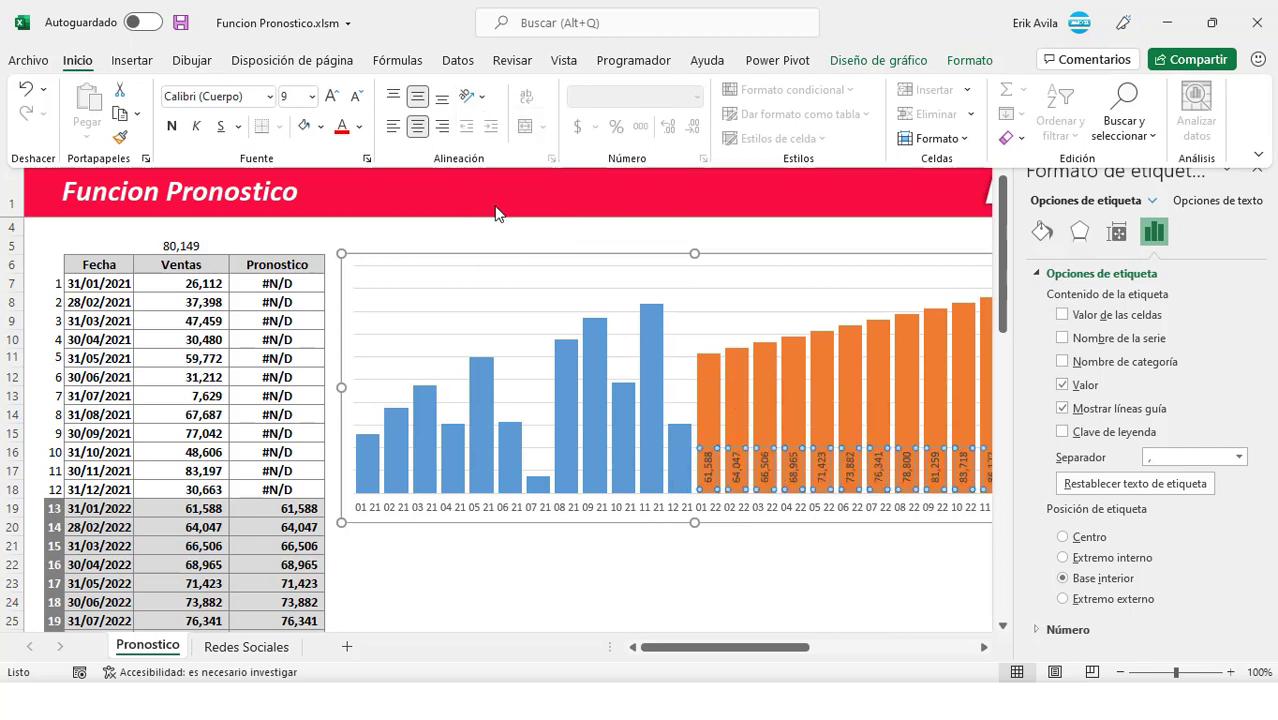
- Enlarge the data labels to 14-point and make them bold
click(330, 100)
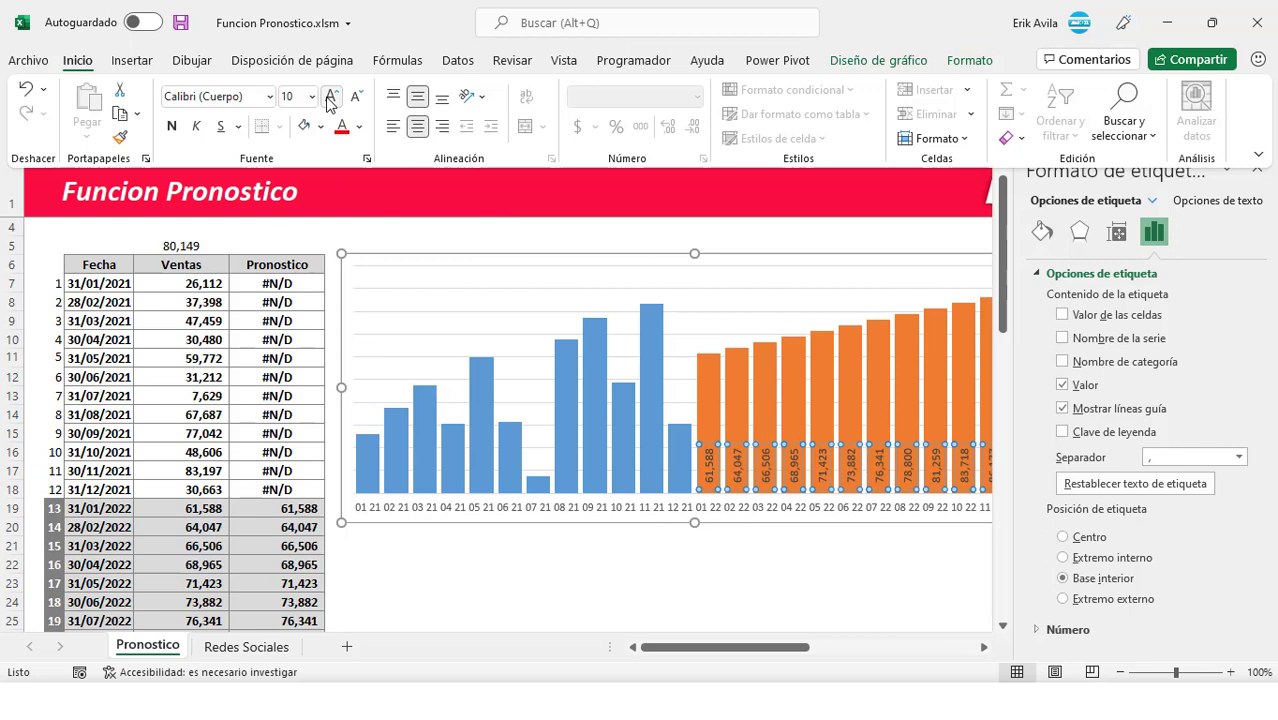
click(330, 100)
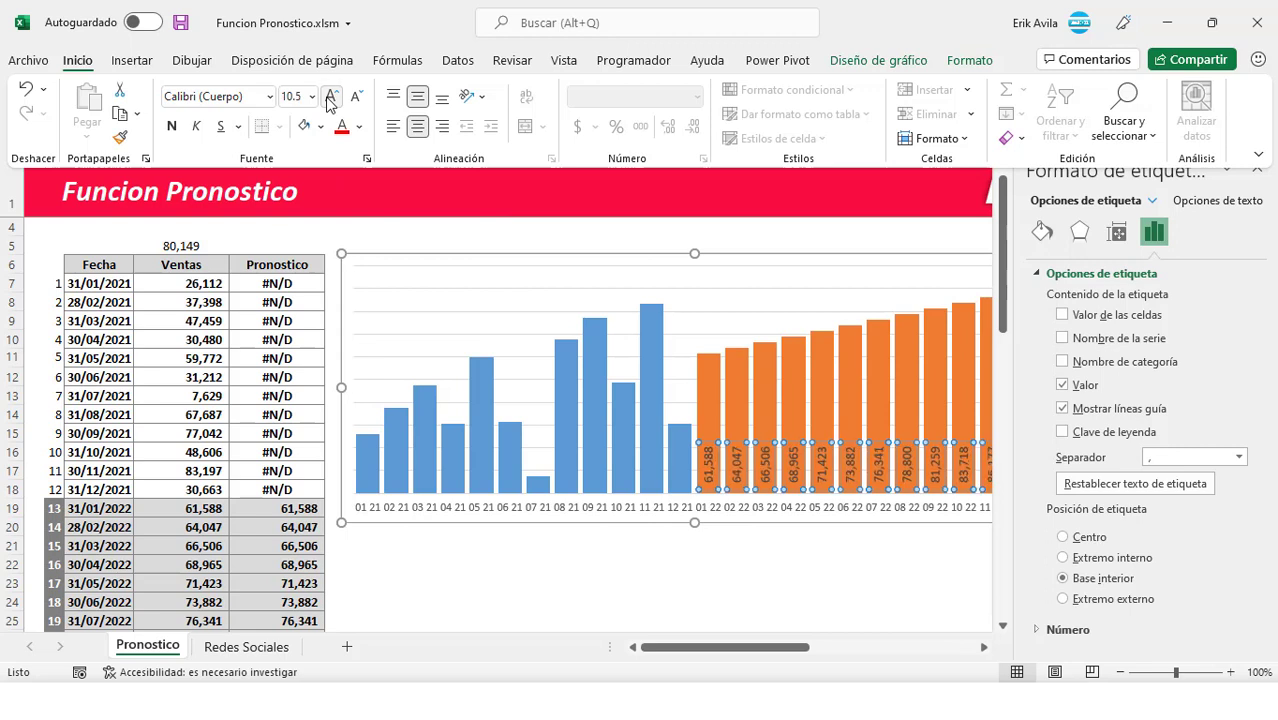
click(330, 100)
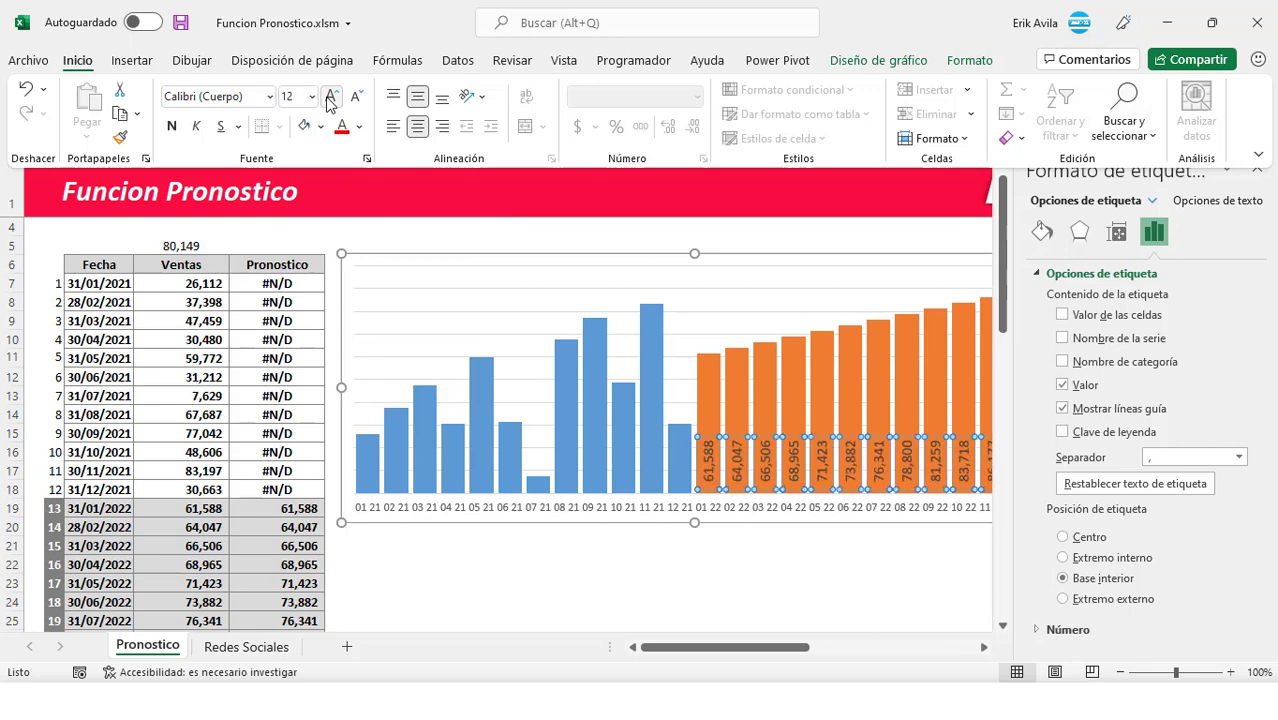
click(330, 100)
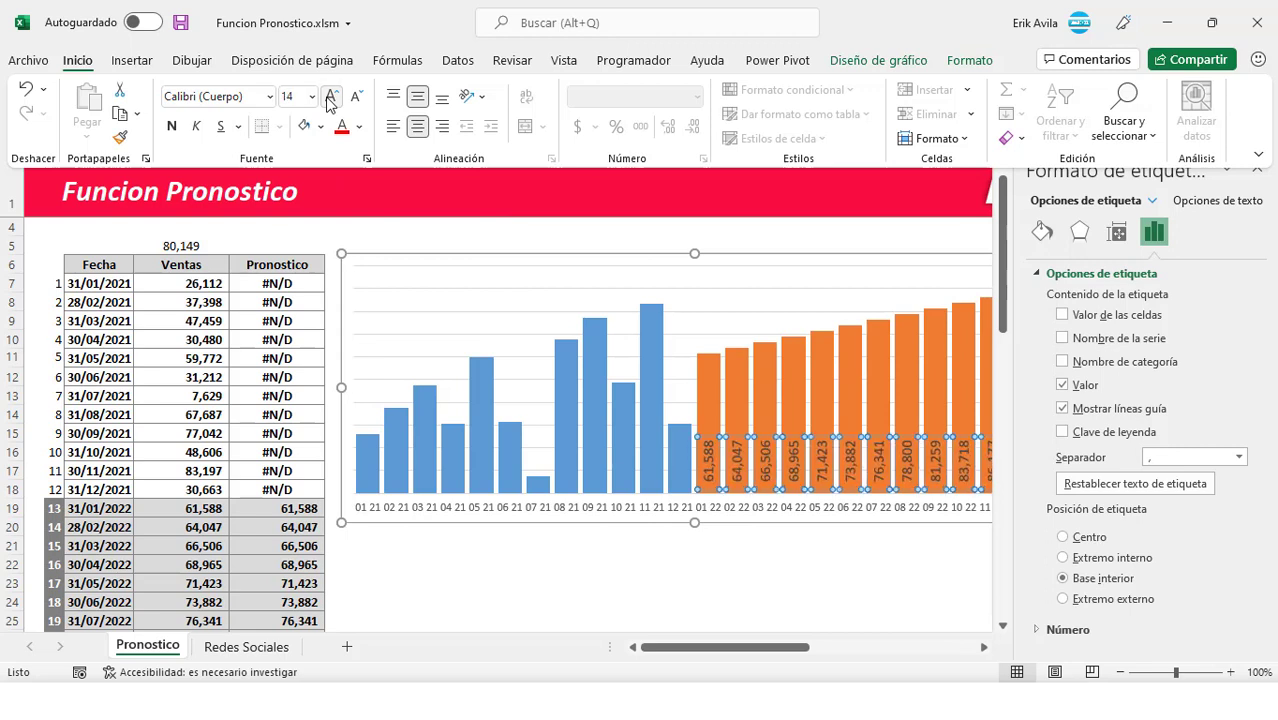
click(171, 128)
click(651, 557)
scroll(651, 557, up, 1)
- Drag the whole chart slightly right, next to the table
click(222, 434)
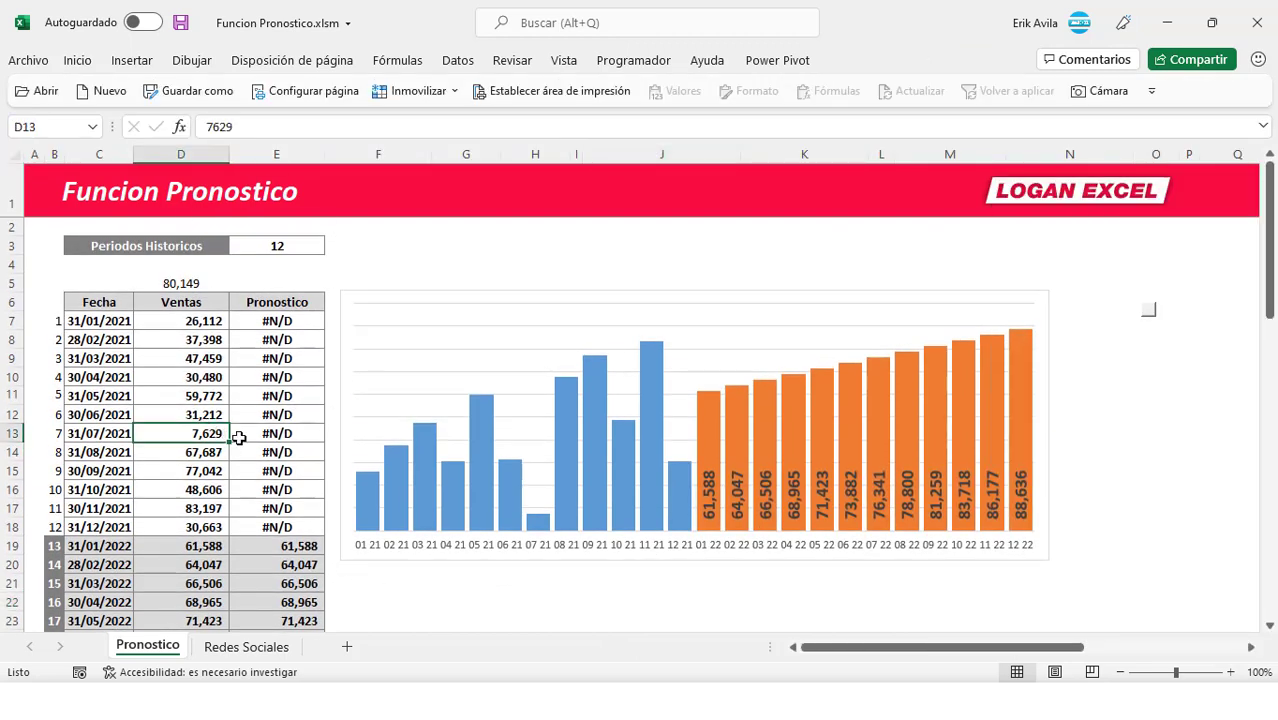
click(434, 292)
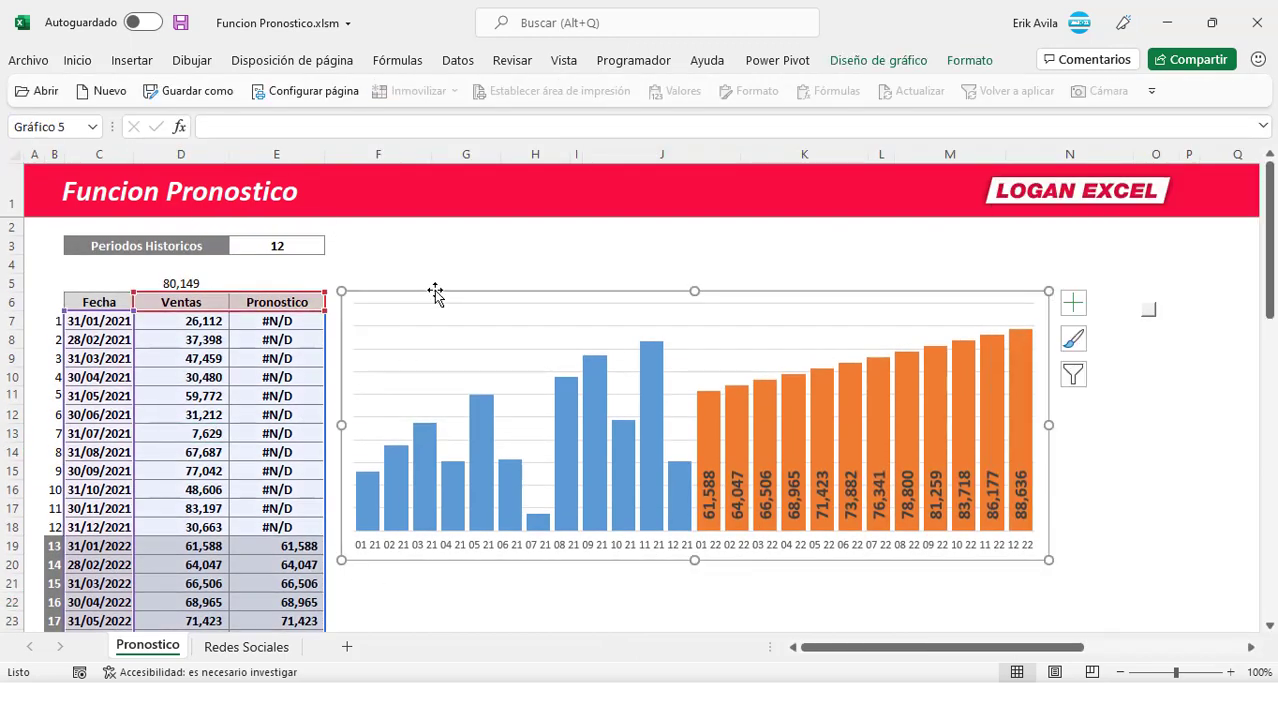
drag(436, 290, 446, 291)
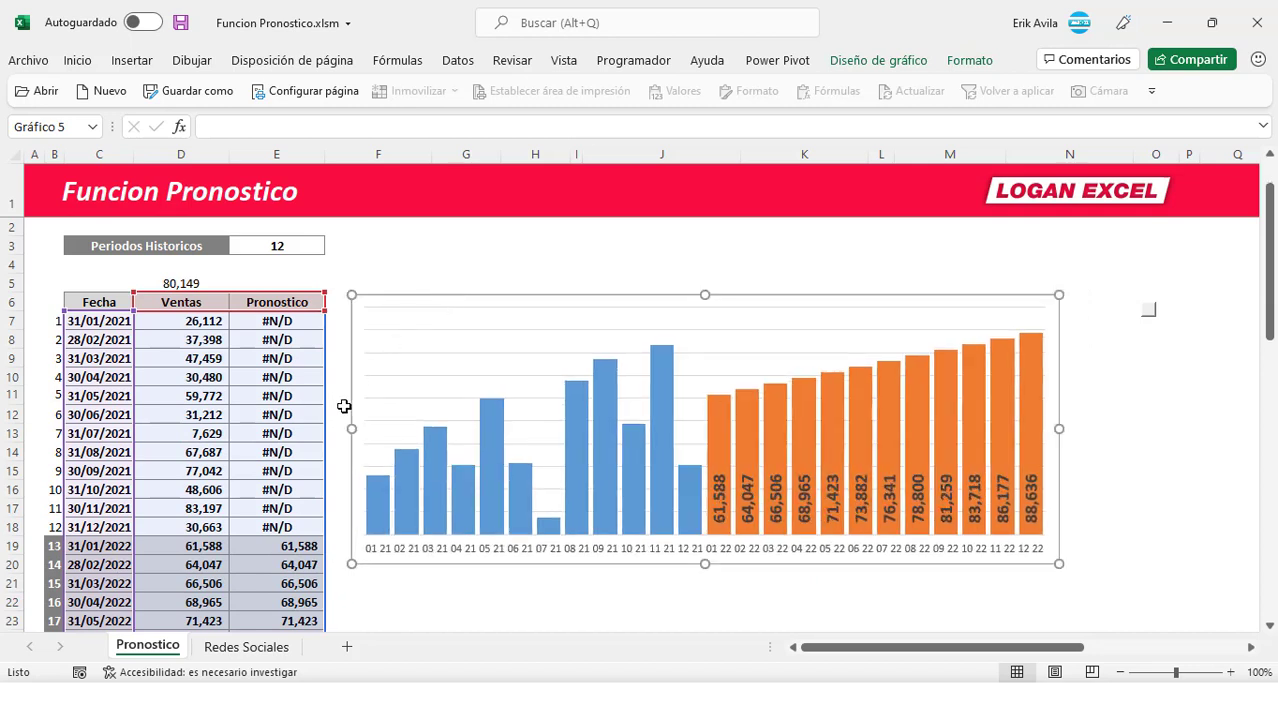
scroll(340, 410, down, 1)
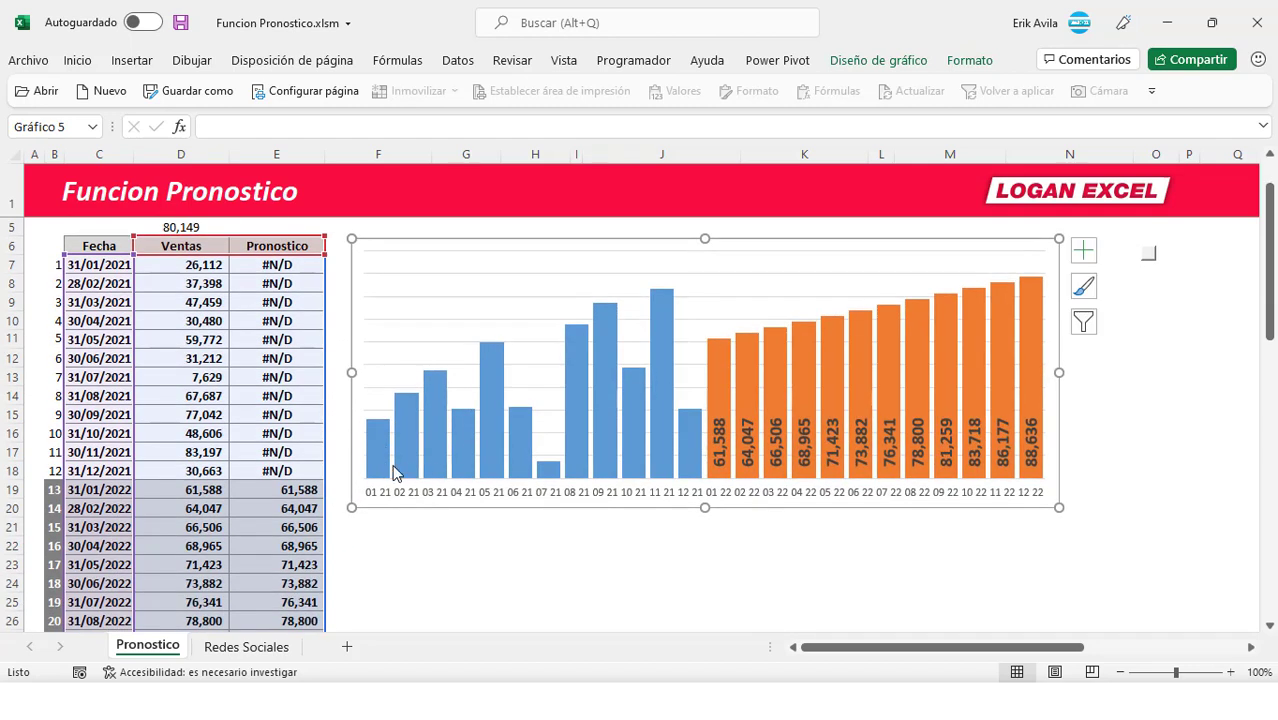
click(766, 463)
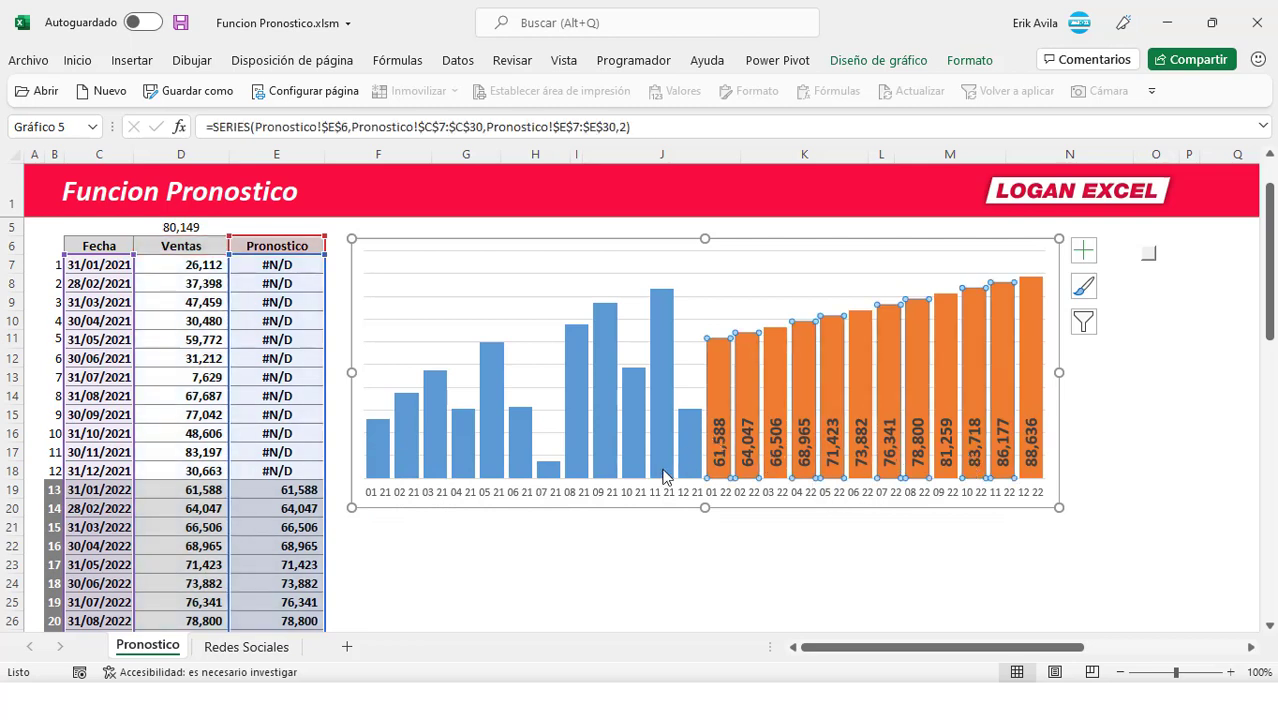
mouse_move(664, 477)
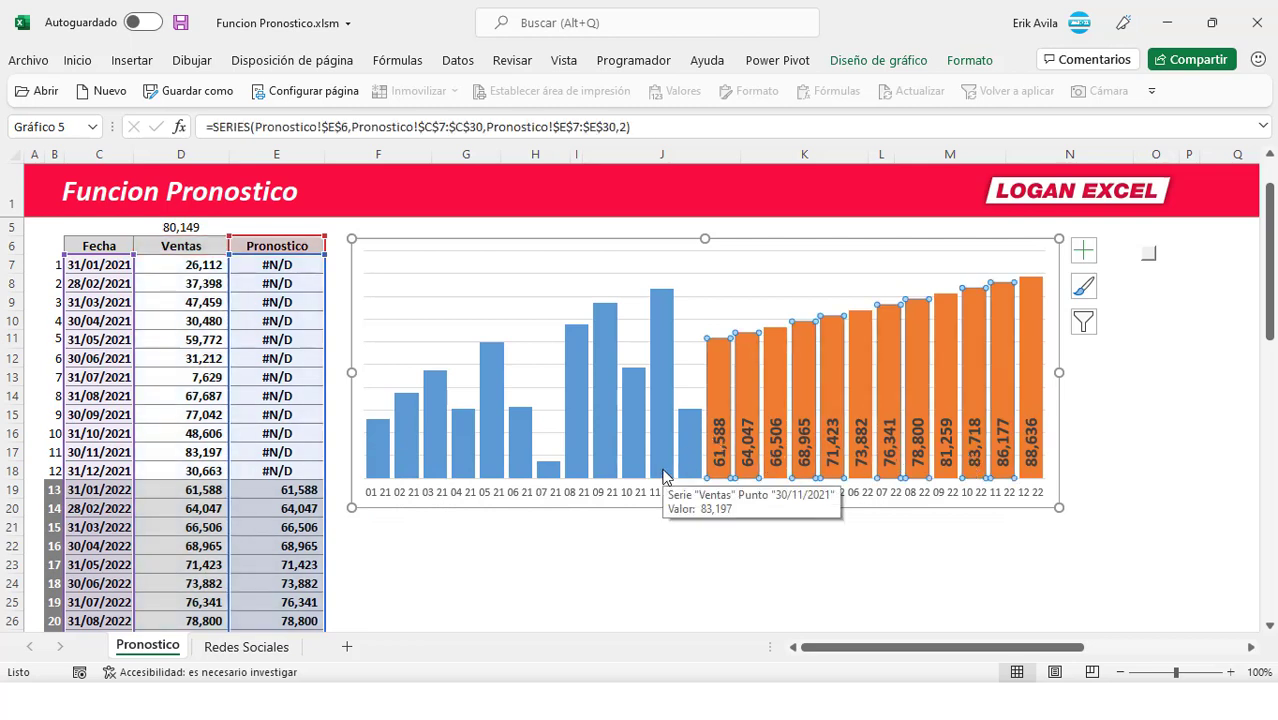
- Recalculate the random Ventas figures eleven times with F9, watching forecasts and labelled bars update
click(650, 563)
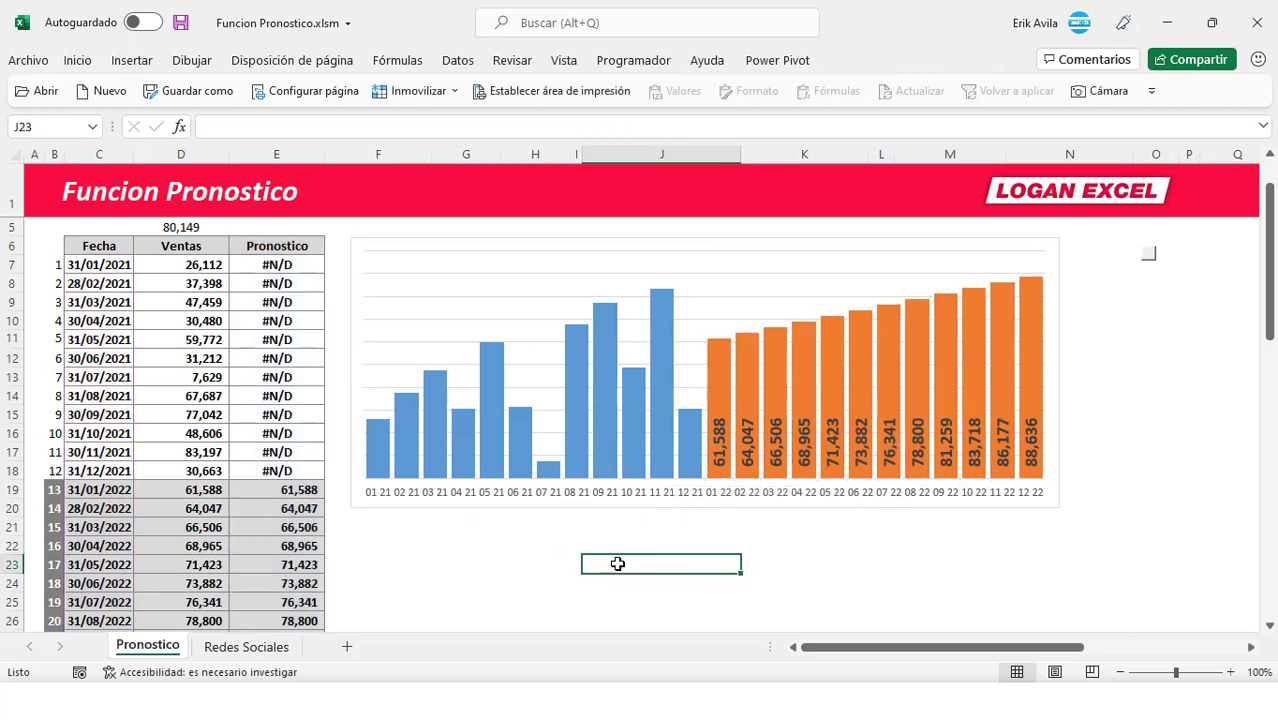
key(F9)
mouse_move(549, 505)
scroll(549, 510, up, 1)
key(F9)
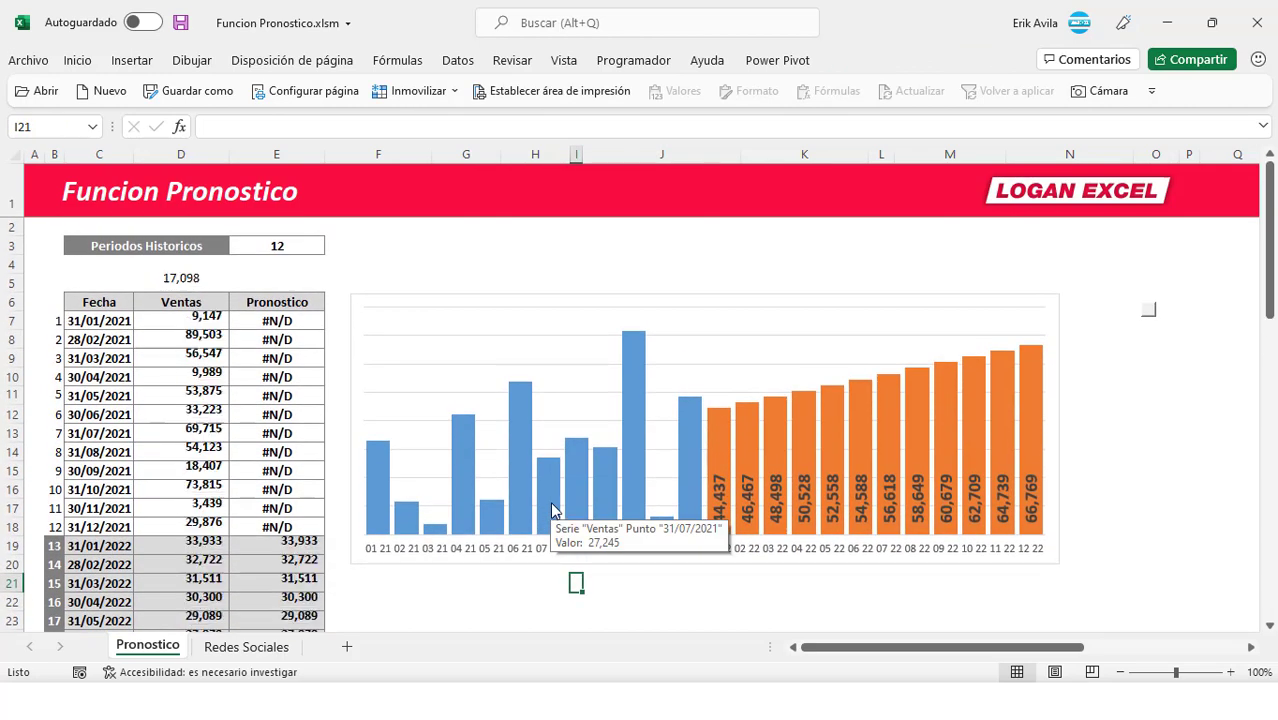
key(F9)
key(F9)
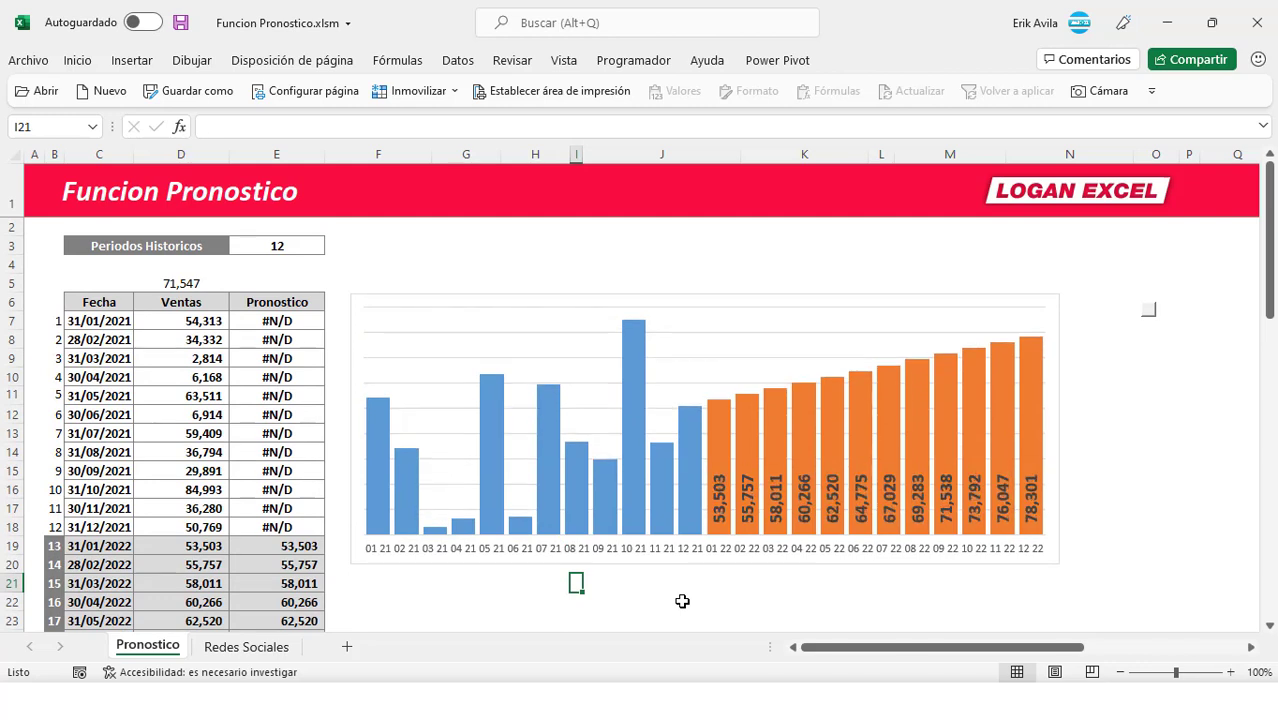
key(F9)
key(F9)
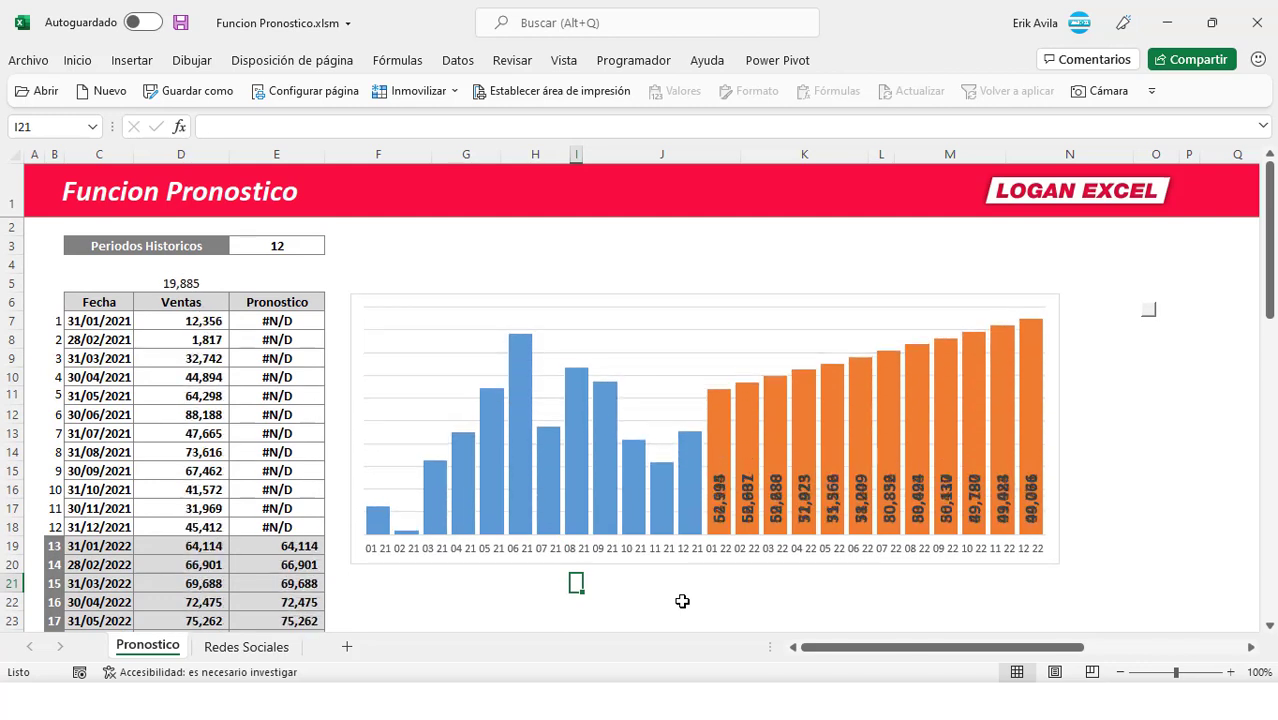
key(F9)
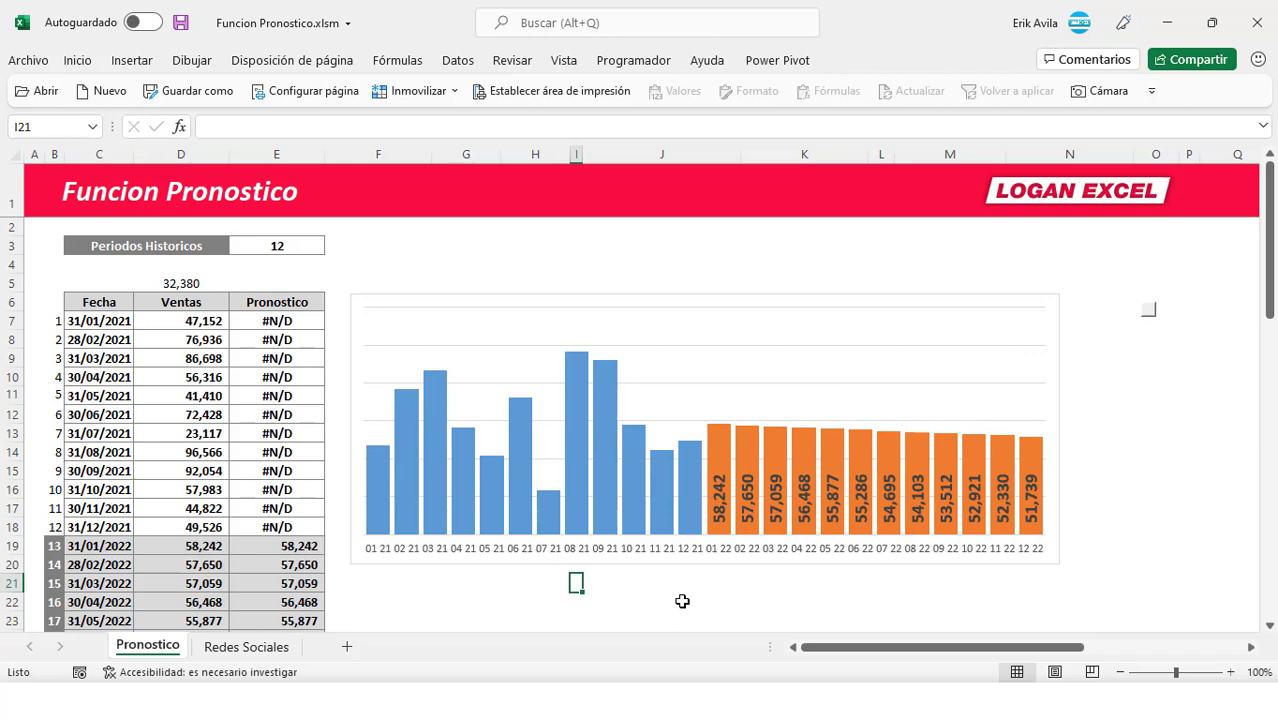
key(F9)
key(F9)
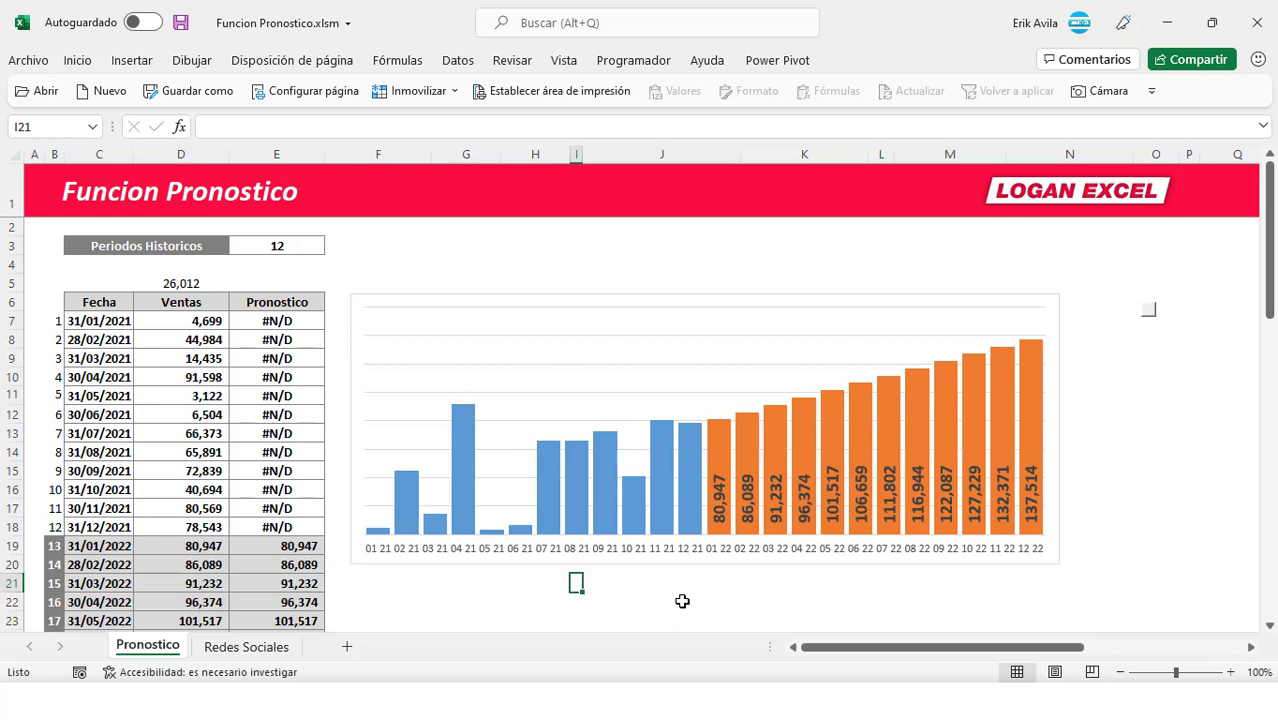
key(F9)
key(F9)
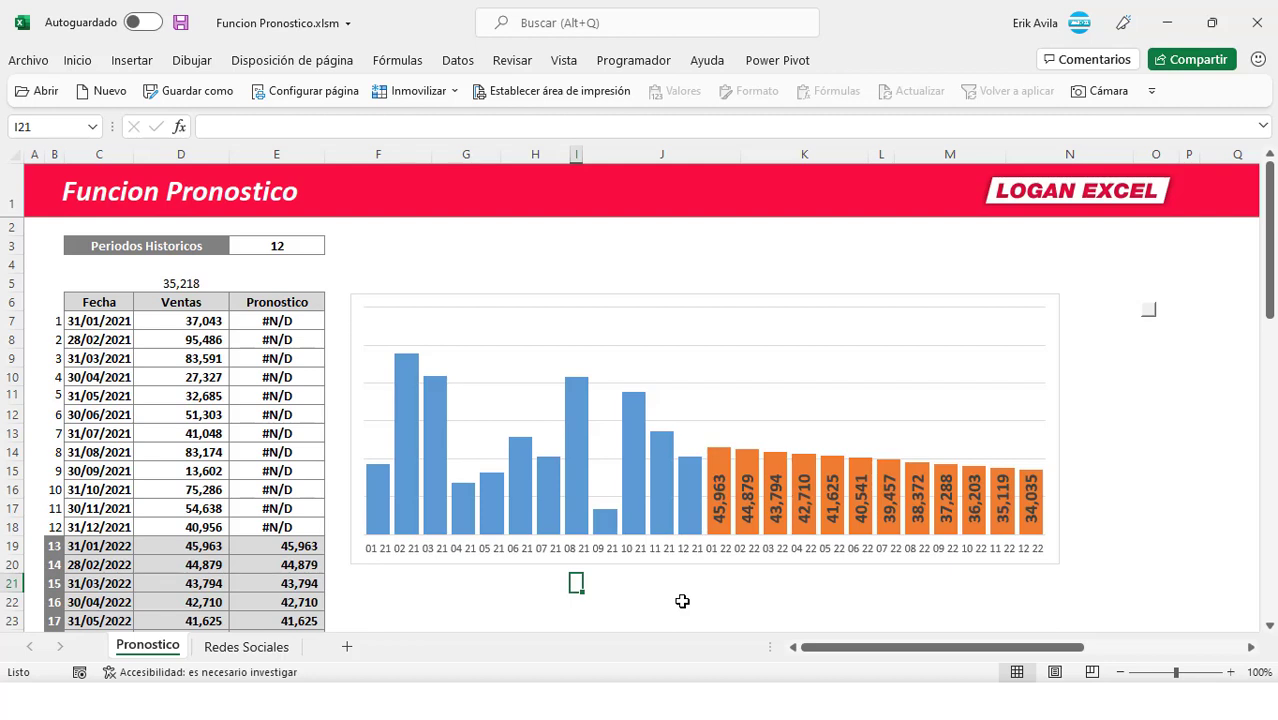
key(F9)
key(F9)
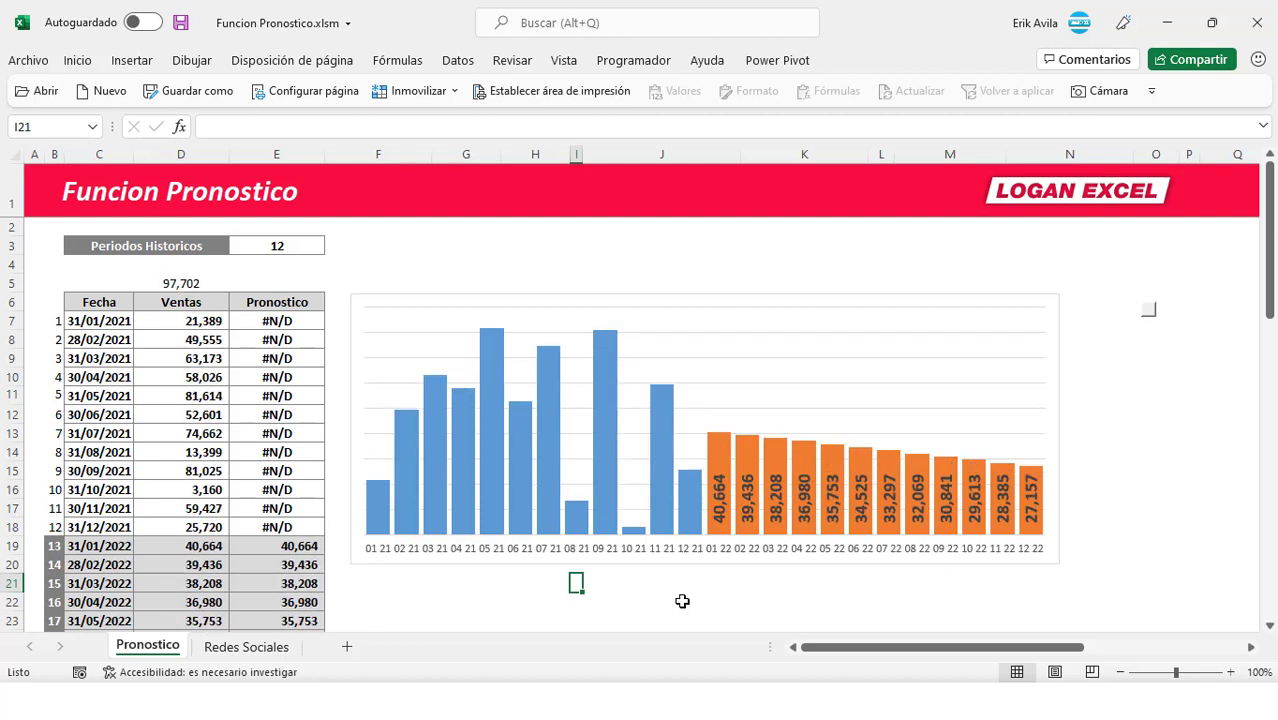
key(F9)
key(F9)
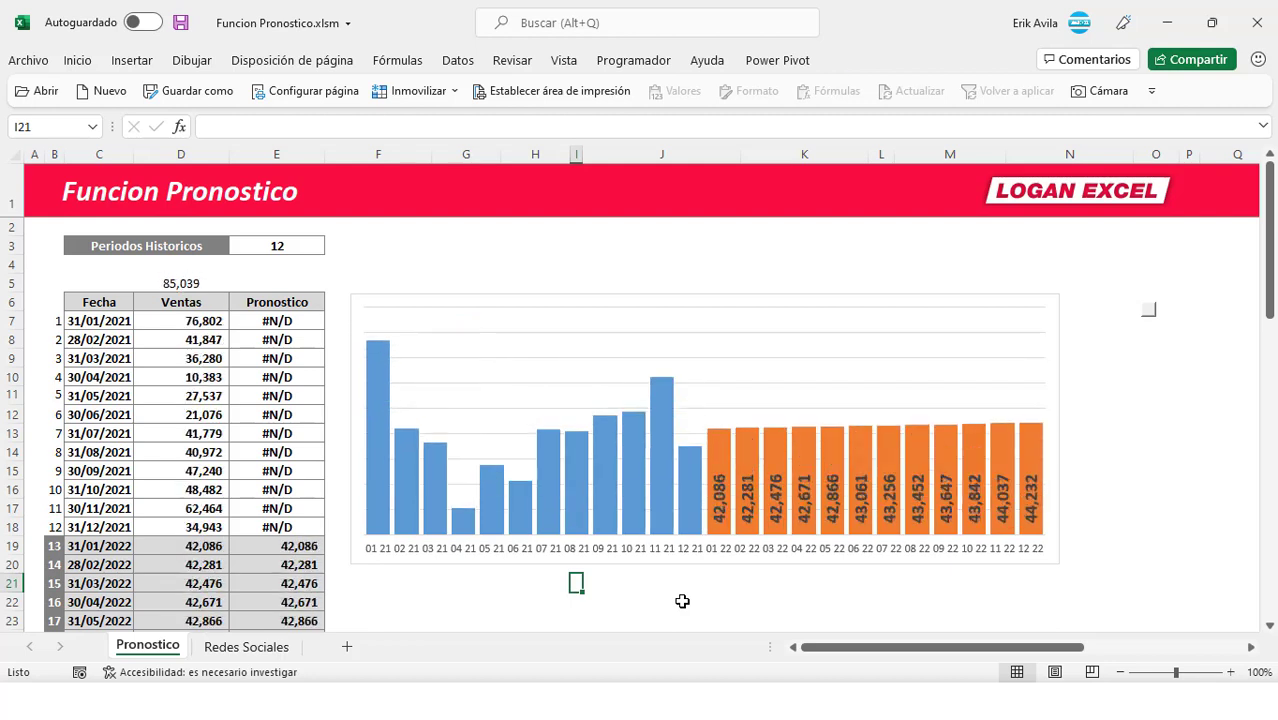
key(F9)
key(F9)
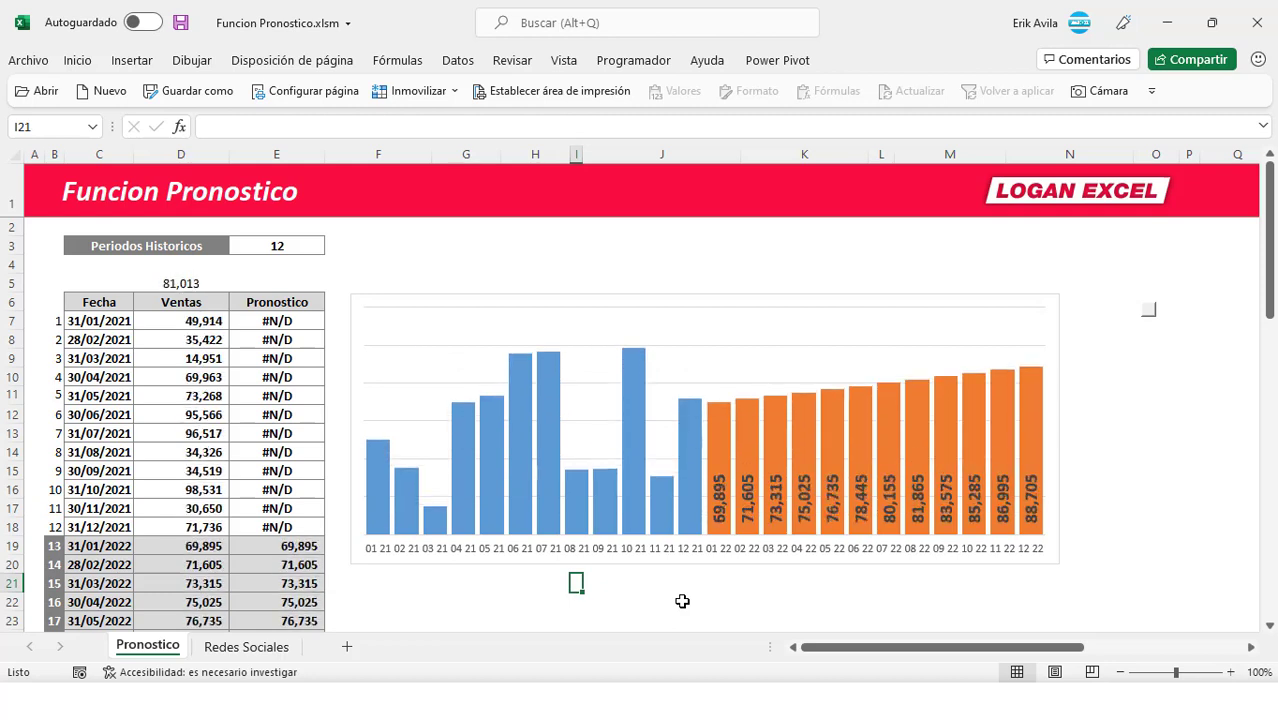
key(F9)
key(F9)
key(F9)
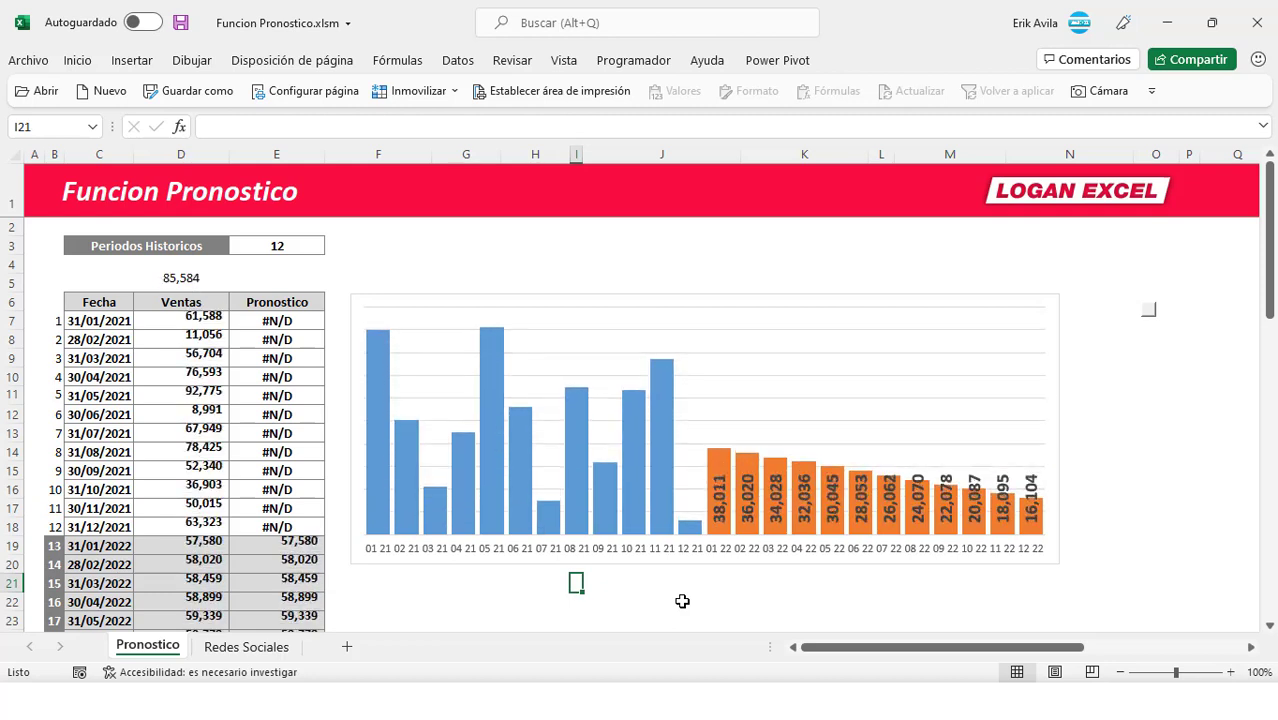